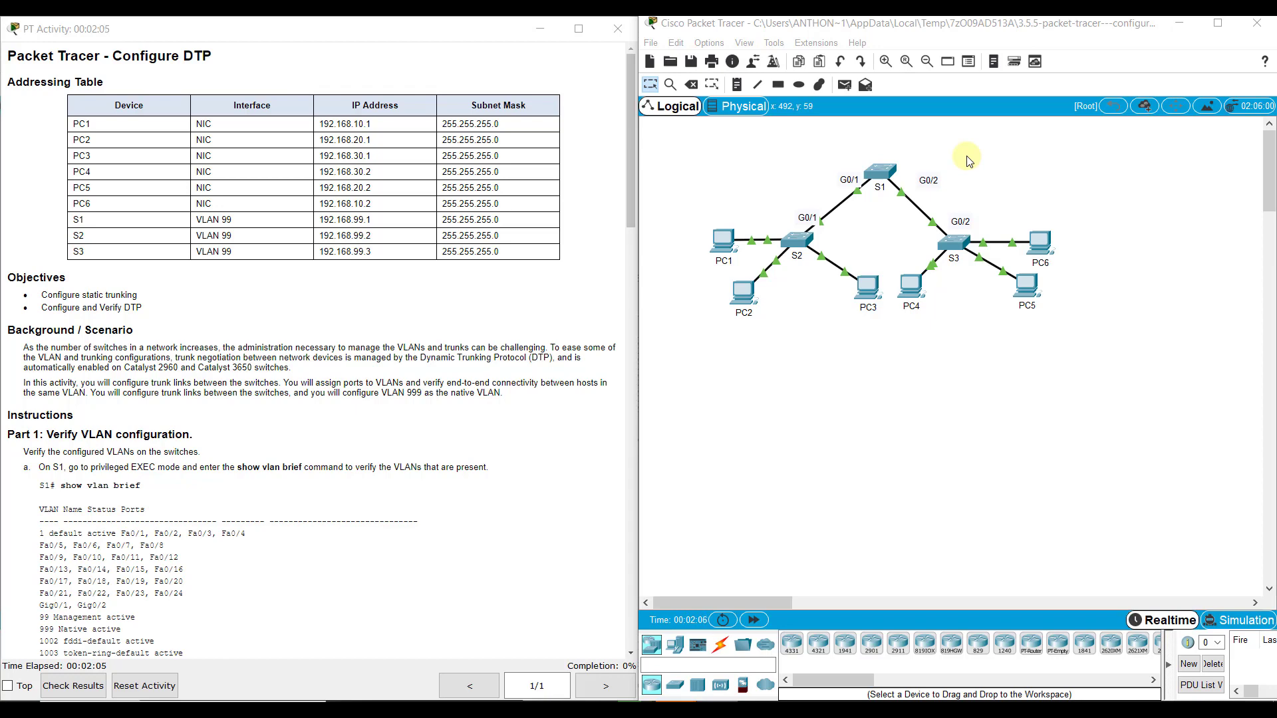
# - Enter privileged EXEC mode and global configuration mode on switch S2
pyautogui.scroll(-5, 289, 359)
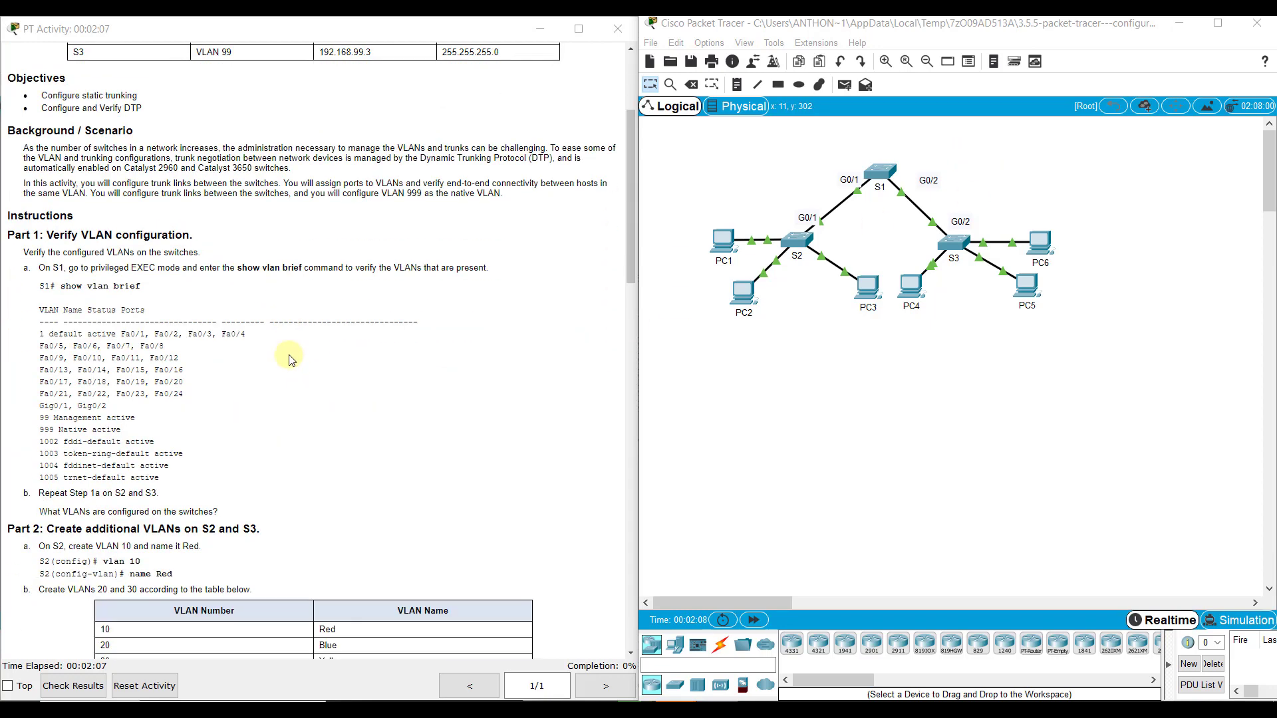
pyautogui.scroll(-2, 120, 286)
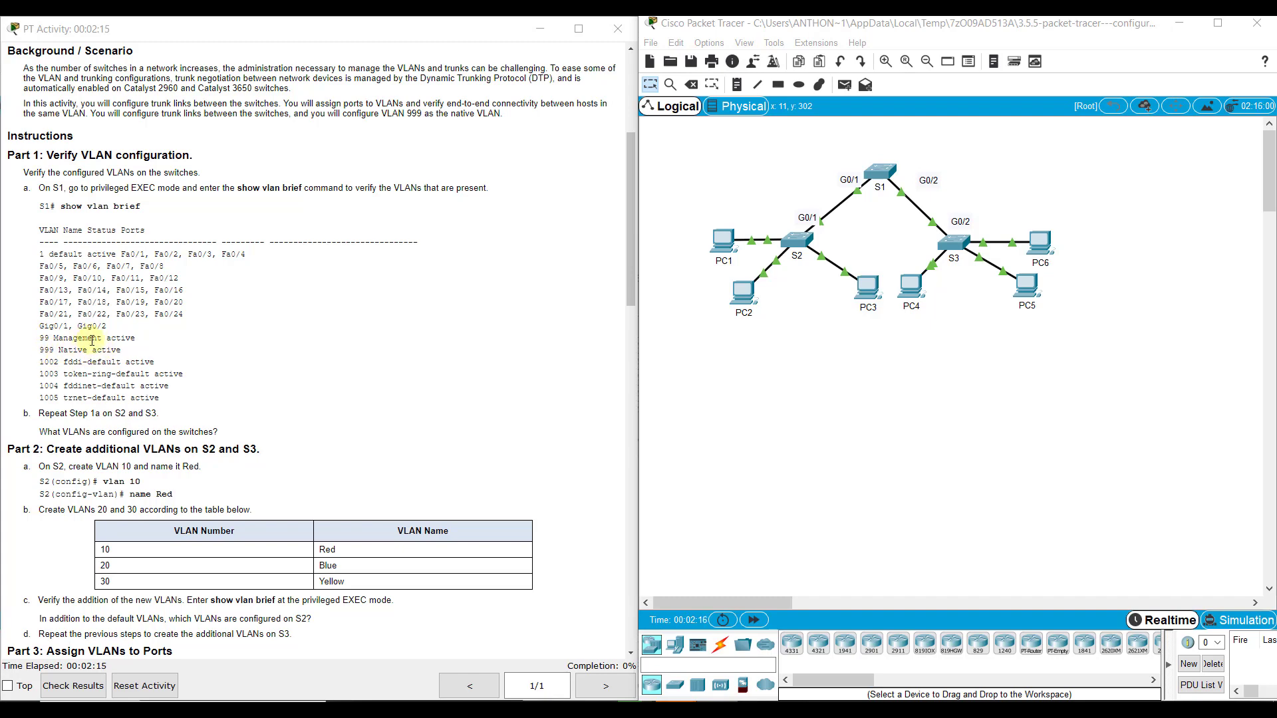
pyautogui.scroll(-2, 168, 333)
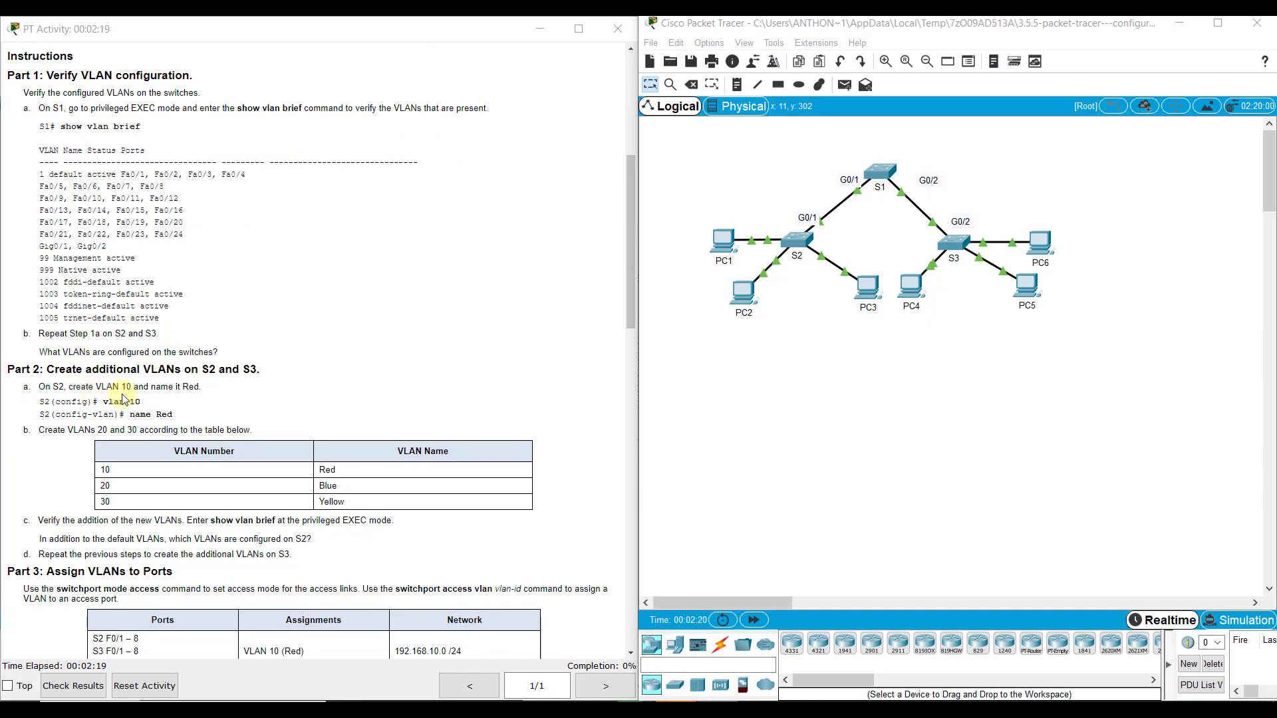
pyautogui.scroll(-1, 121, 403)
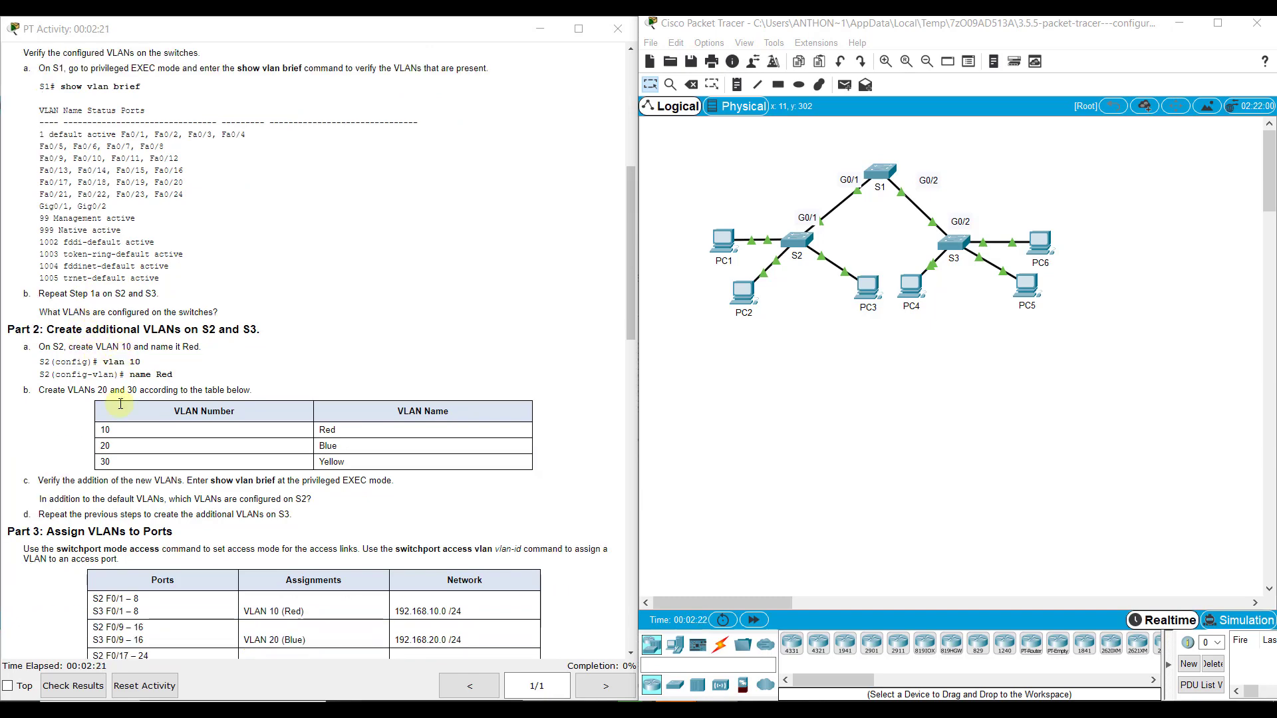
pyautogui.scroll(-2, 119, 396)
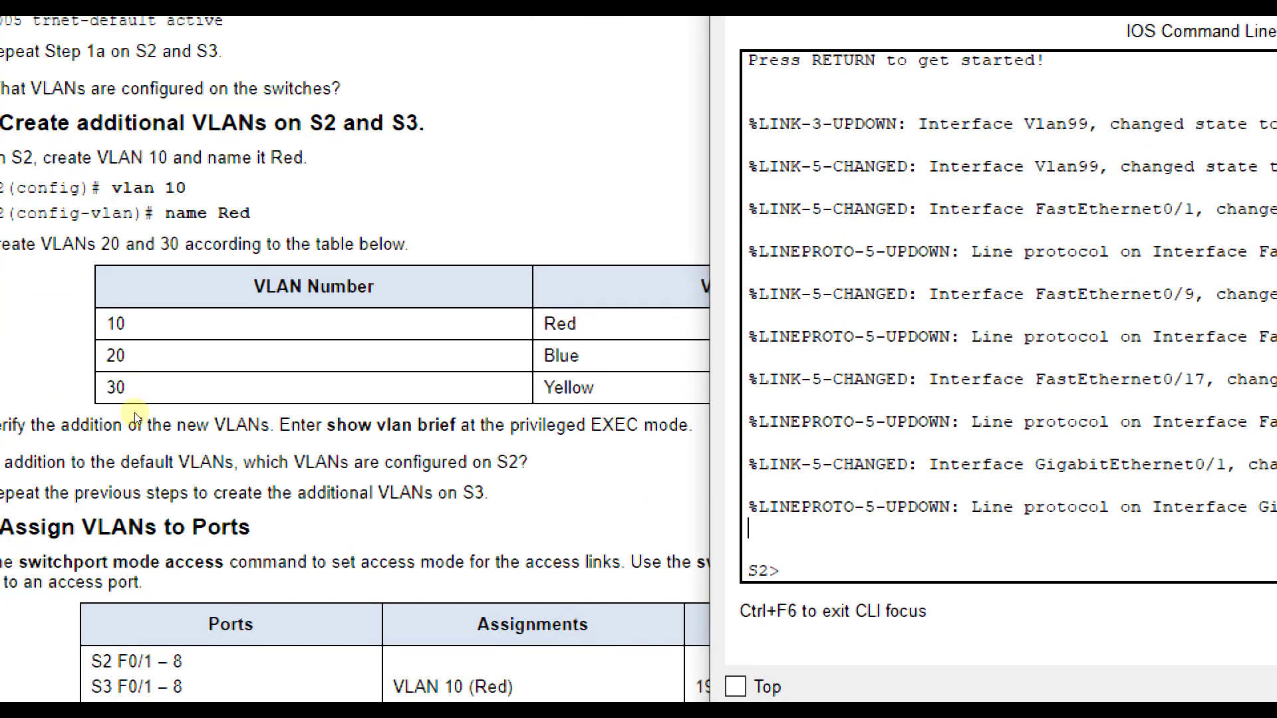
pyautogui.press('Return')
pyautogui.write('en')
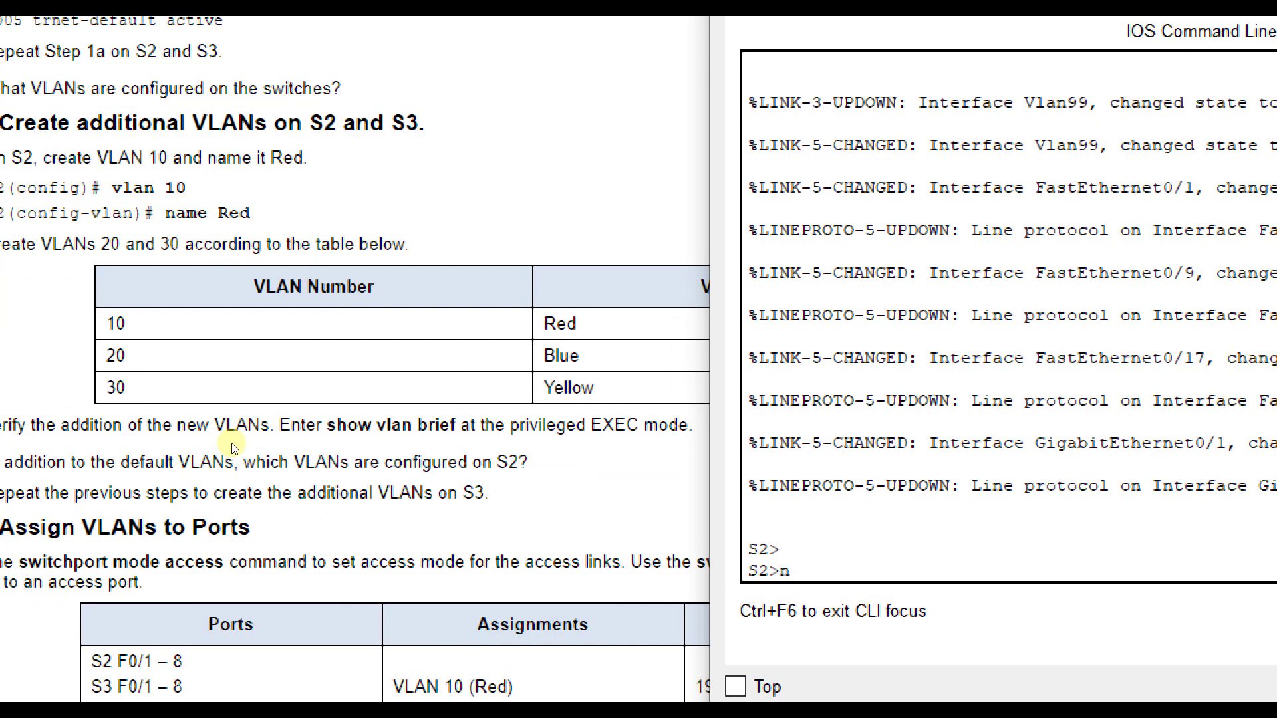
pyautogui.press('Return')
pyautogui.write('config t')
pyautogui.press('Return')
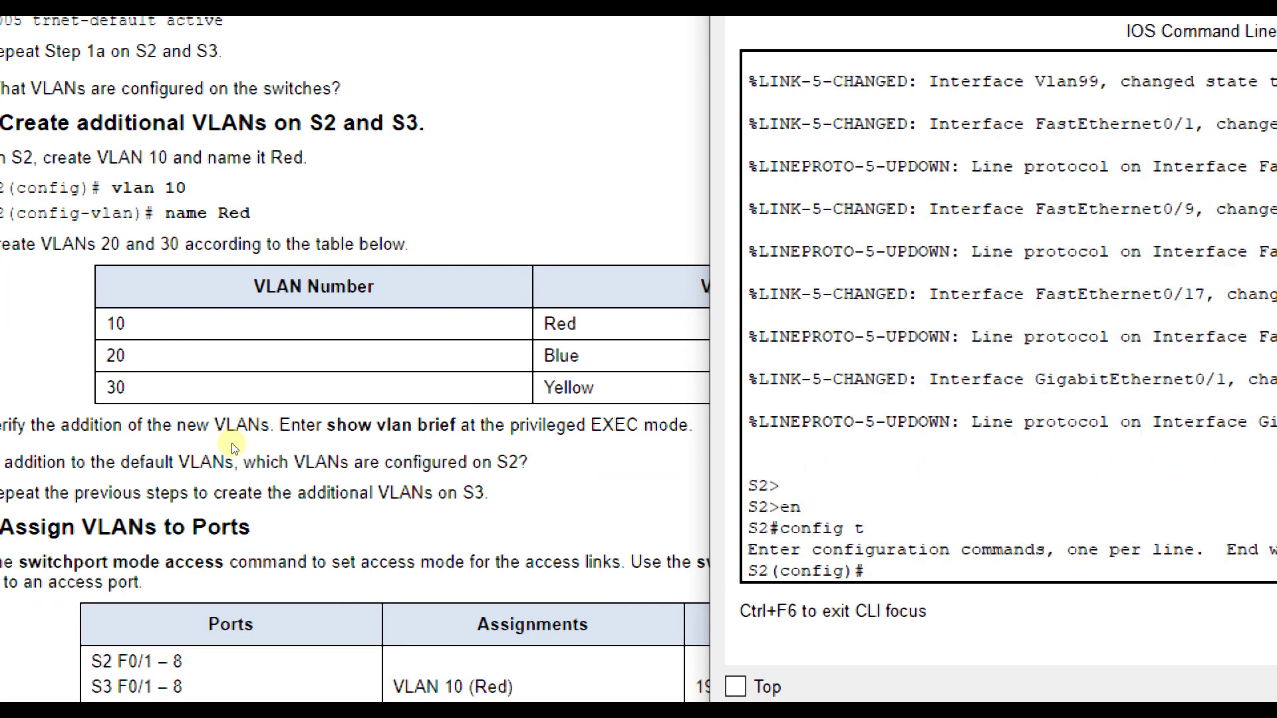
# - Create VLAN 10 named Red and VLAN 20 named Blue on S2
pyautogui.write('vlan 10')
pyautogui.press('Return')
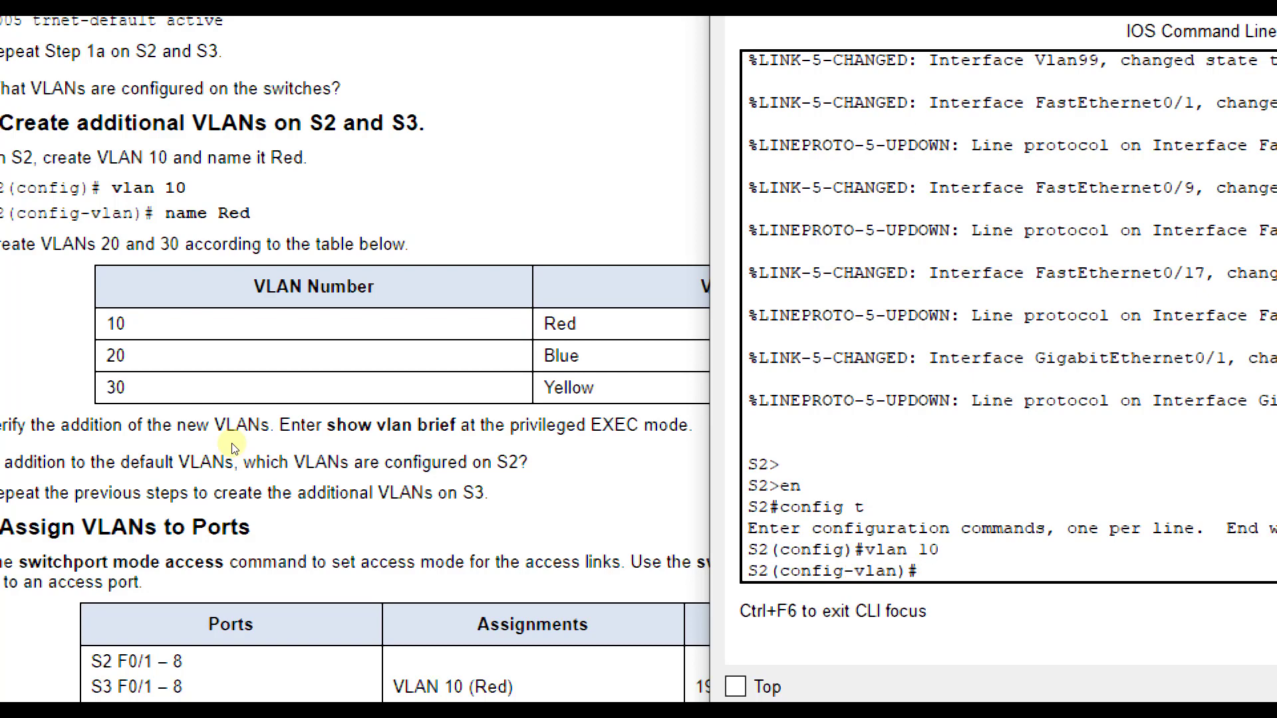
pyautogui.write('name Red')
pyautogui.press('Return')
pyautogui.write('vlan 20')
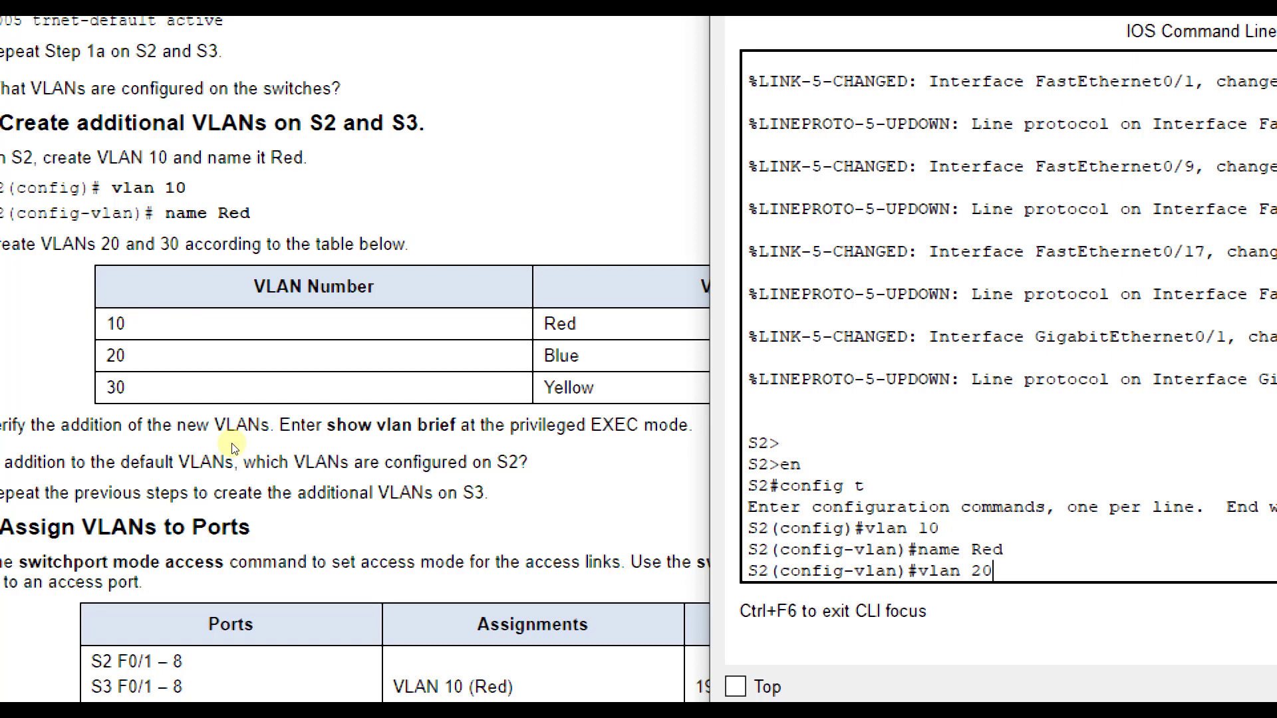
pyautogui.press('Return')
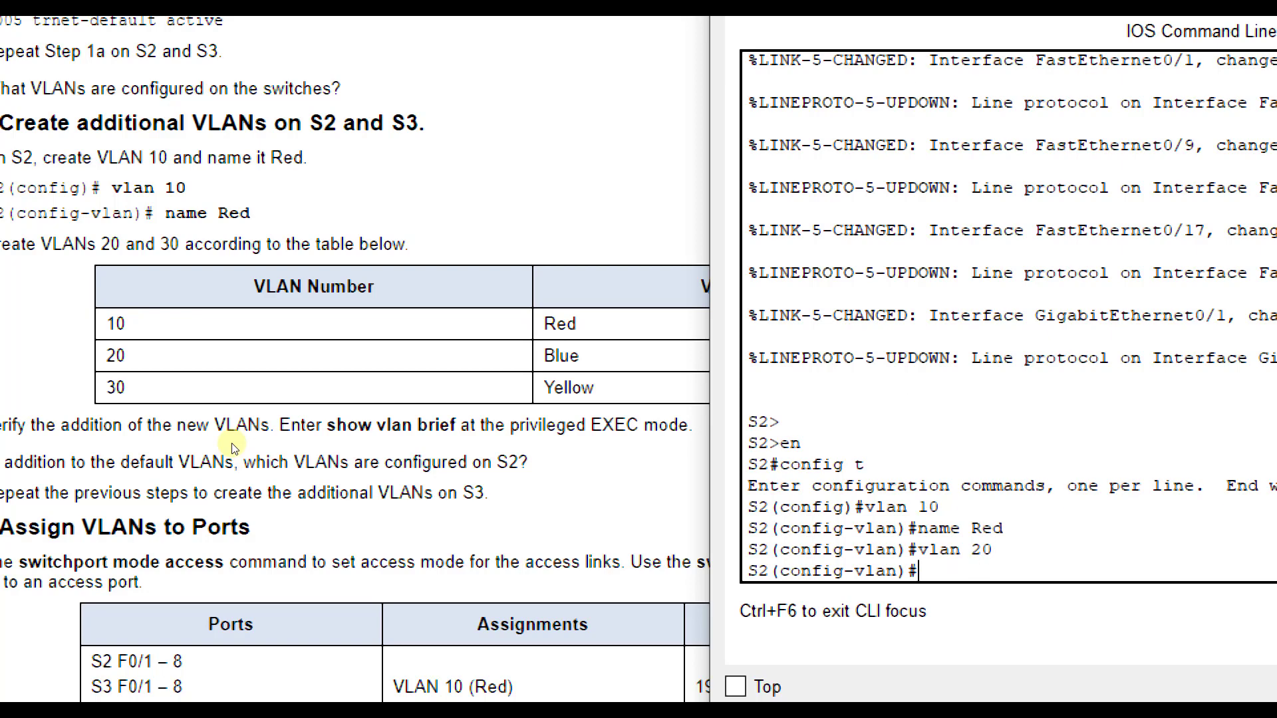
pyautogui.write('name Blue')
pyautogui.press('Return')
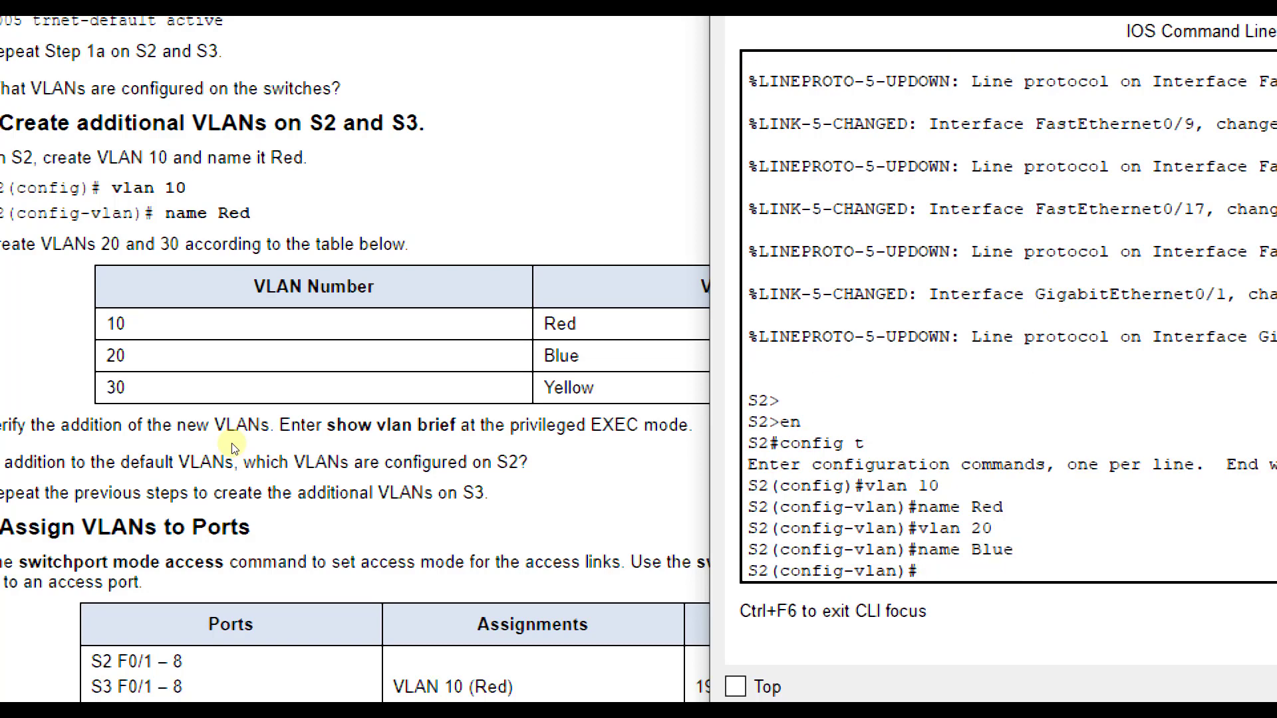
# - Create VLAN 30 named Yellow on S2 and return to global configuration mode
pyautogui.write('vlan 30')
pyautogui.press('Return')
pyautogui.write('Name T')
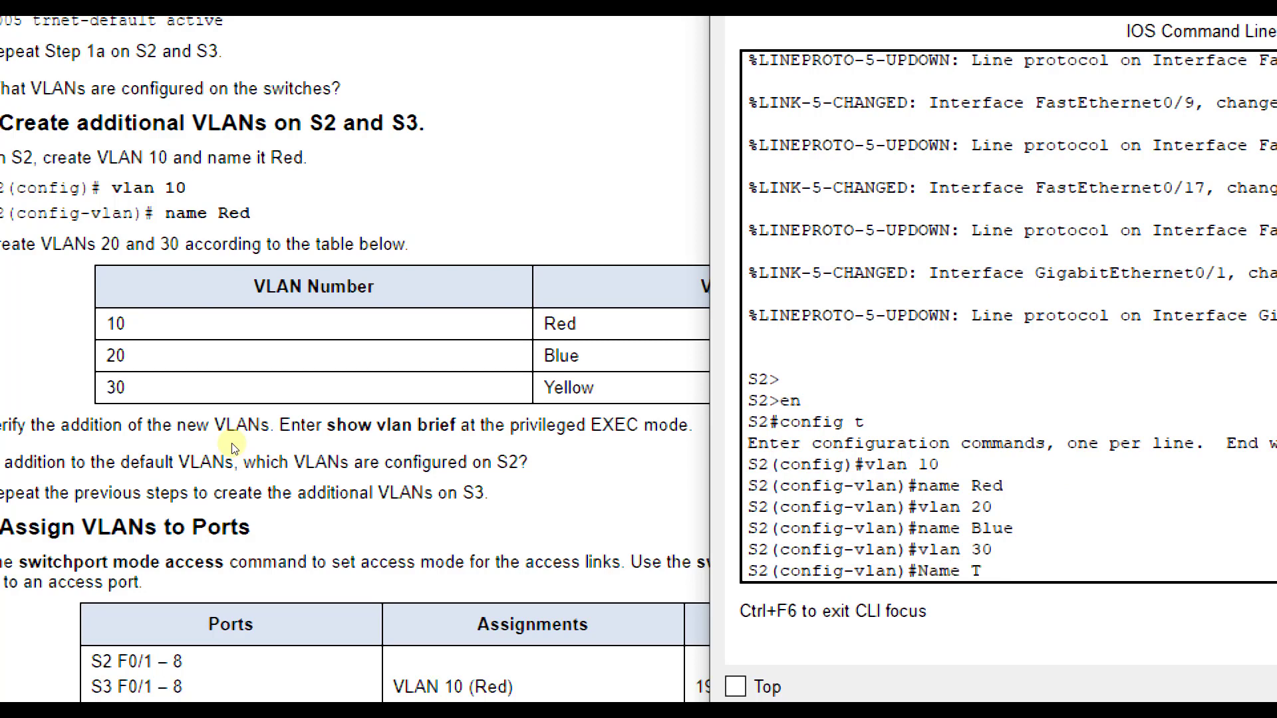
pyautogui.press('BackSpace')
pyautogui.press('BackSpace')
pyautogui.press('BackSpace')
pyautogui.press('BackSpace')
pyautogui.press('BackSpace')
pyautogui.write('name Yeloo')
pyautogui.press('BackSpace')
pyautogui.press('BackSpace')
pyautogui.write('low')
pyautogui.press('Return')
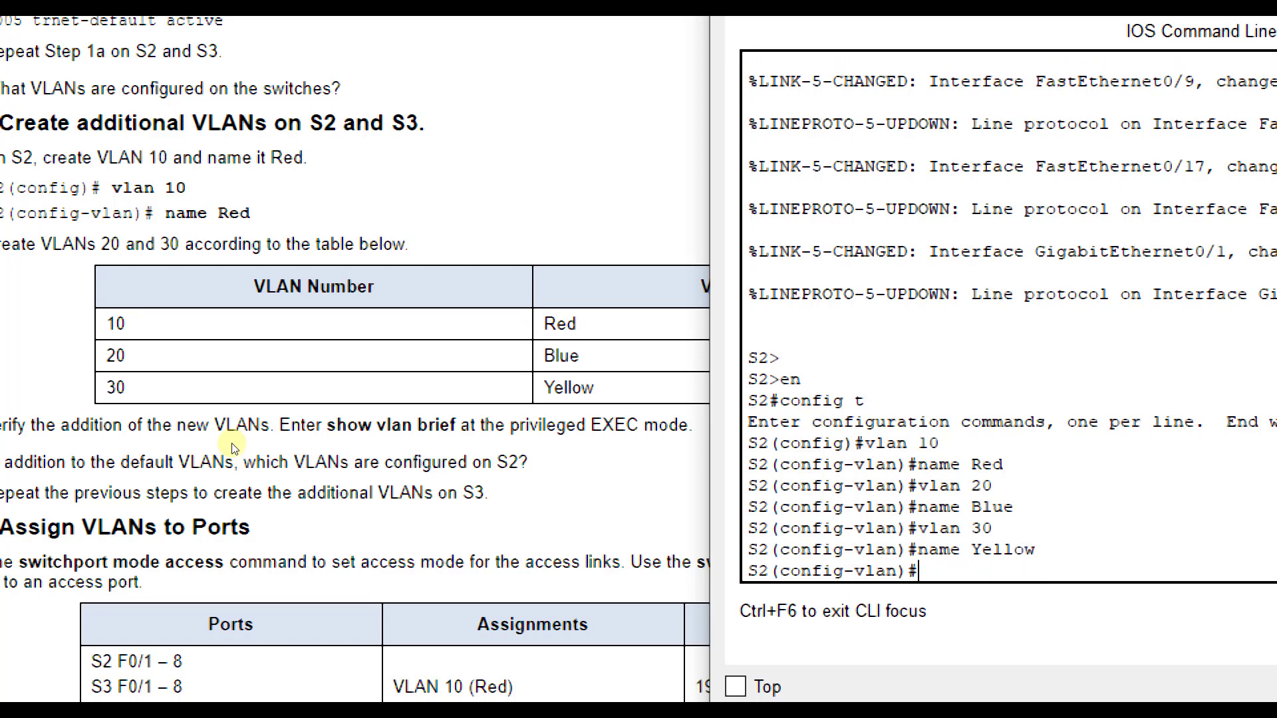
pyautogui.write('exit')
pyautogui.press('Return')
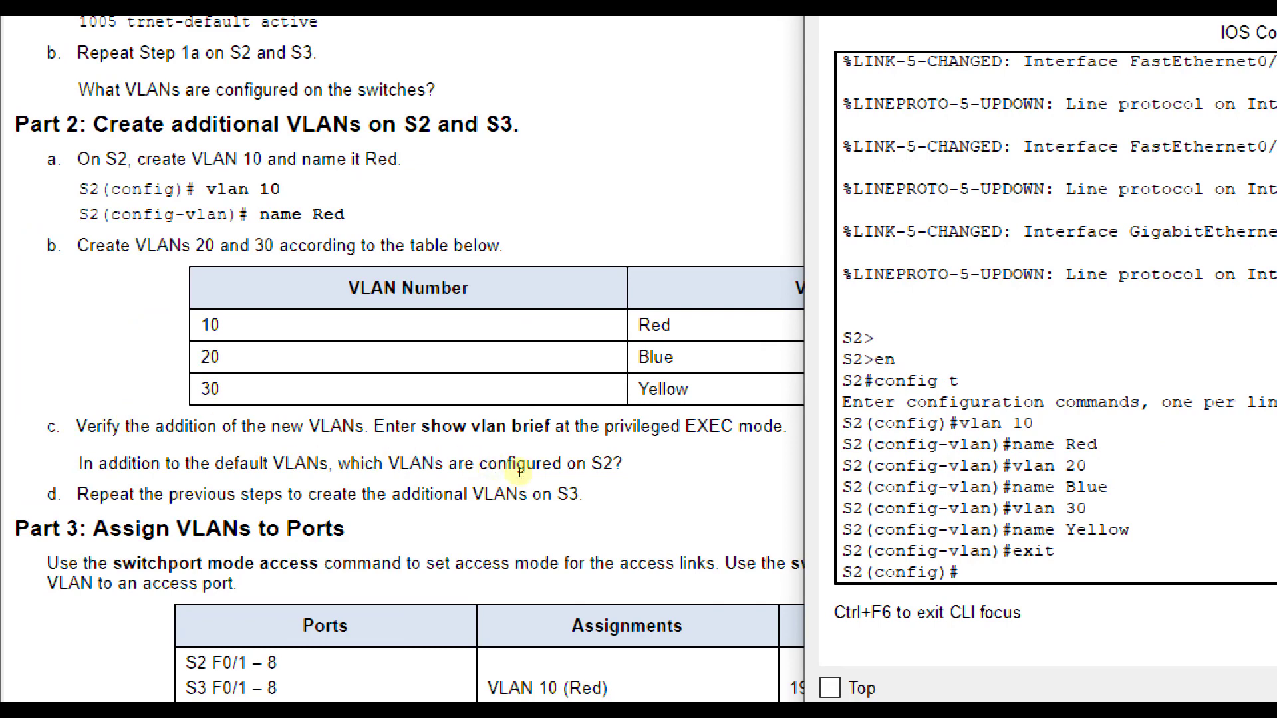
# - Display the brief VLAN list on S2 from configuration mode to verify the added VLANs
pyautogui.write('do show')
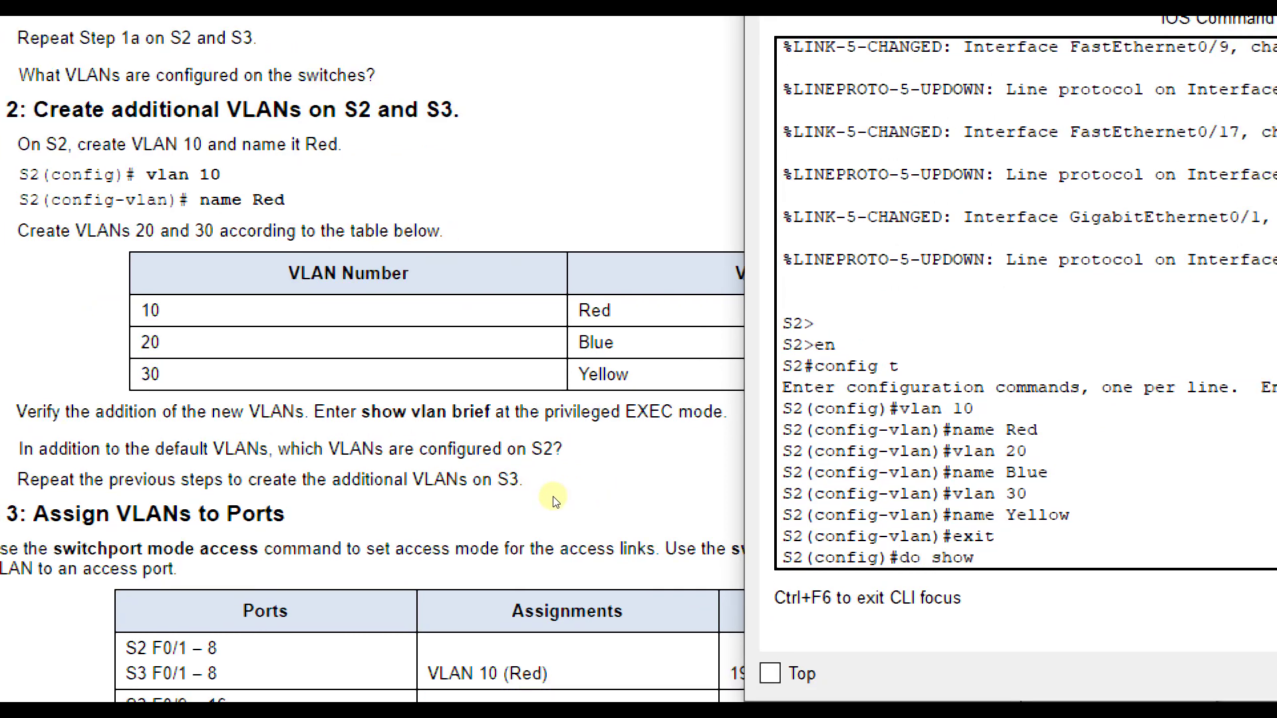
pyautogui.write(' vlan brief')
pyautogui.press('Return')
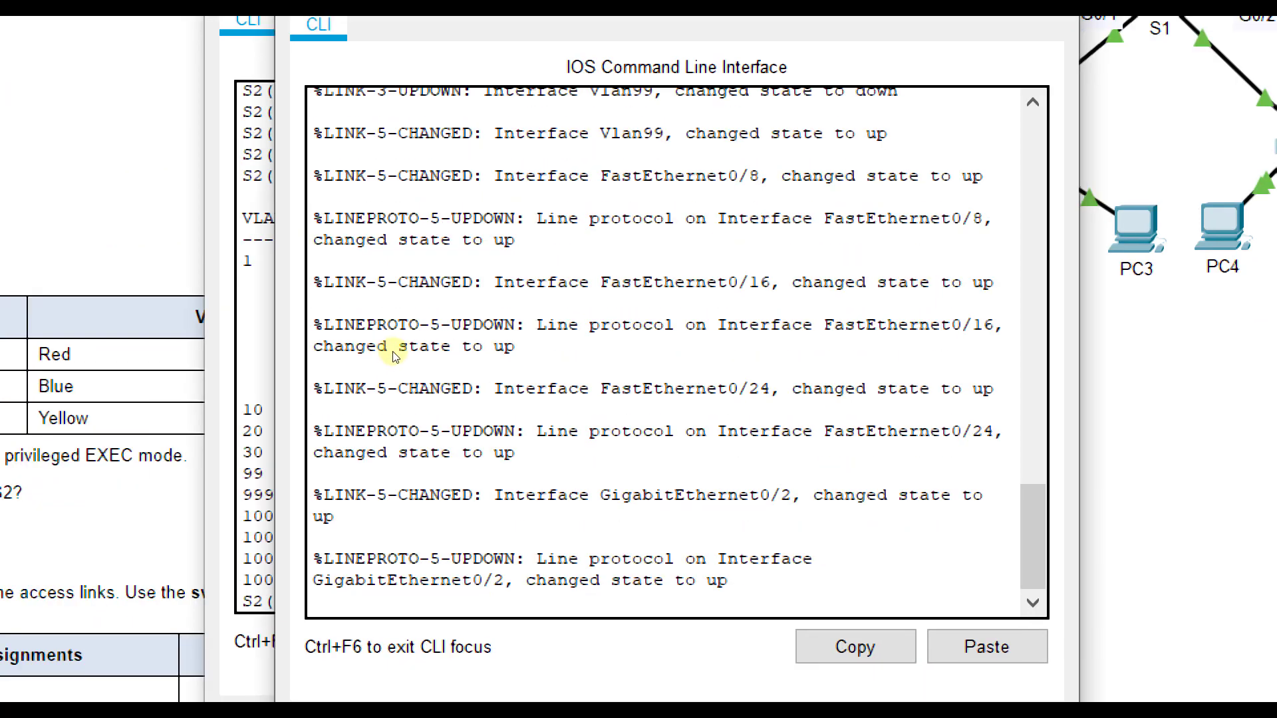
# - Enter global configuration mode on switch S3 and create VLAN 10 named Red
pyautogui.moveTo(436, 336); pyautogui.dragTo(409, 335)
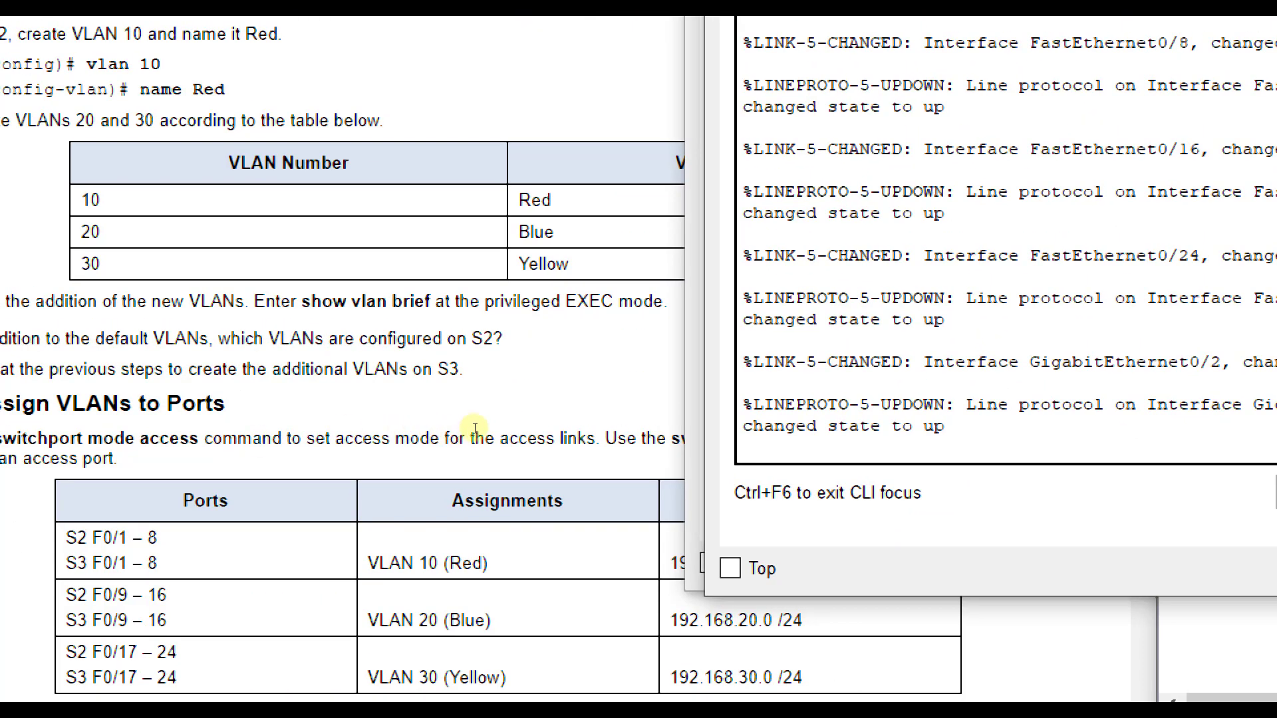
pyautogui.press('Return')
pyautogui.write('en')
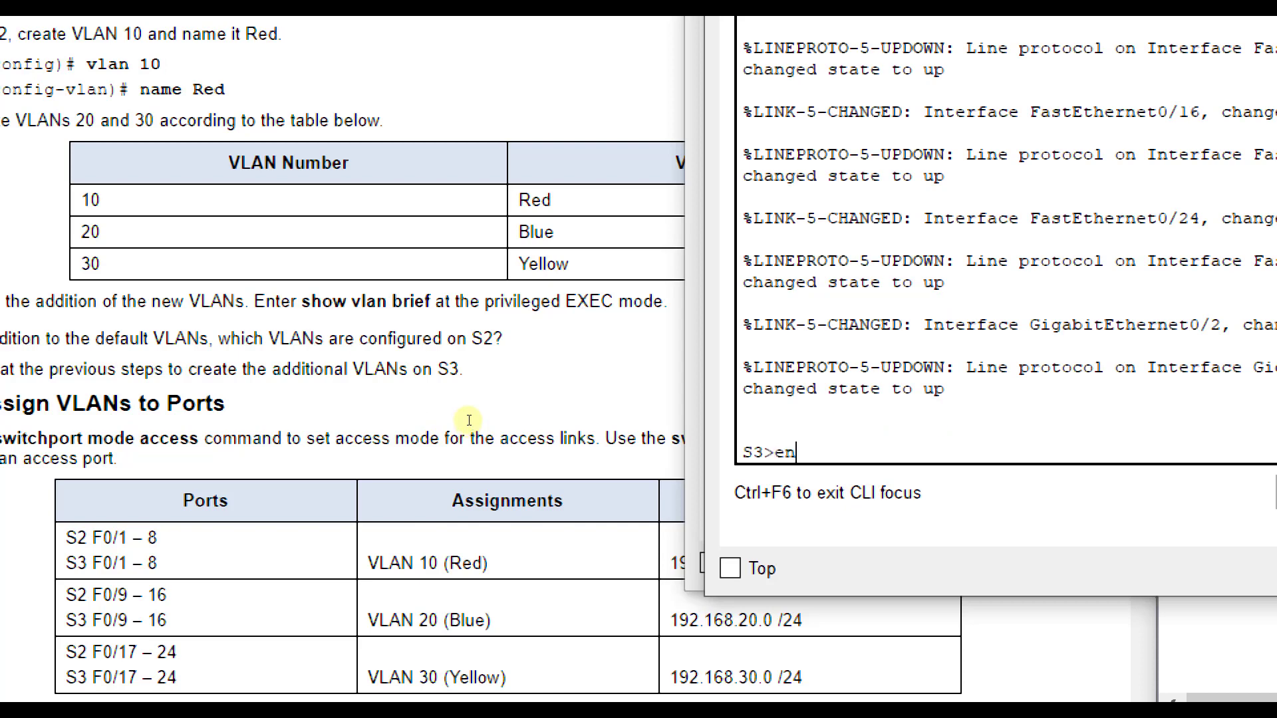
pyautogui.press('Return')
pyautogui.write('config t')
pyautogui.press('Return')
pyautogui.write('vlan 10')
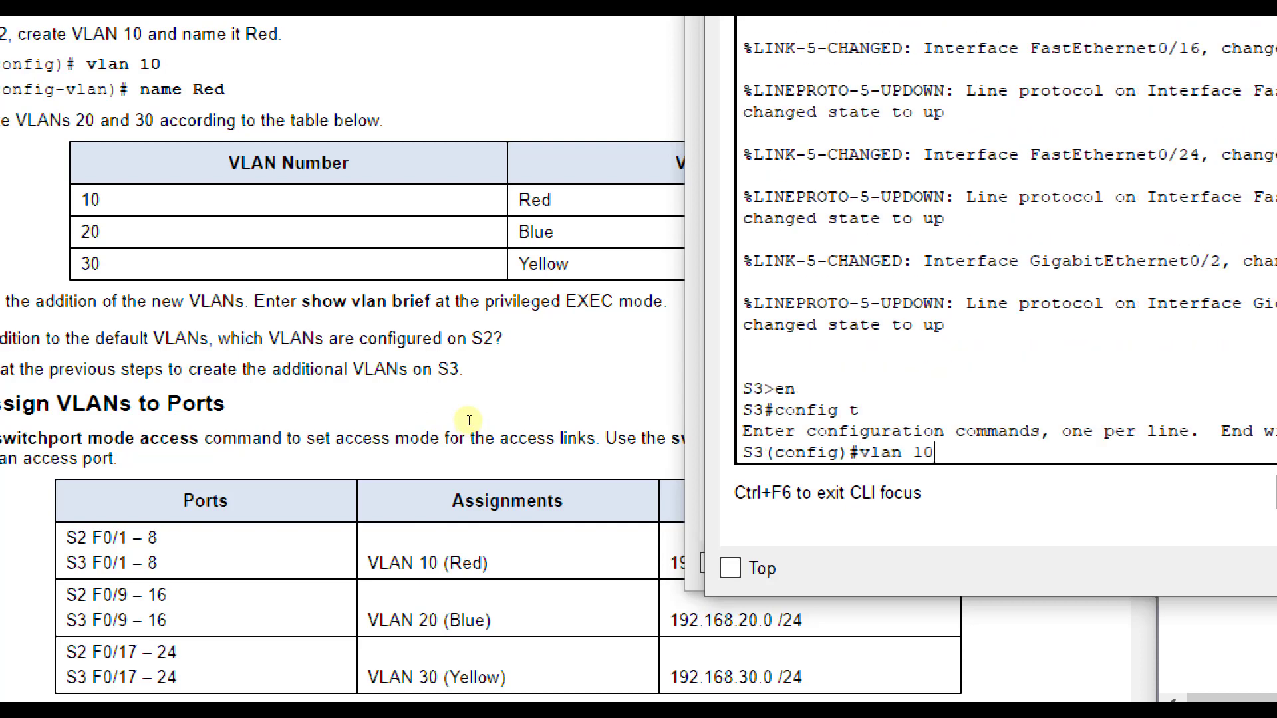
pyautogui.press('Return')
pyautogui.write('name Red')
pyautogui.press('Return')
# - Create VLAN 20 on S3 and name it Blue
pyautogui.write('vlan 20o')
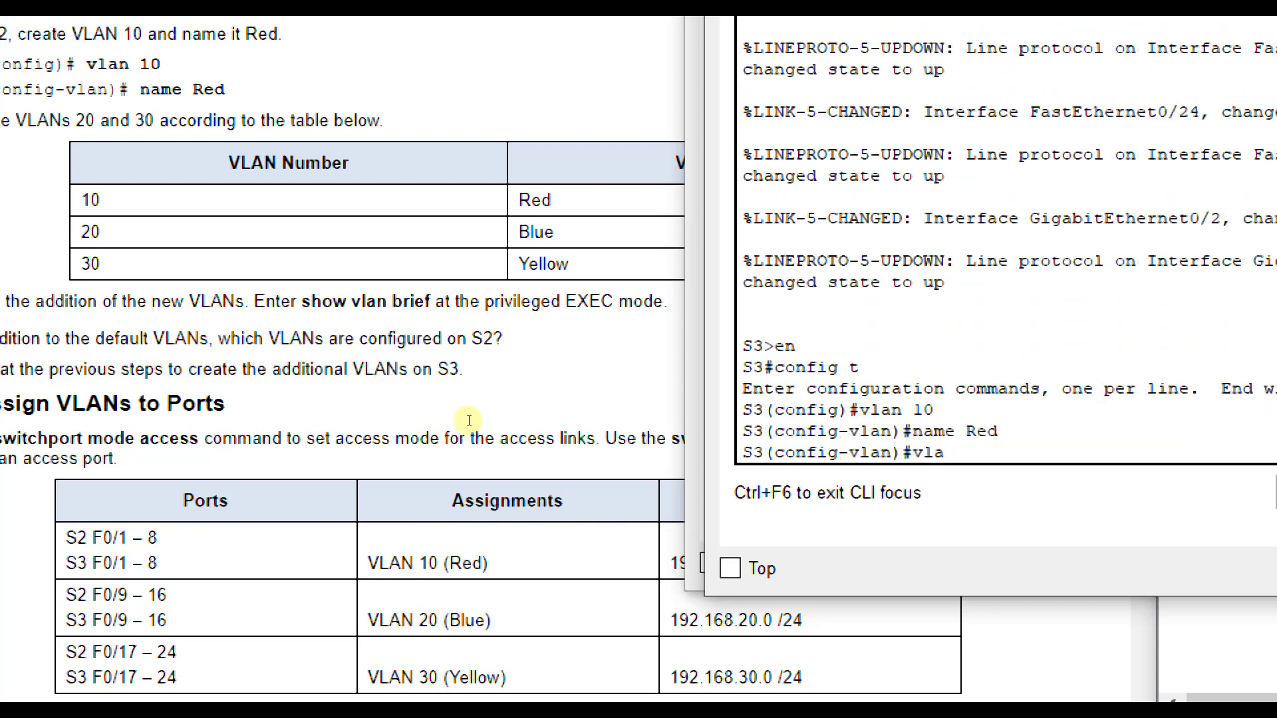
pyautogui.press('BackSpace')
pyautogui.press('Return')
pyautogui.write('name Blue')
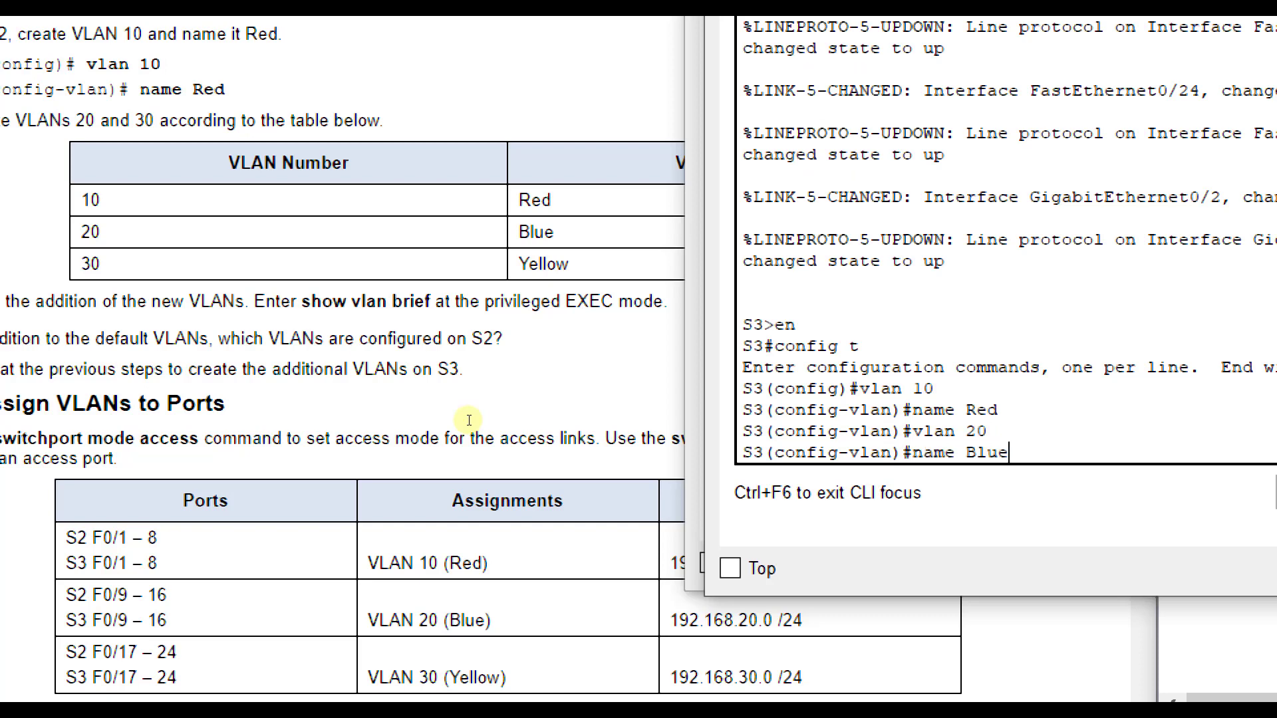
pyautogui.press('Return')
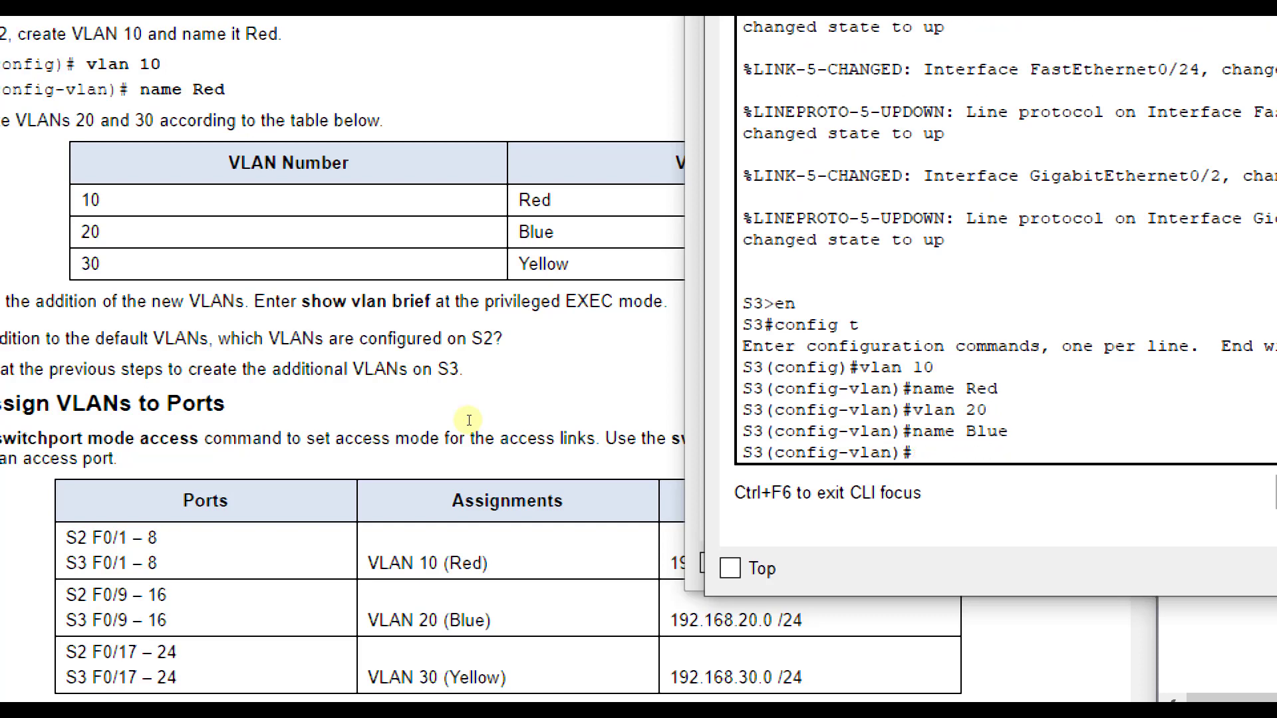
# - Create VLAN 30 named Yellow on S3 and return to global configuration mode
pyautogui.write('vlan 309')
pyautogui.press('BackSpace')
pyautogui.press('Return')
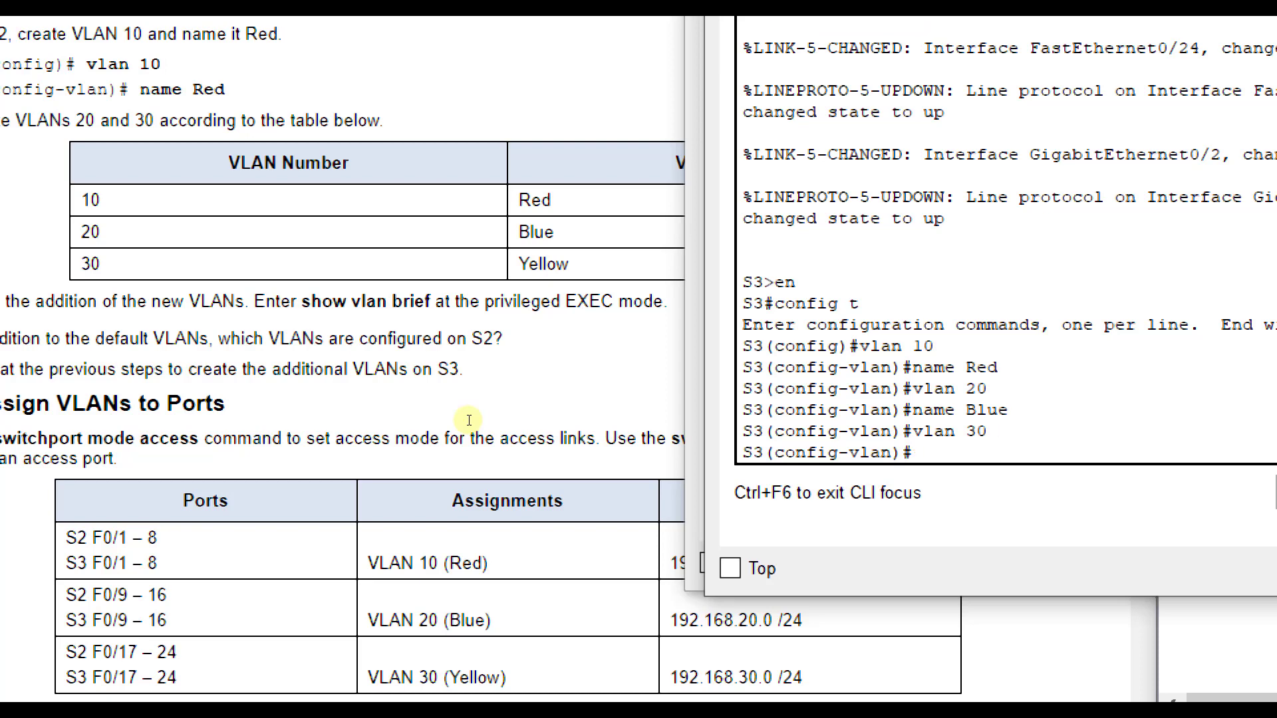
pyautogui.write('name Yellow')
pyautogui.press('Return')
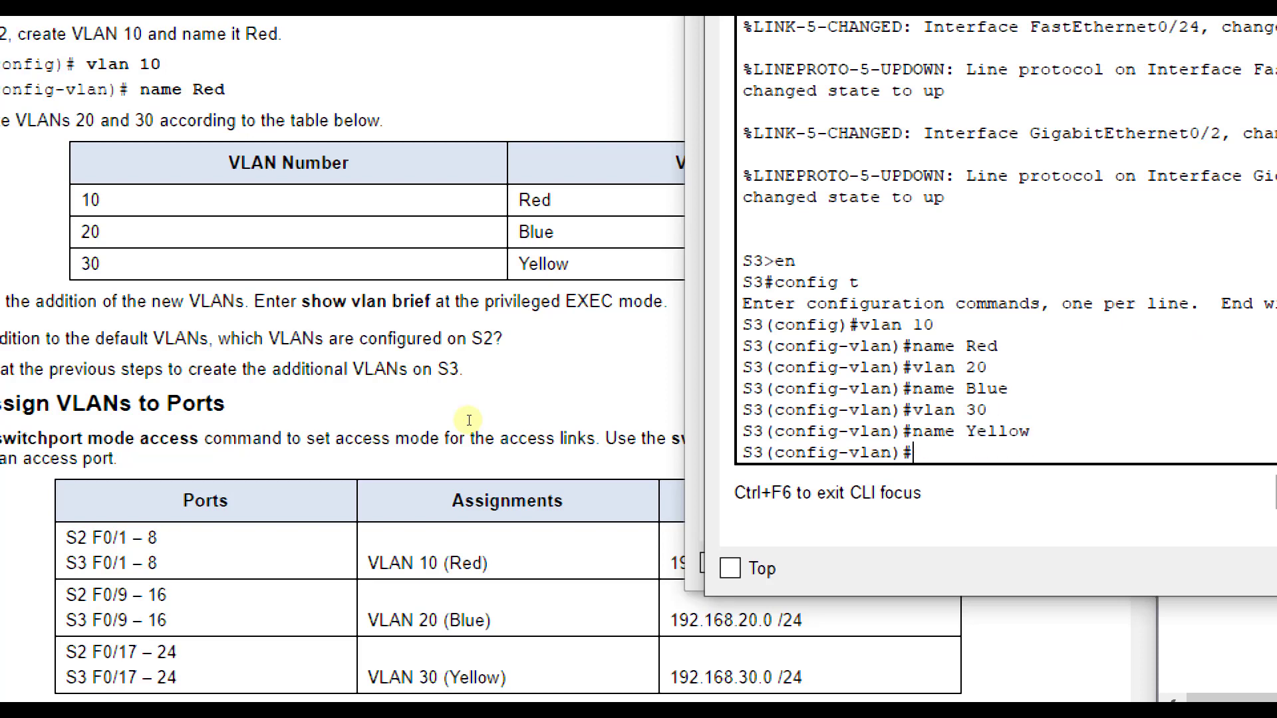
pyautogui.write('exit')
pyautogui.press('Return')
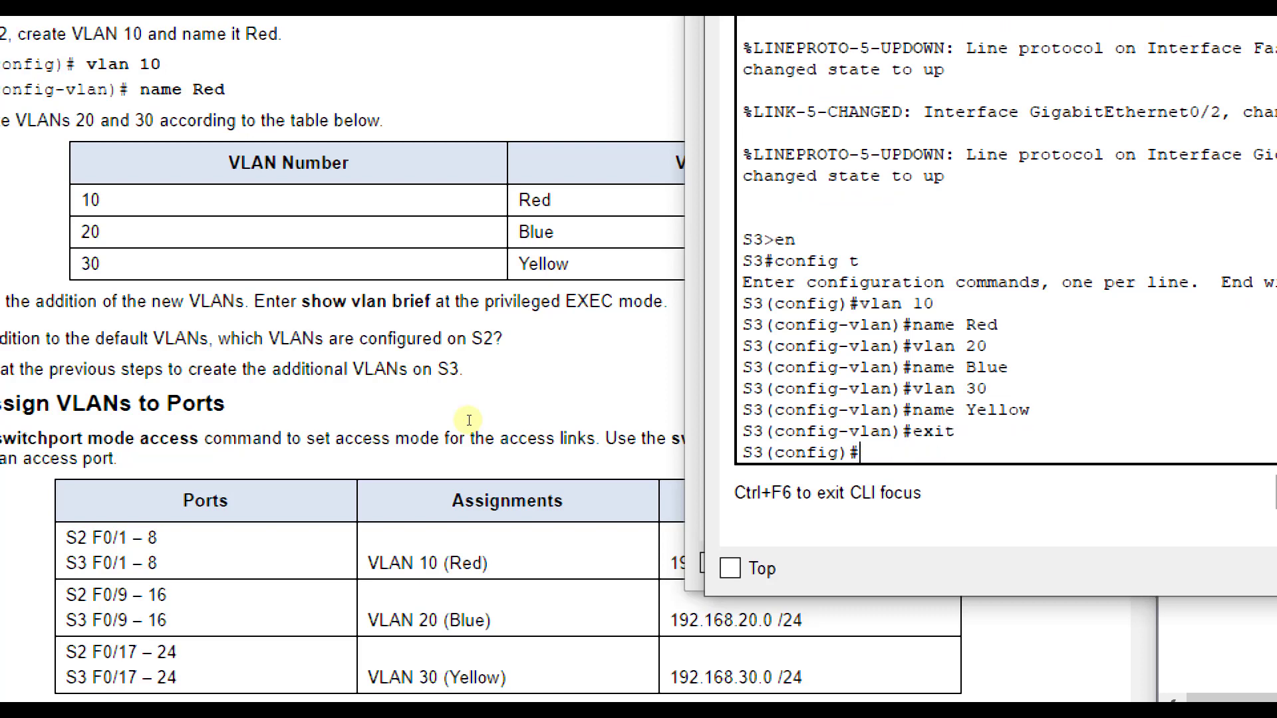
# - Display the brief VLAN list on S3 from configuration mode to verify its VLANs
pyautogui.write('do show vlan brief')
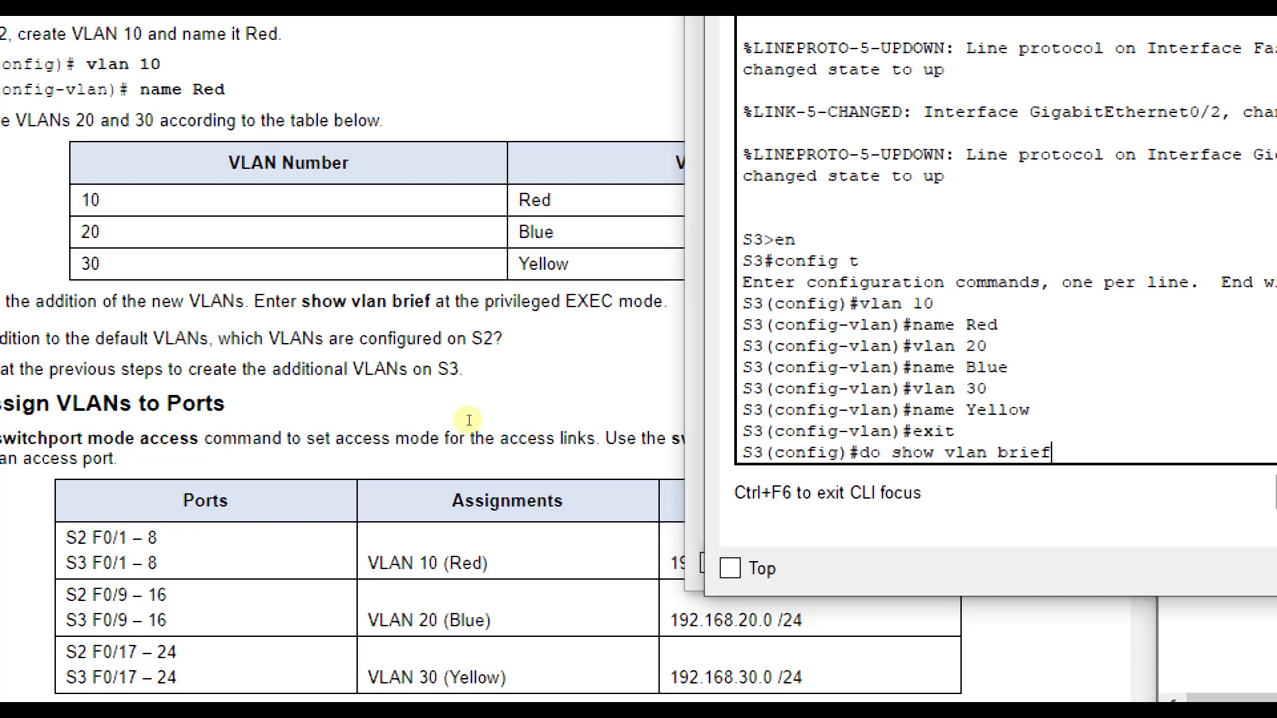
pyautogui.press('Return')
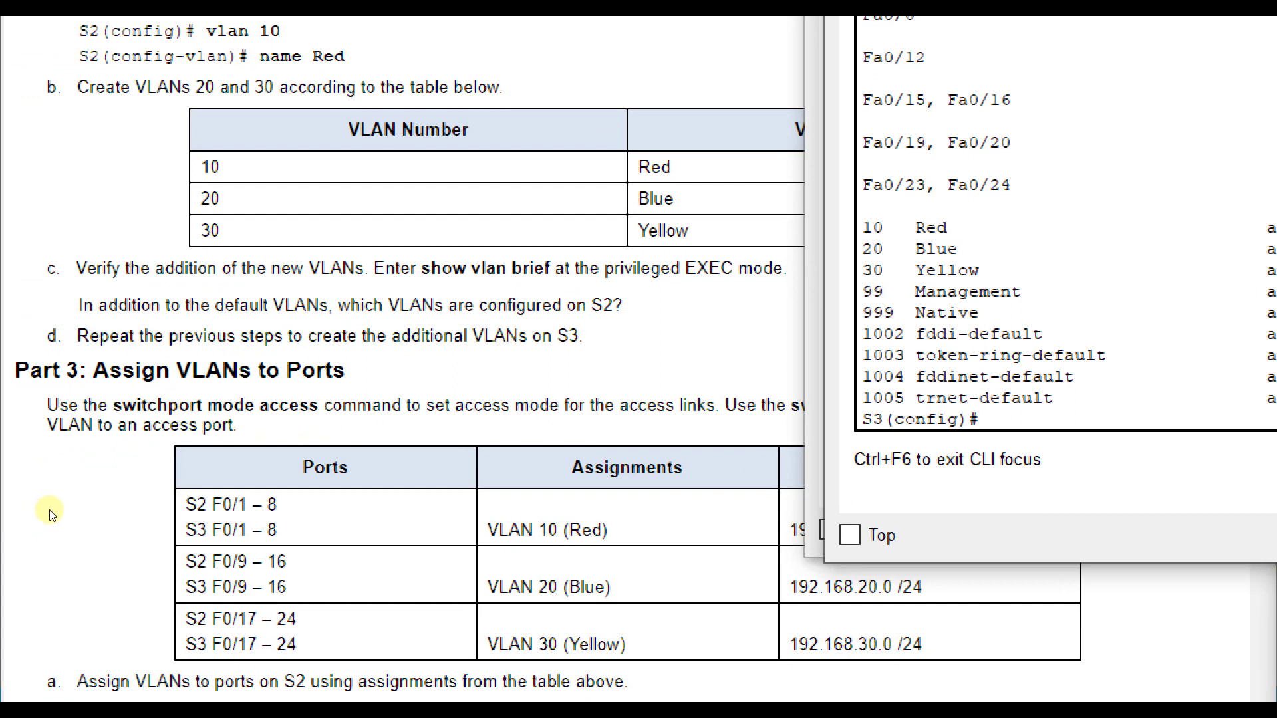
# - Set the interface range fa0/1-8 on S2 to switchport access mode, following Part 3 of the instructions
pyautogui.click(90, 520)
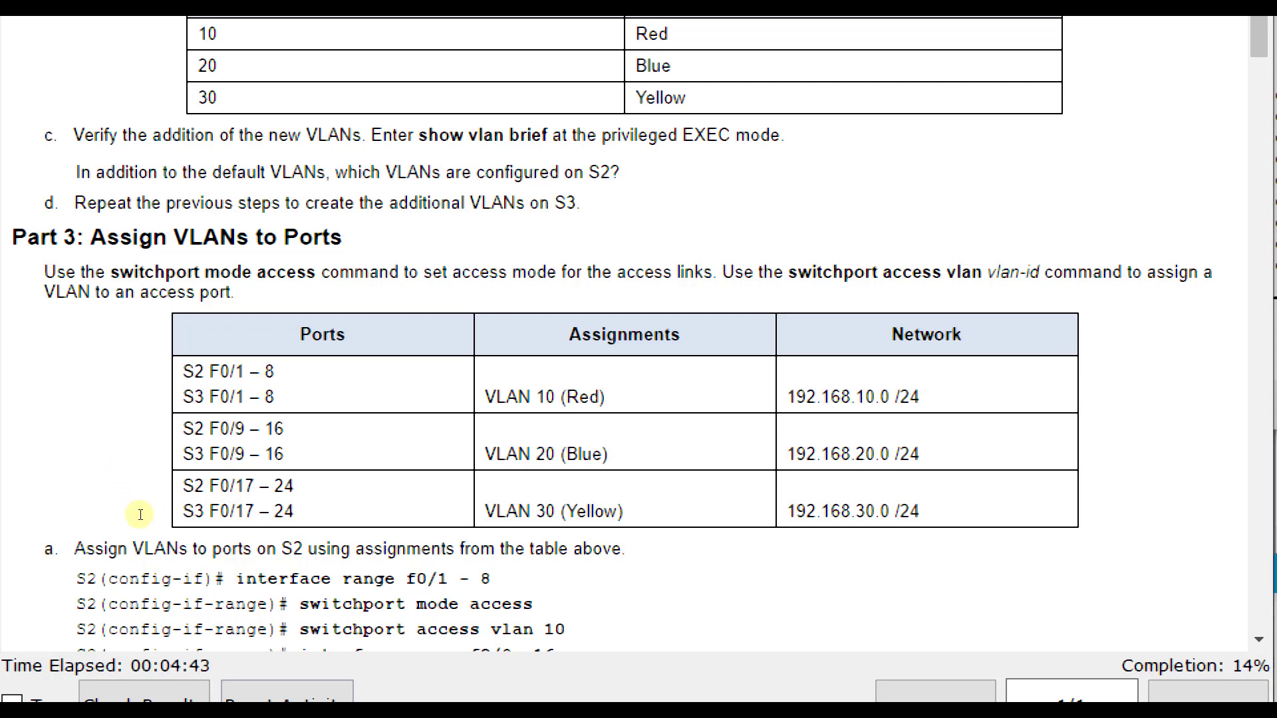
pyautogui.scroll(-2, 133, 532)
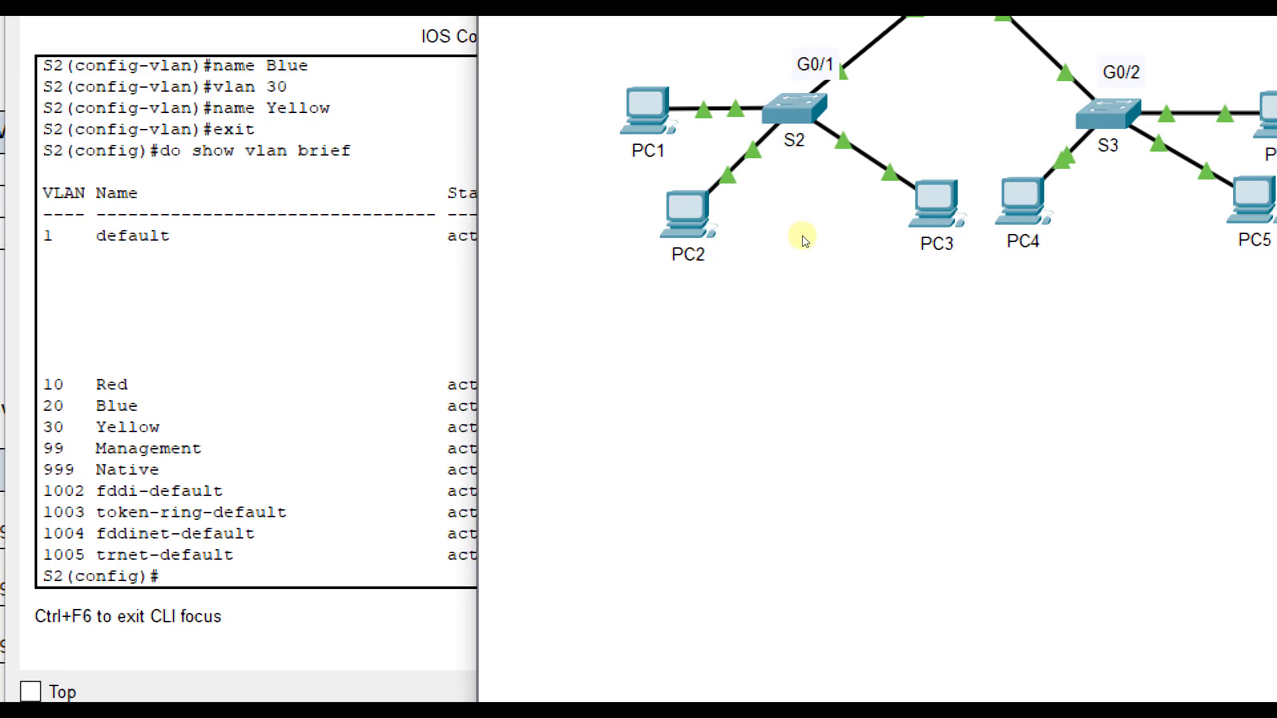
pyautogui.hotkey('alt', 'Tab')
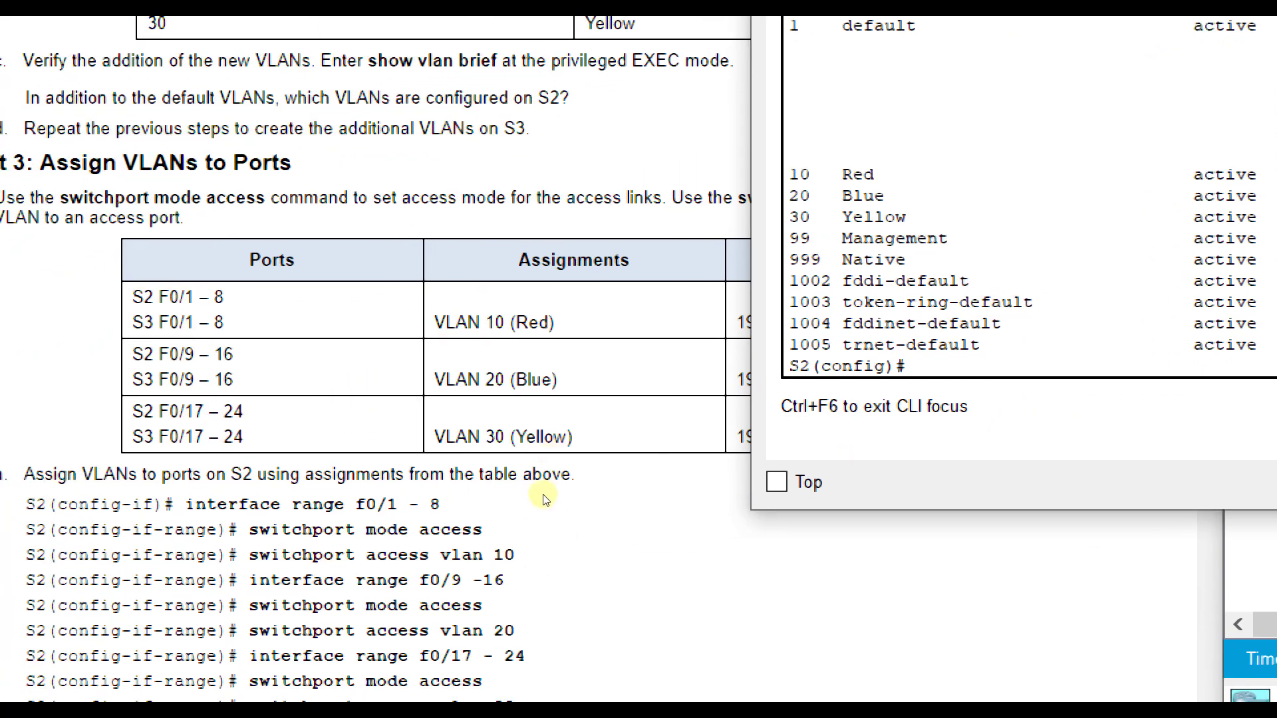
pyautogui.write('int ran')
pyautogui.press('BackSpace')
pyautogui.write('ang')
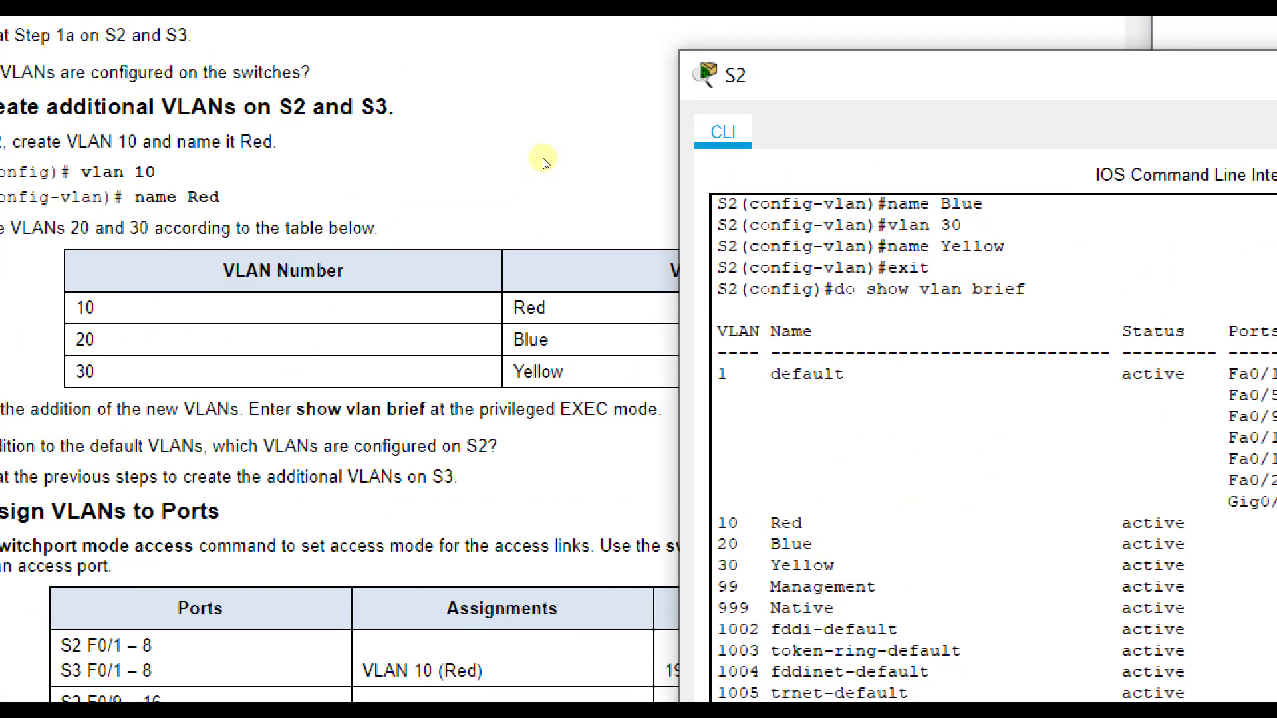
pyautogui.moveTo(544, 160); pyautogui.dragTo(449, 326)
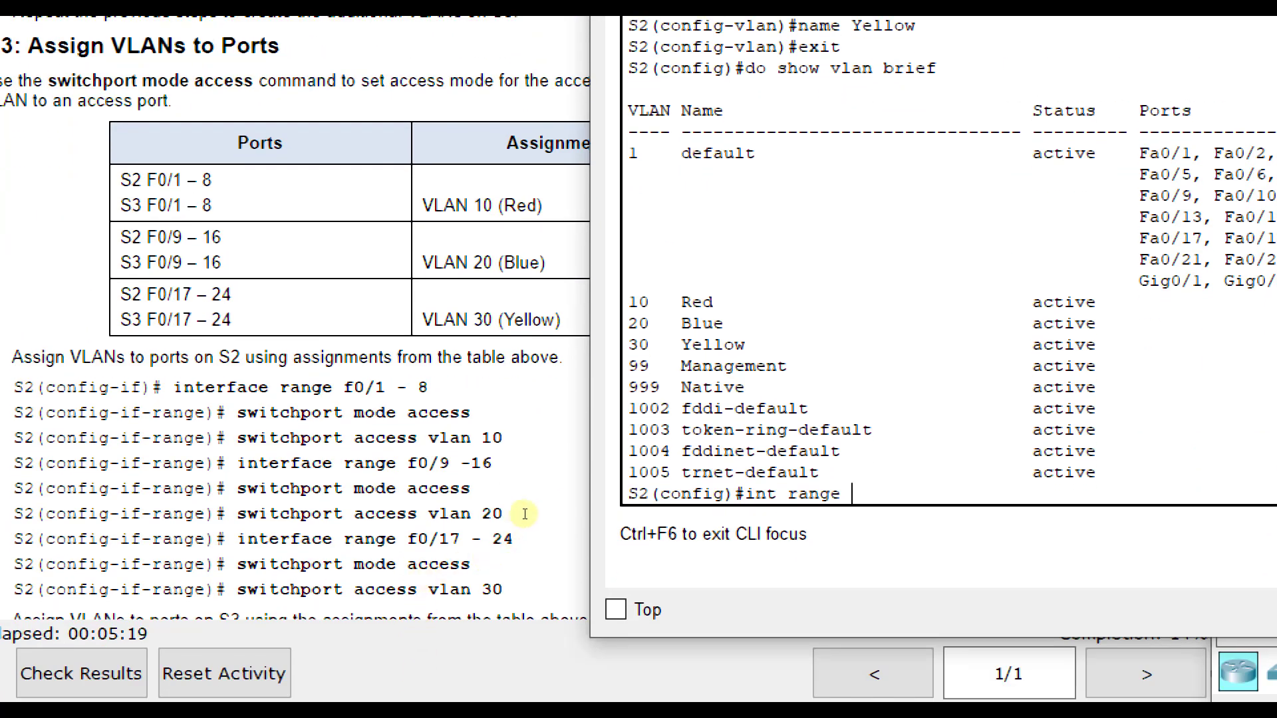
pyautogui.write('fa0/1-8')
pyautogui.press('Return')
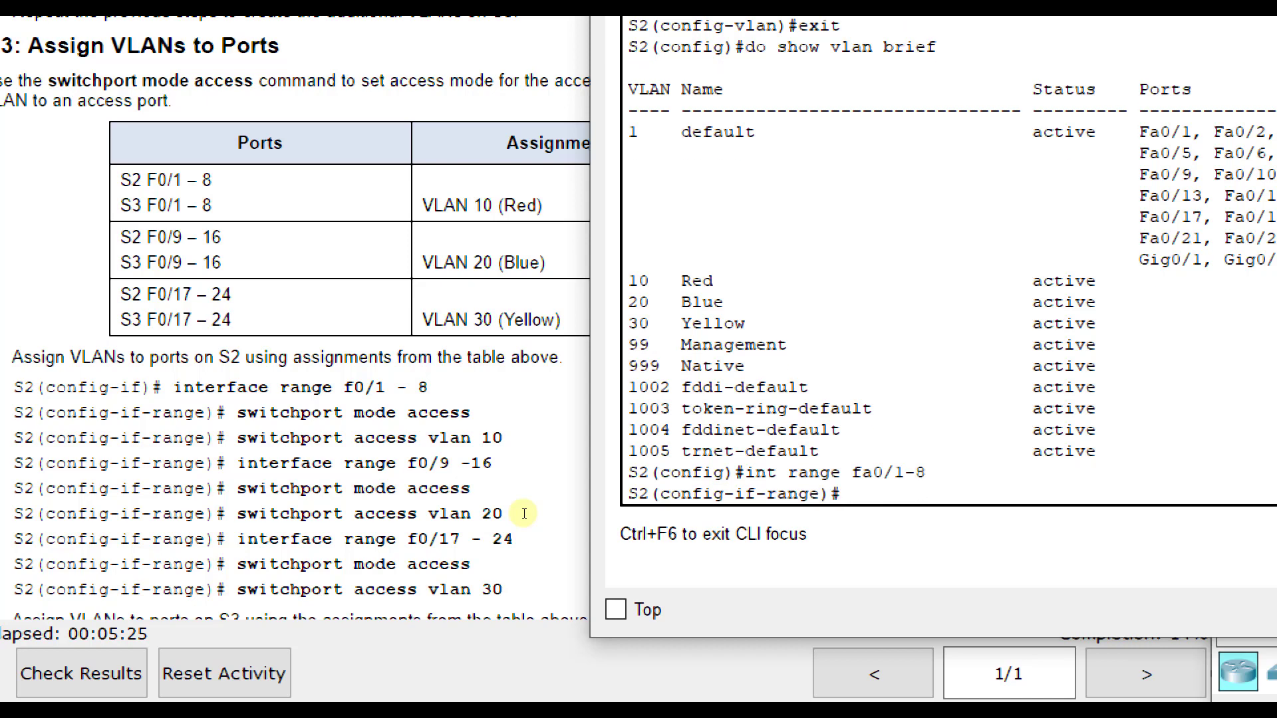
pyautogui.write('switchport mode access')
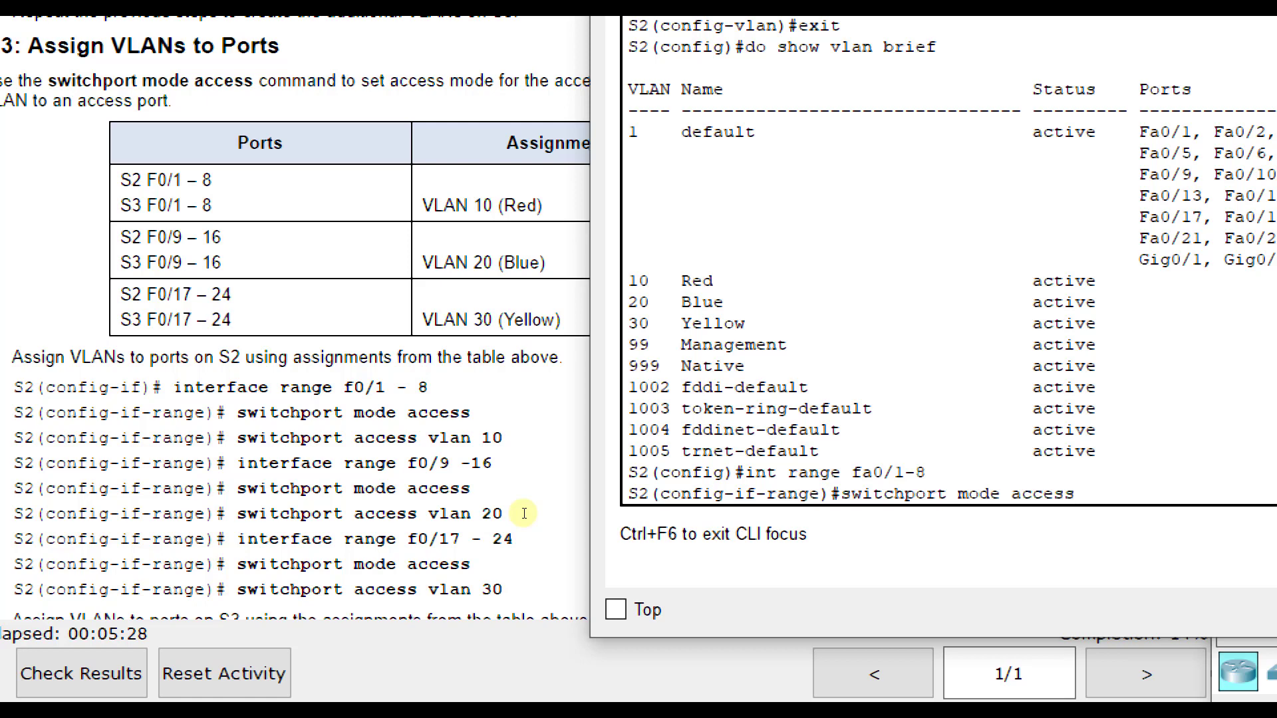
pyautogui.press('Return')
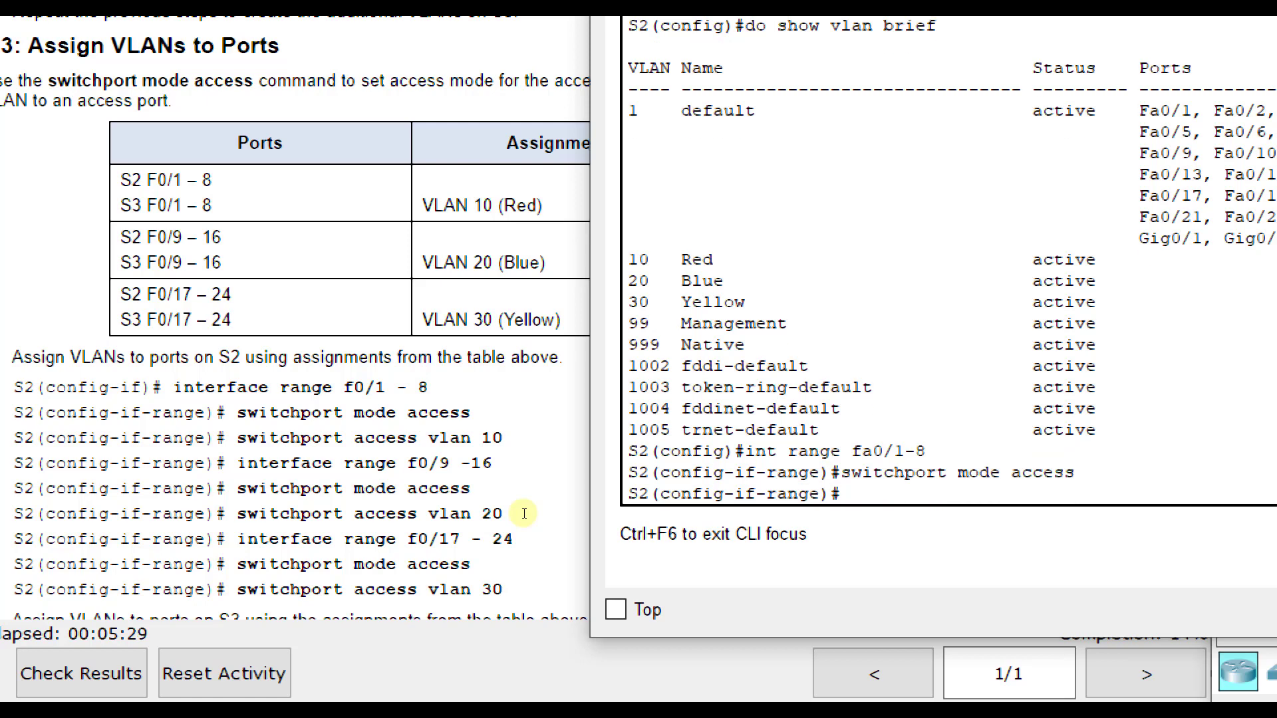
# - Assign the selected fa0/1-8 range on S2 to access VLAN 10 and return to global configuration mode
pyautogui.write('switchport access vlan 10')
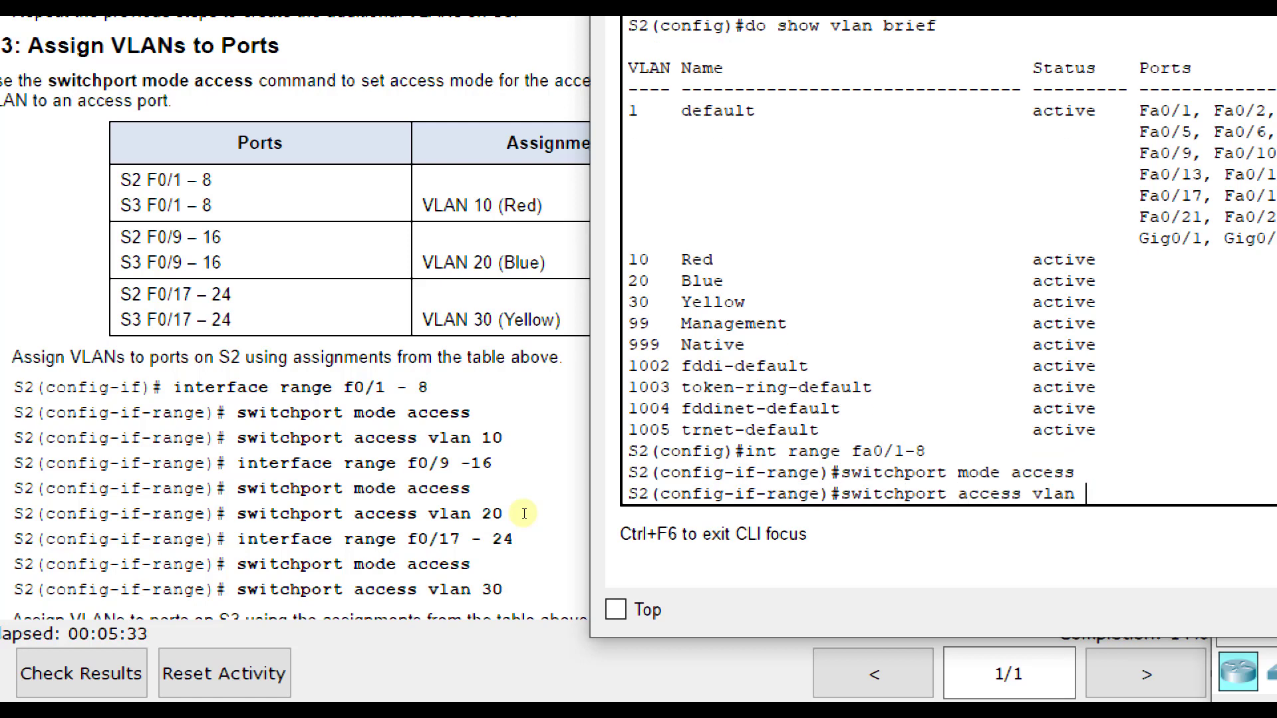
pyautogui.press('Return')
pyautogui.write('exit')
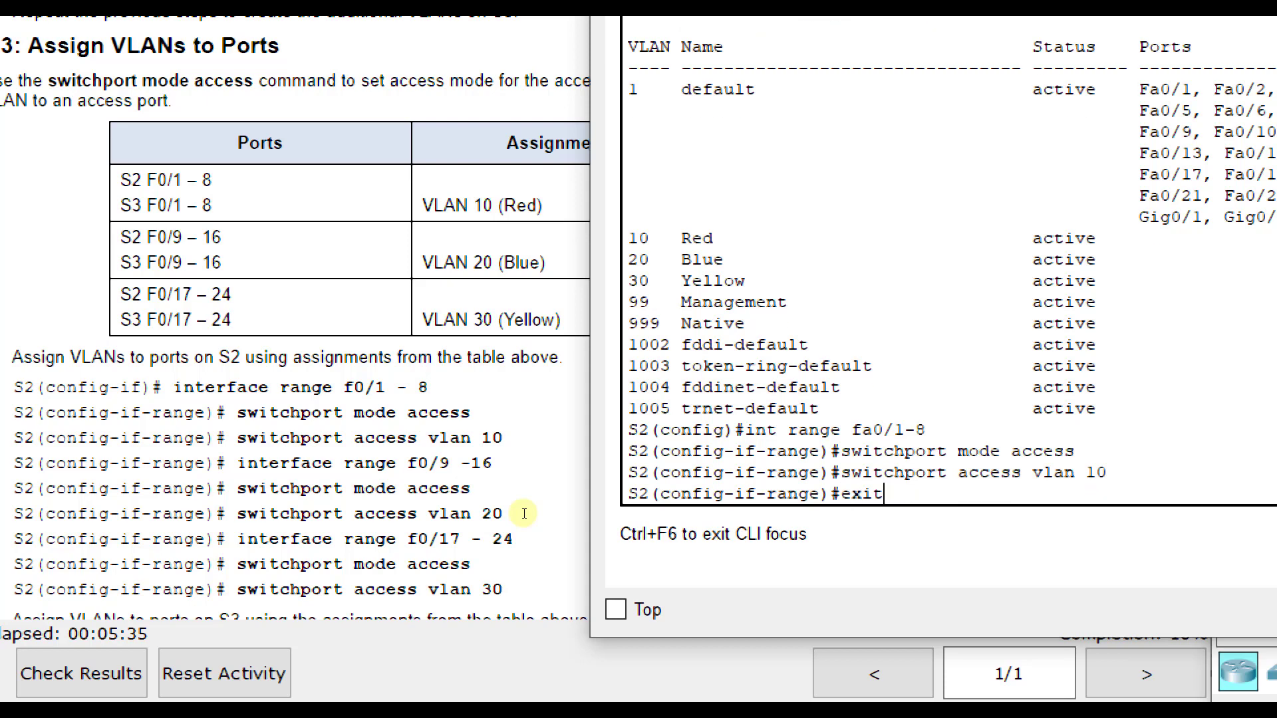
pyautogui.press('Return')
# - Set the interface range fa0/9-16 on S2 to switchport access mode
pyautogui.write('int rang')
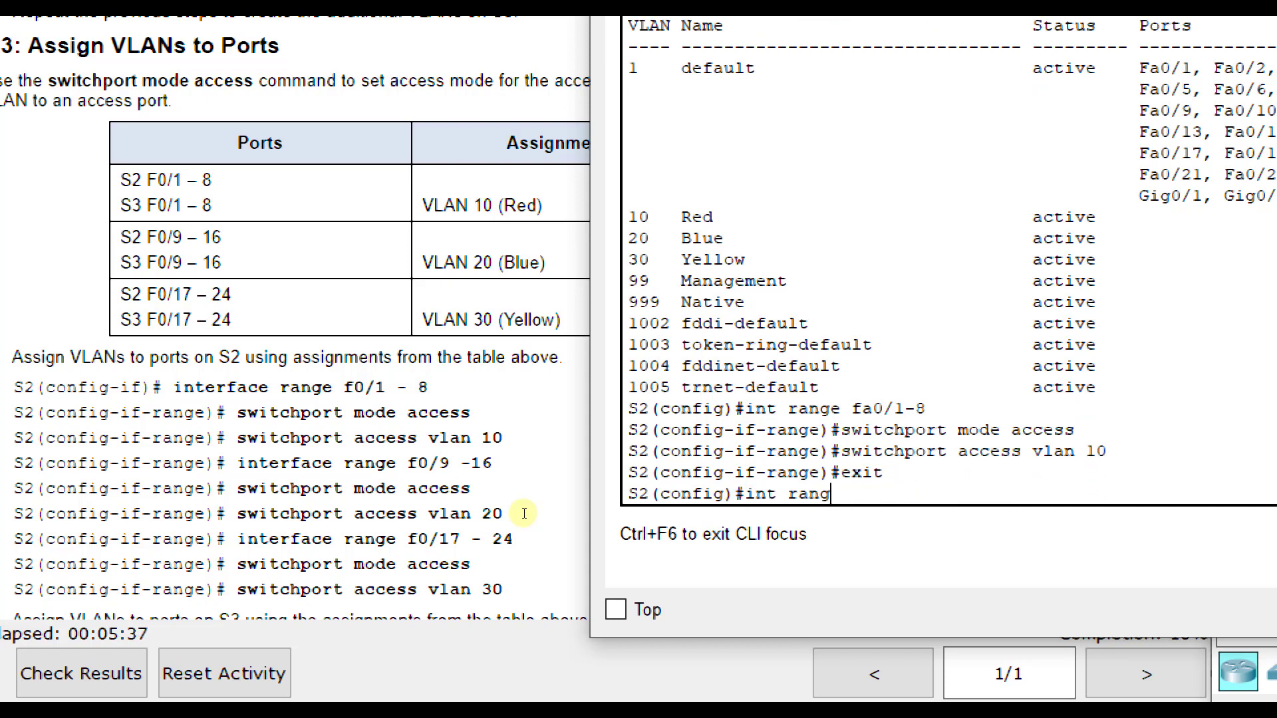
pyautogui.write('e fa0/9-16')
pyautogui.press('Return')
pyautogui.write('swit')
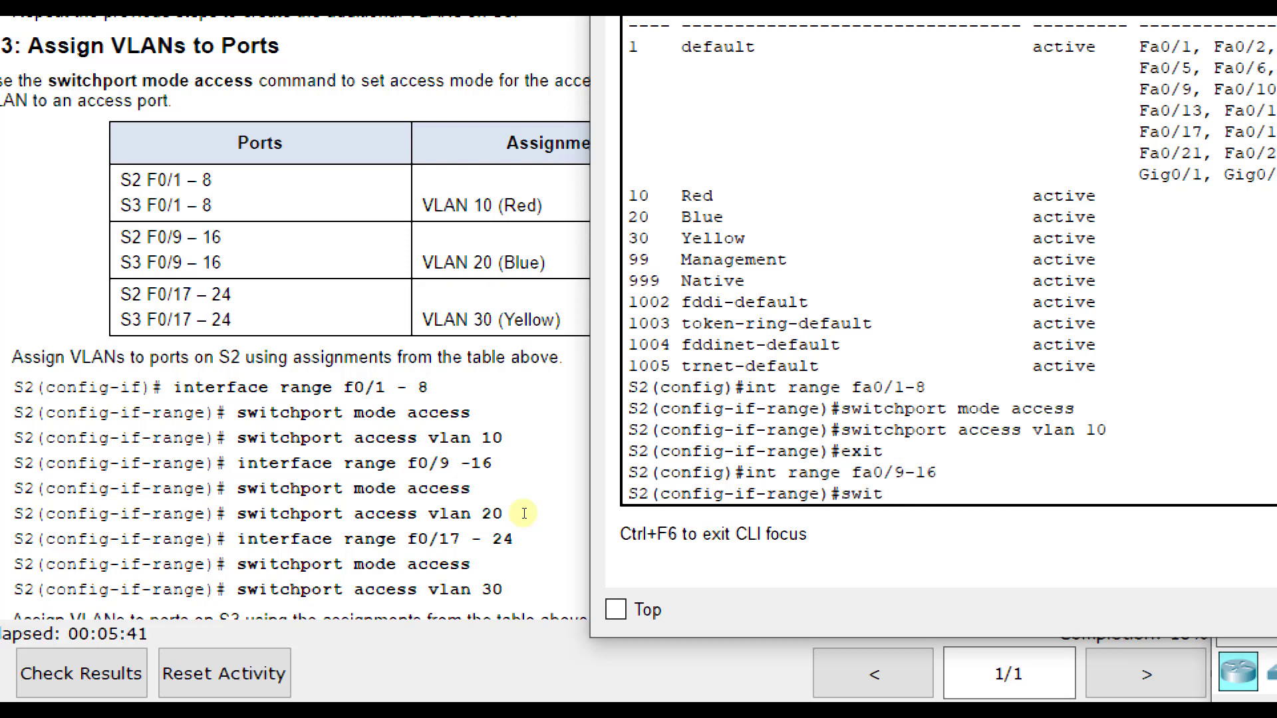
pyautogui.write('chport mode acce')
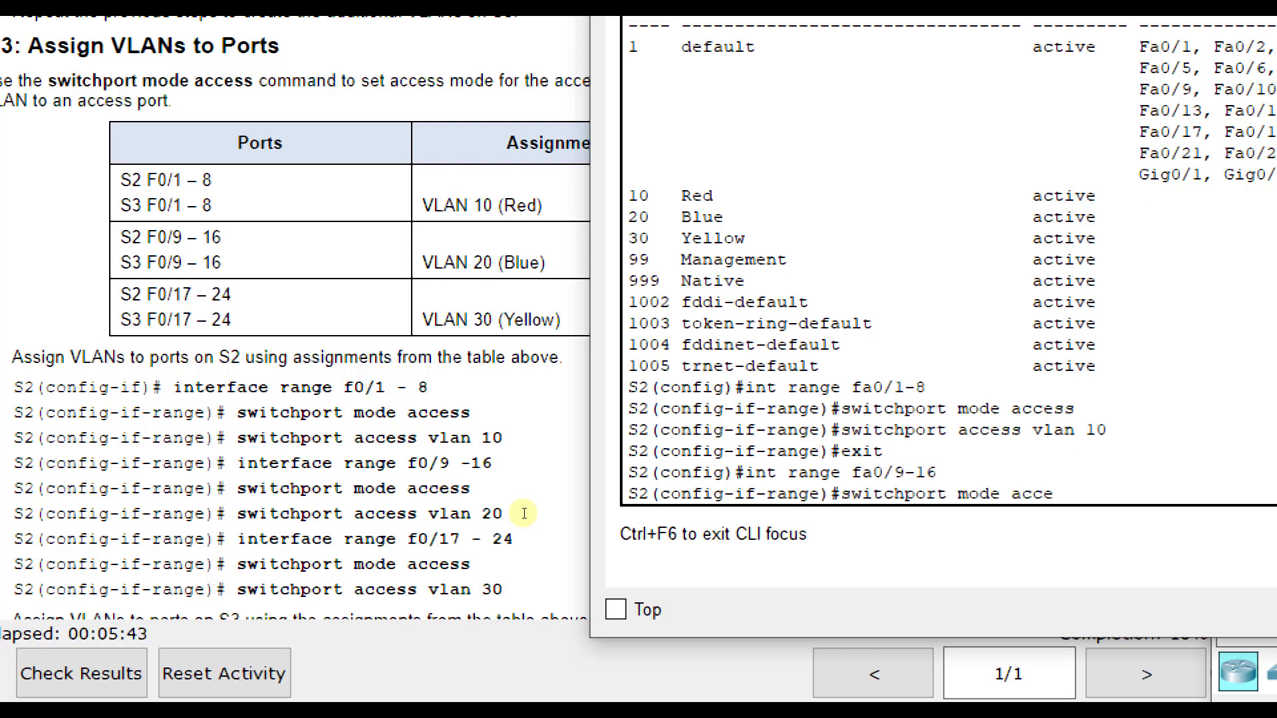
pyautogui.write('ss')
pyautogui.press('Return')
# - Assign the fa0/9-16 range on S2 to access VLAN 20 and return to global configuration mode
pyautogui.write('switchport ac')
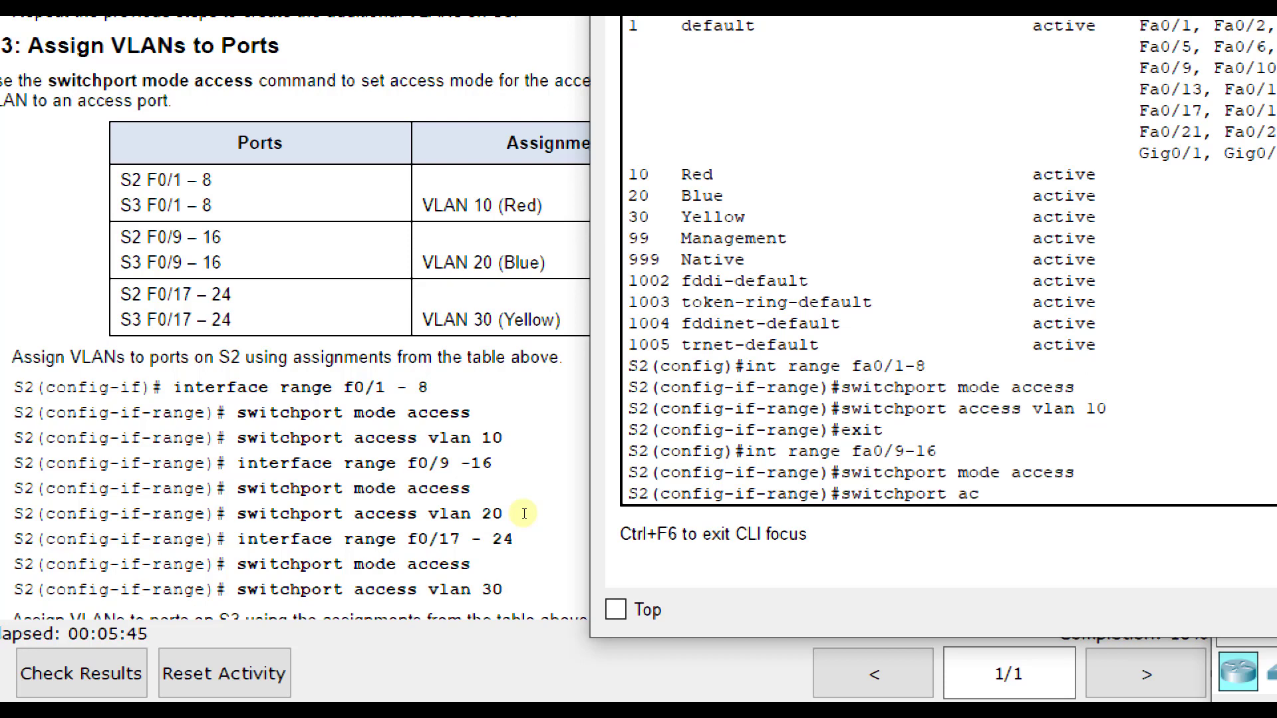
pyautogui.write('cess vlan 20')
pyautogui.press('Return')
pyautogui.write('exit')
pyautogui.press('Return')
# - Set the interface range fa0/17-24 on S2 to switchport access mode
pyautogui.write('int range')
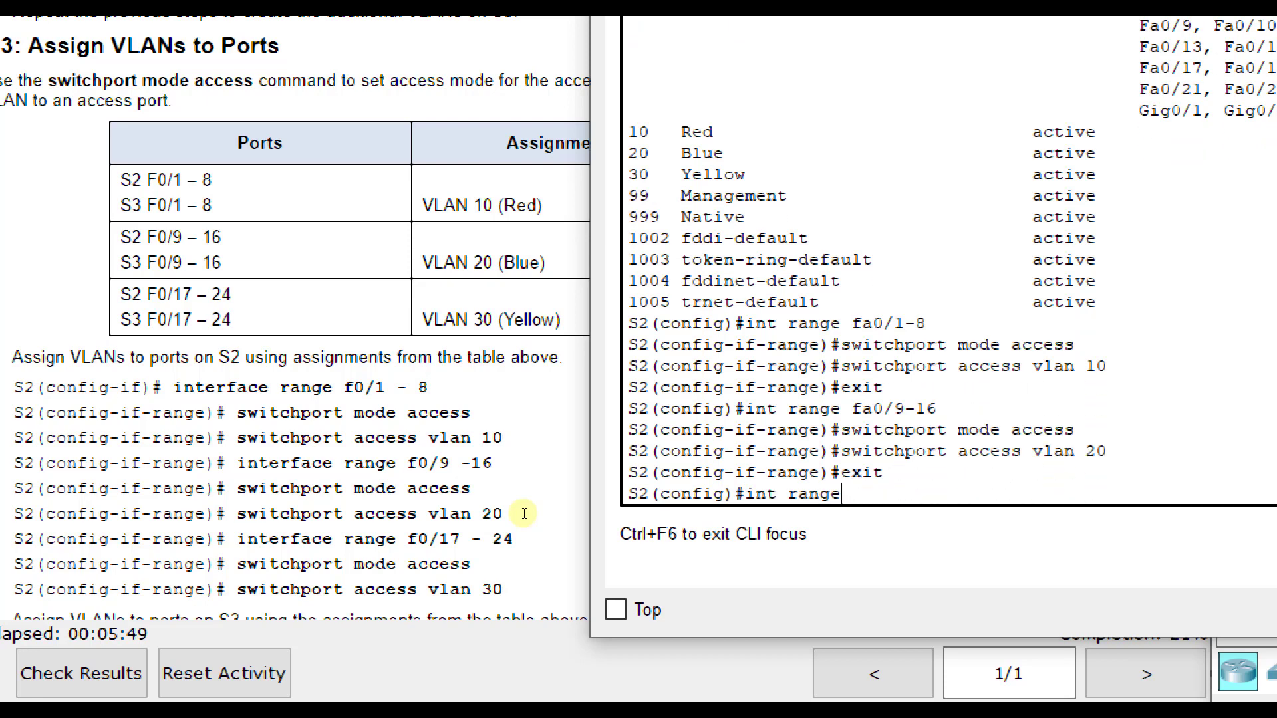
pyautogui.write(' fa0/17-24')
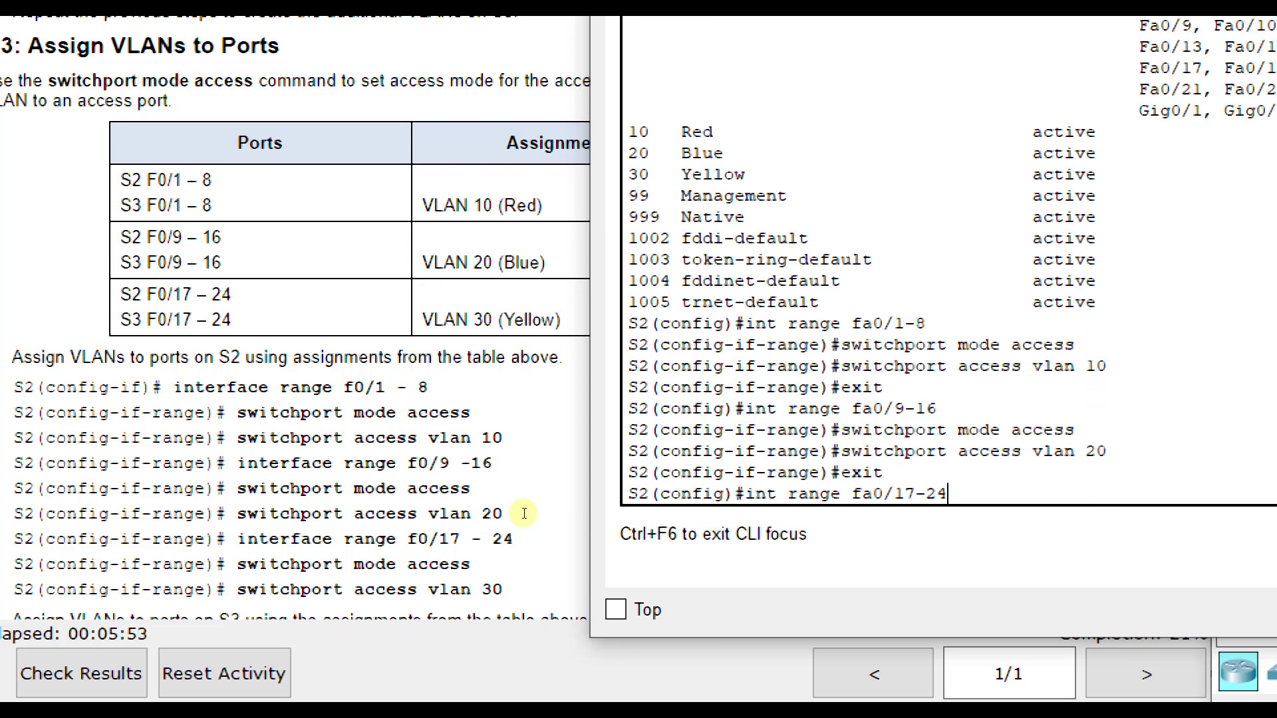
pyautogui.press('Return')
pyautogui.write('switchport ')
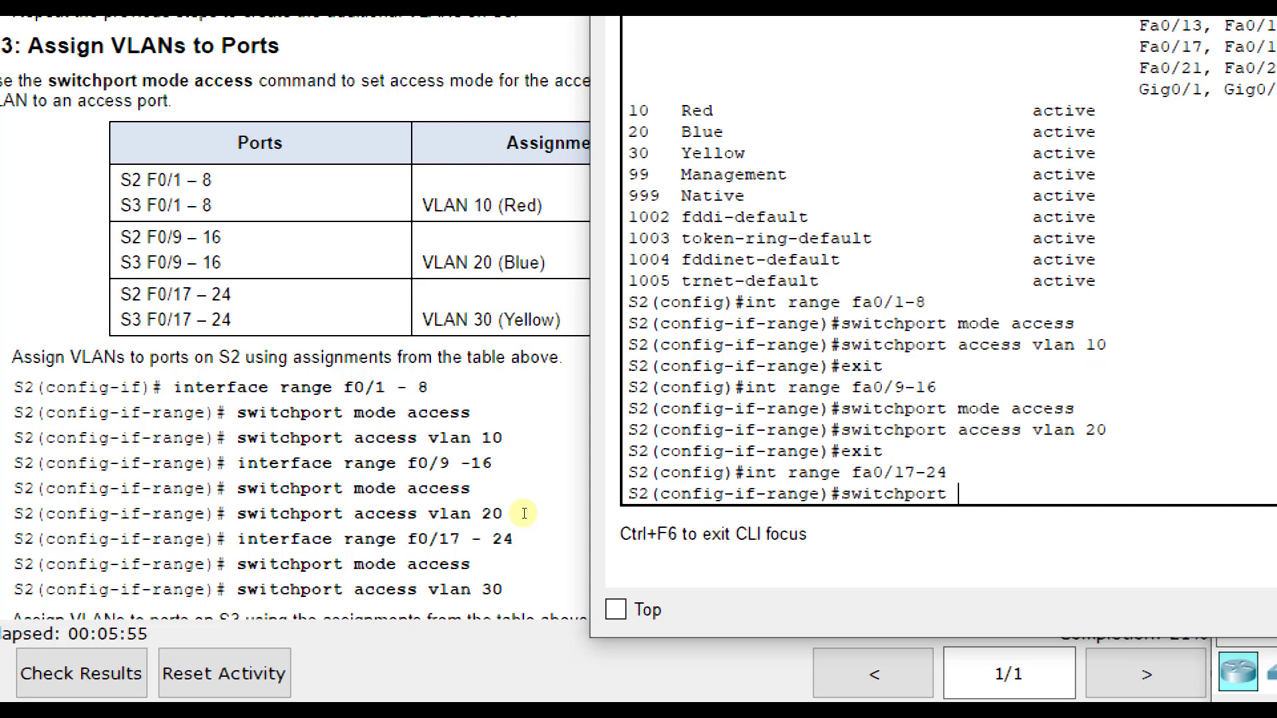
pyautogui.write('mode access')
pyautogui.press('Return')
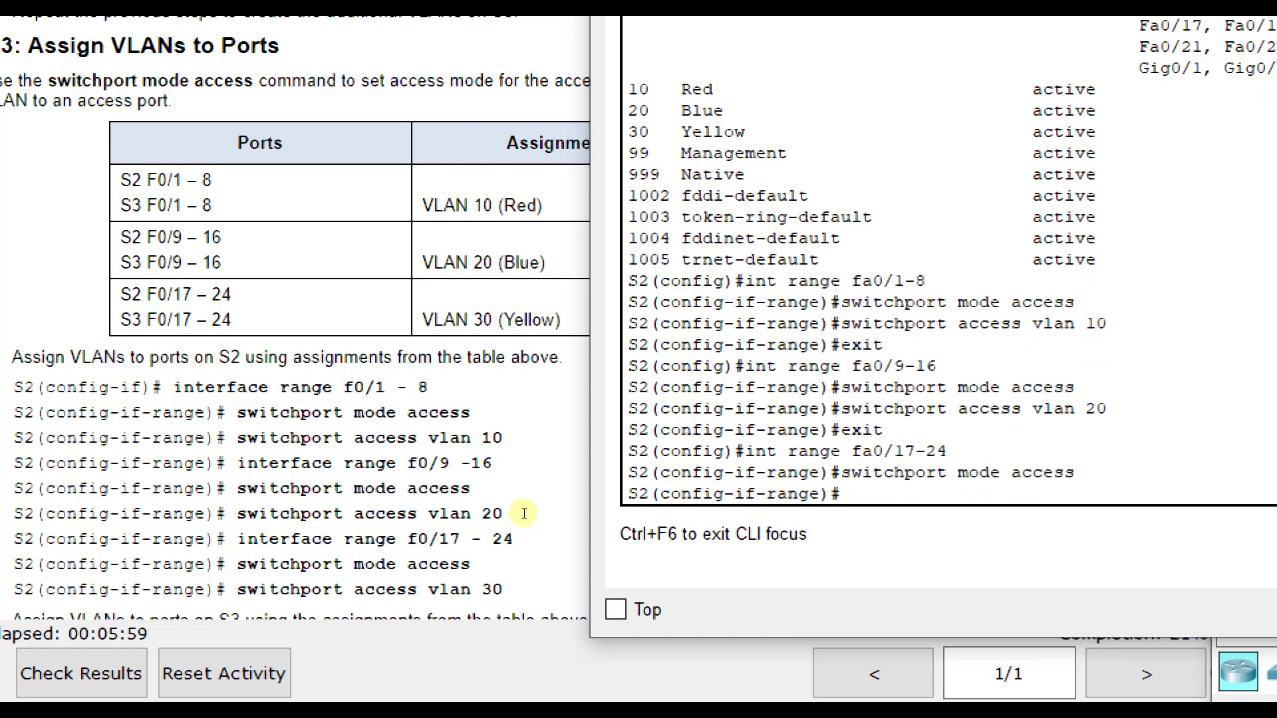
# - Assign the fa0/17-24 range on S2 to access VLAN 30
pyautogui.write('switchport acces')
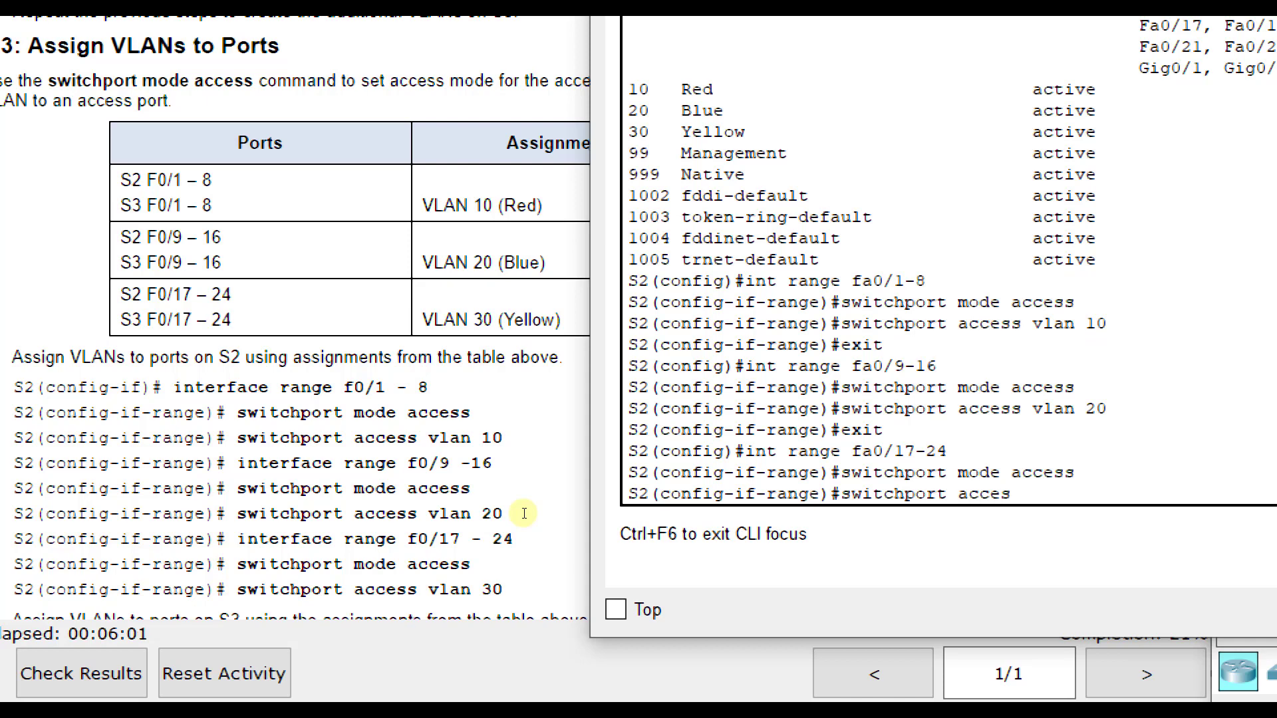
pyautogui.write('s vlan 30')
pyautogui.press('Return')
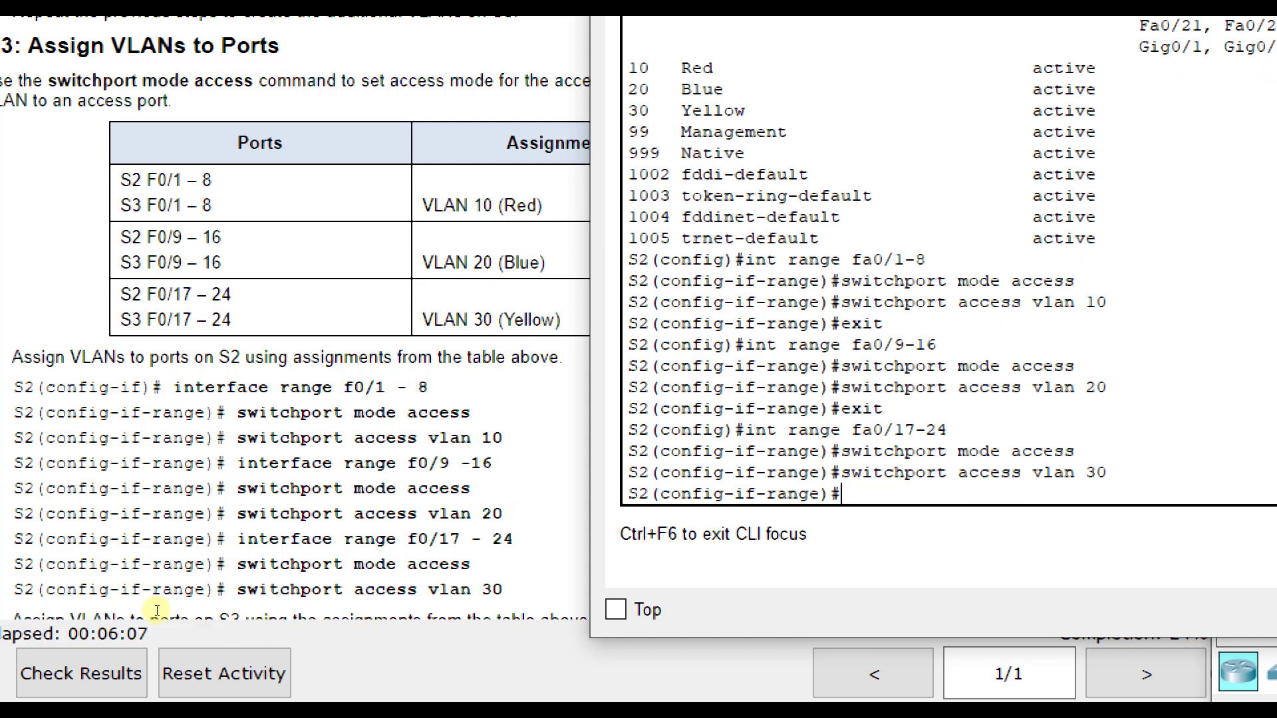
# - Switch to the S3 command line and set the interface range fa0/1-8 to switchport access mode
pyautogui.scroll(-1, 160, 543)
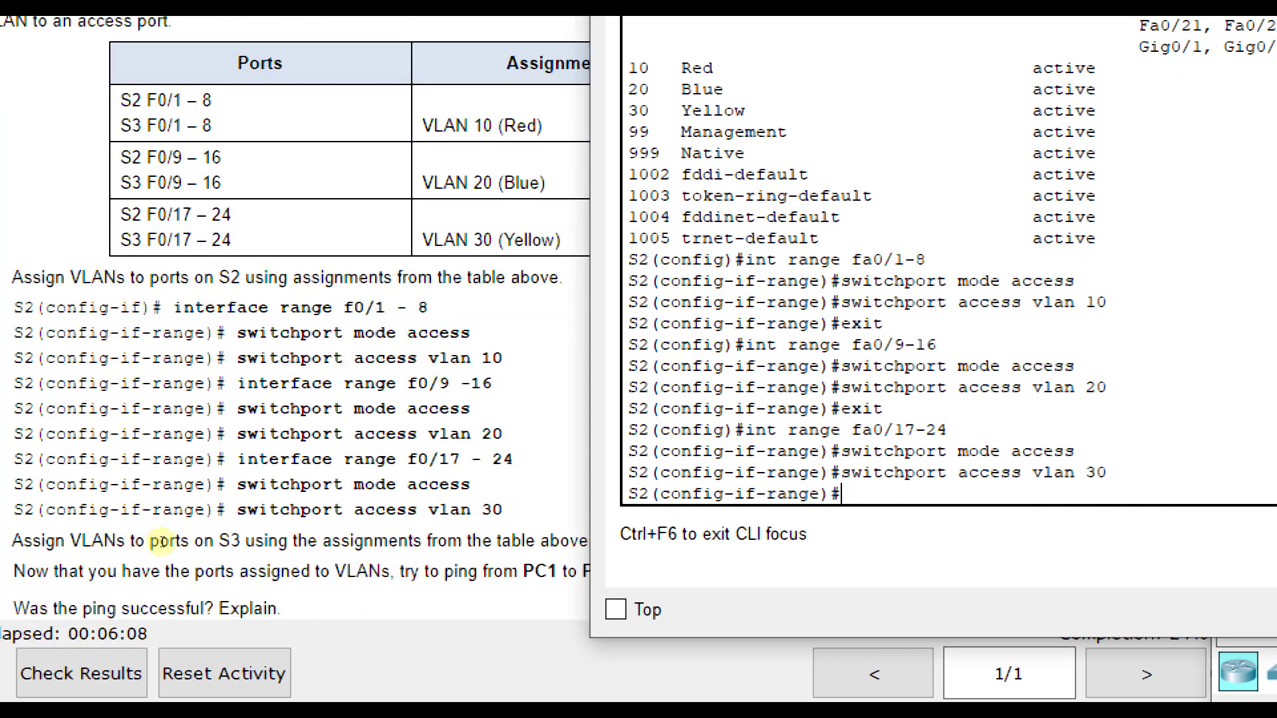
pyautogui.click(184, 515)
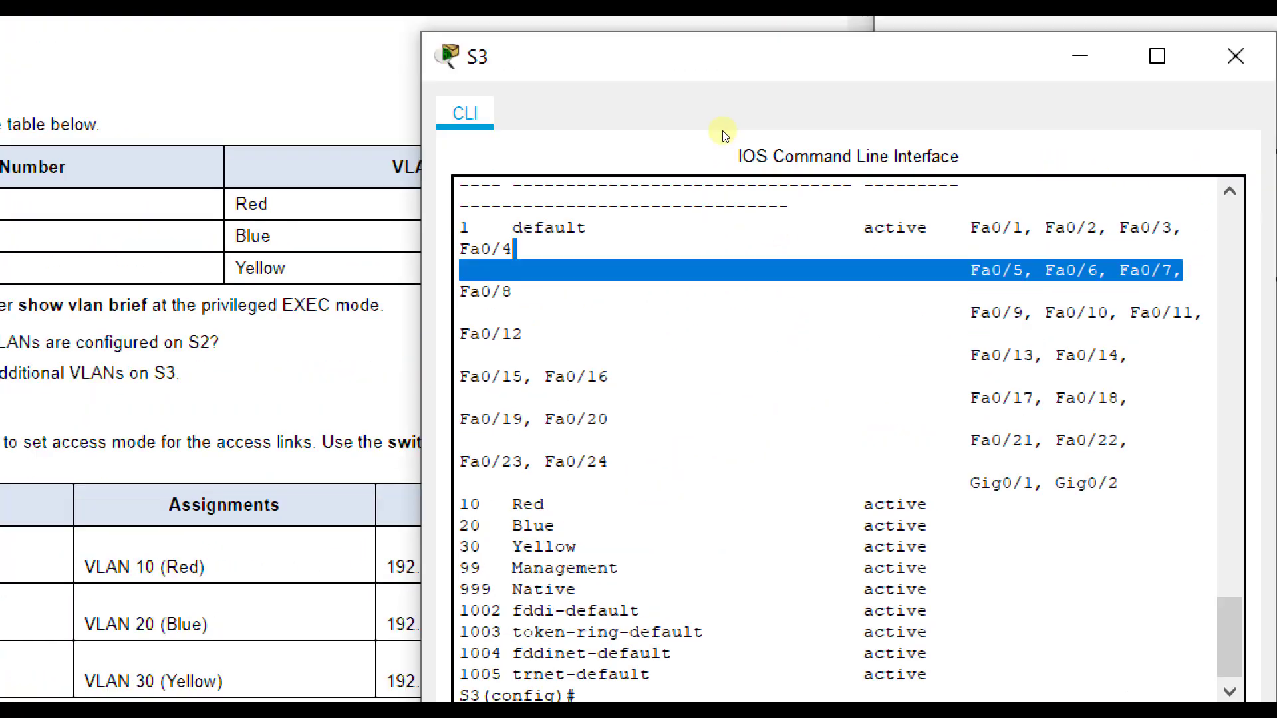
pyautogui.moveTo(734, 110); pyautogui.dragTo(646, 213)
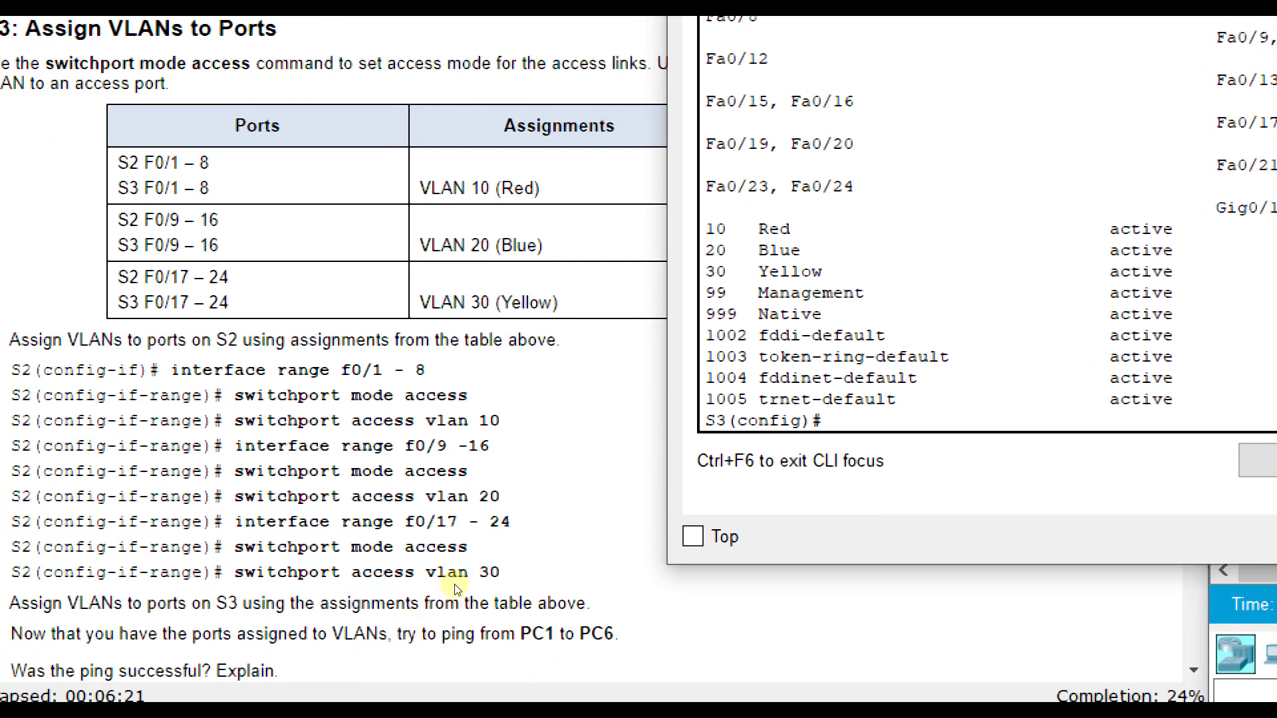
pyautogui.write('int range fa0')
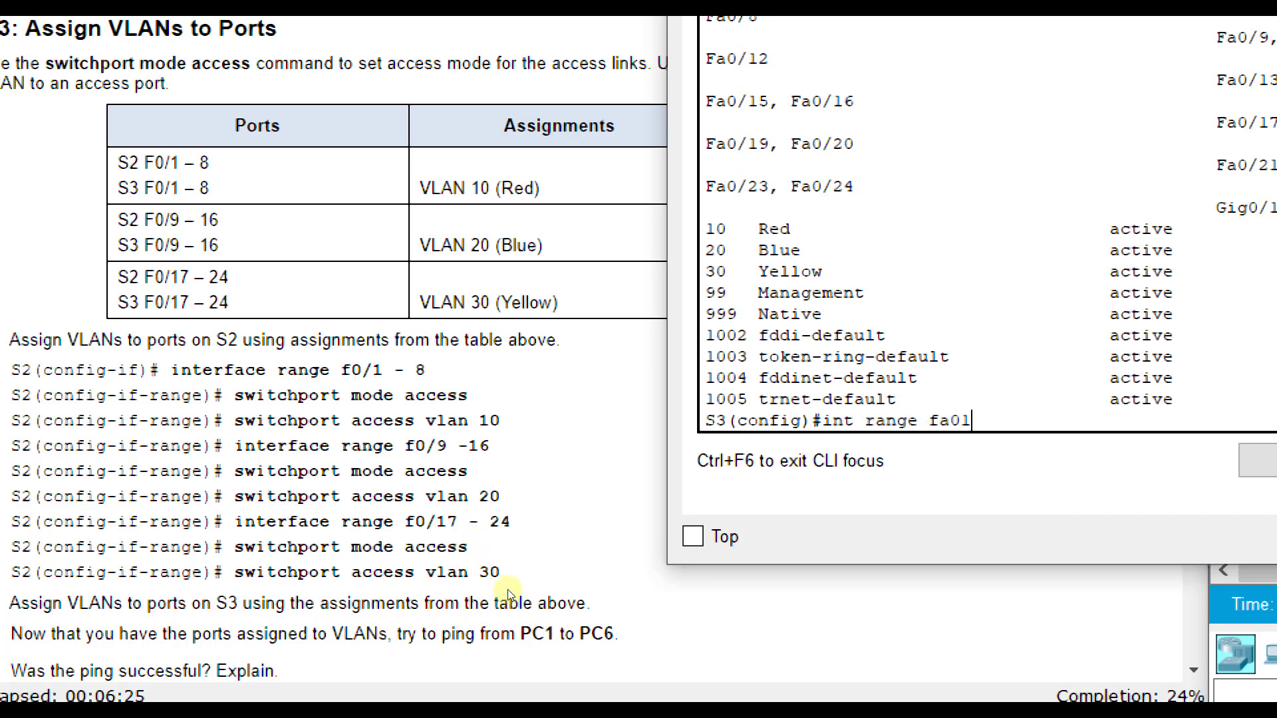
pyautogui.write('/1-8')
pyautogui.press('Return')
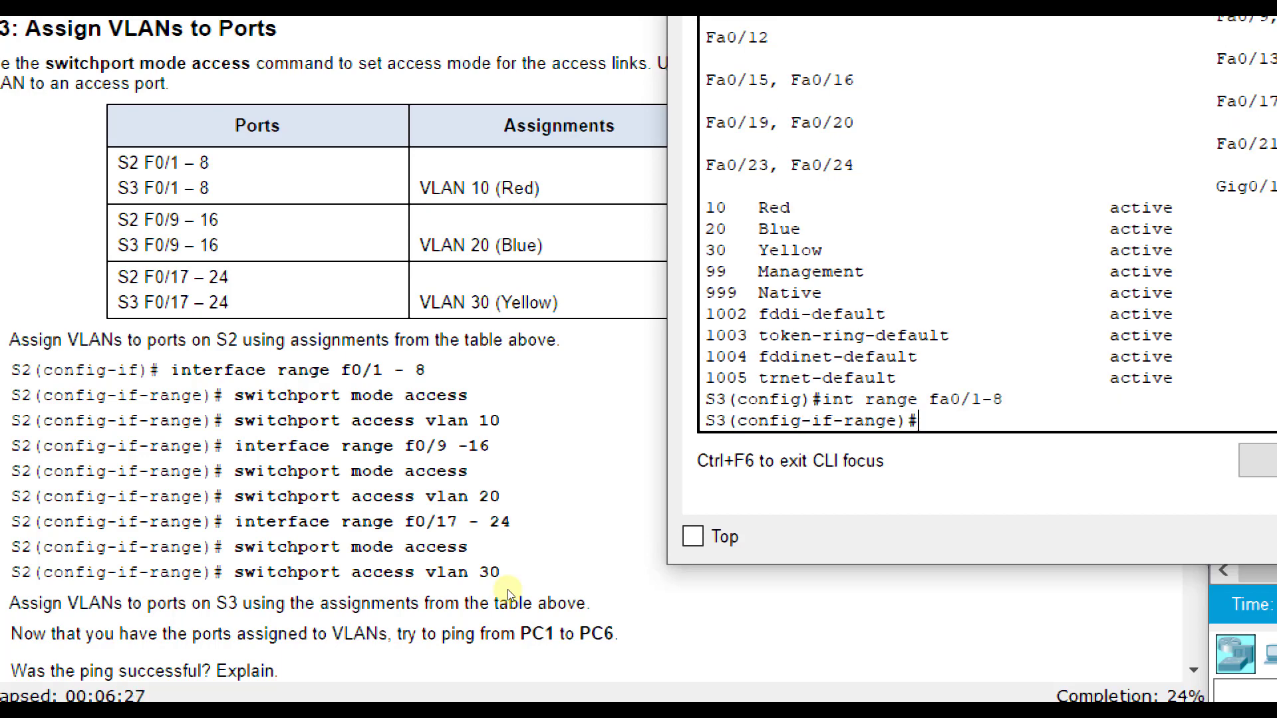
pyautogui.write('switchport m')
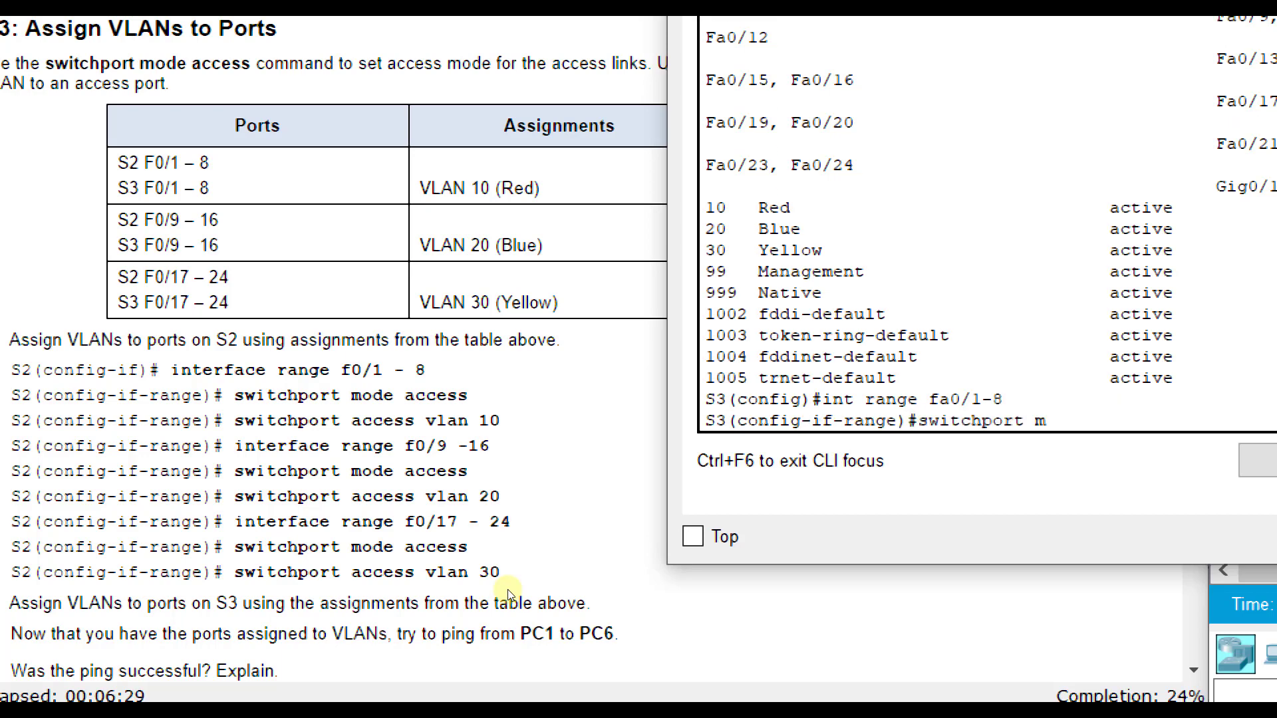
pyautogui.write('ode access')
pyautogui.press('Return')
# - Assign the fa0/1-8 range on S3 to access VLAN 10 and return to global configuration mode
pyautogui.write('swit')
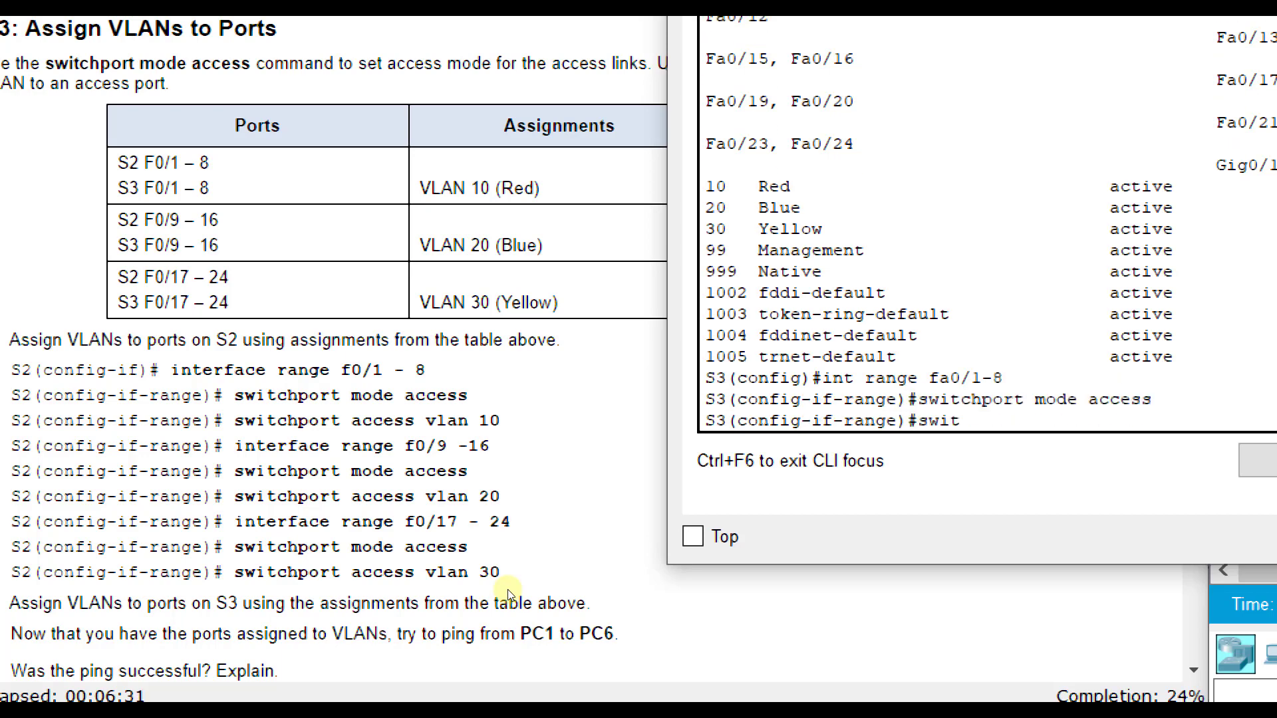
pyautogui.write('chport access vlan')
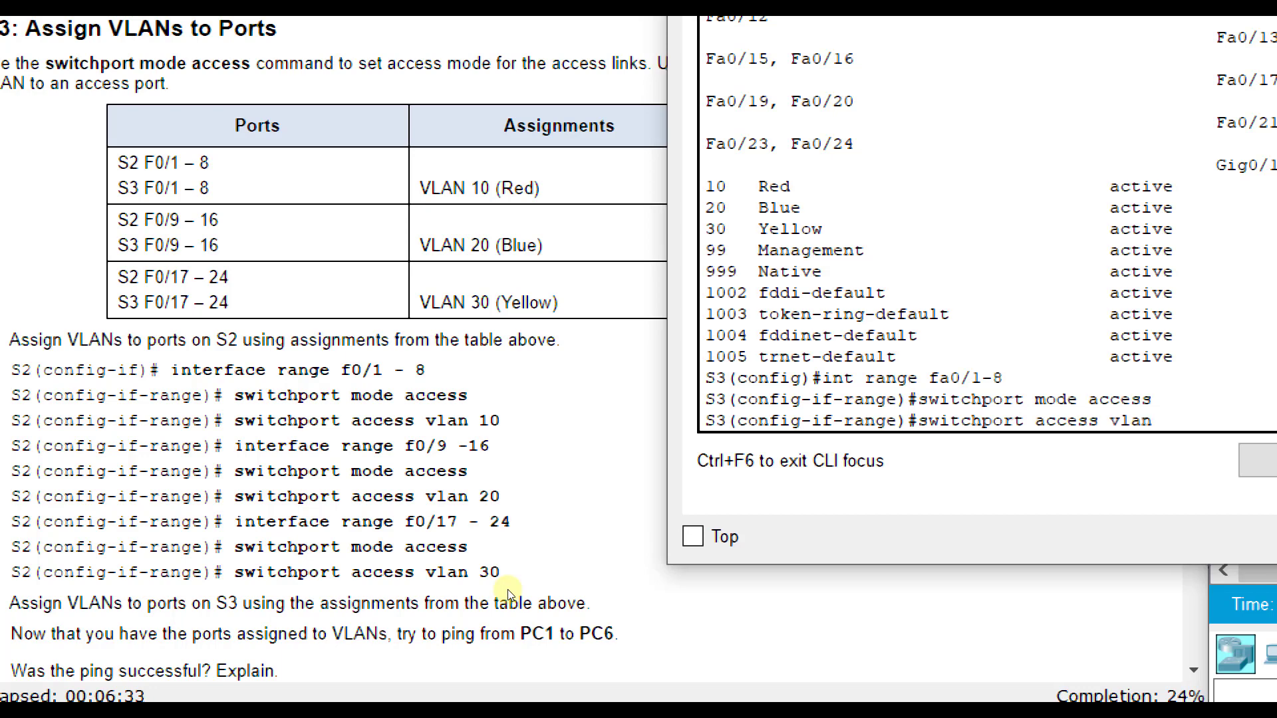
pyautogui.write(' 10')
pyautogui.press('Return')
pyautogui.write('exit')
pyautogui.press('Return')
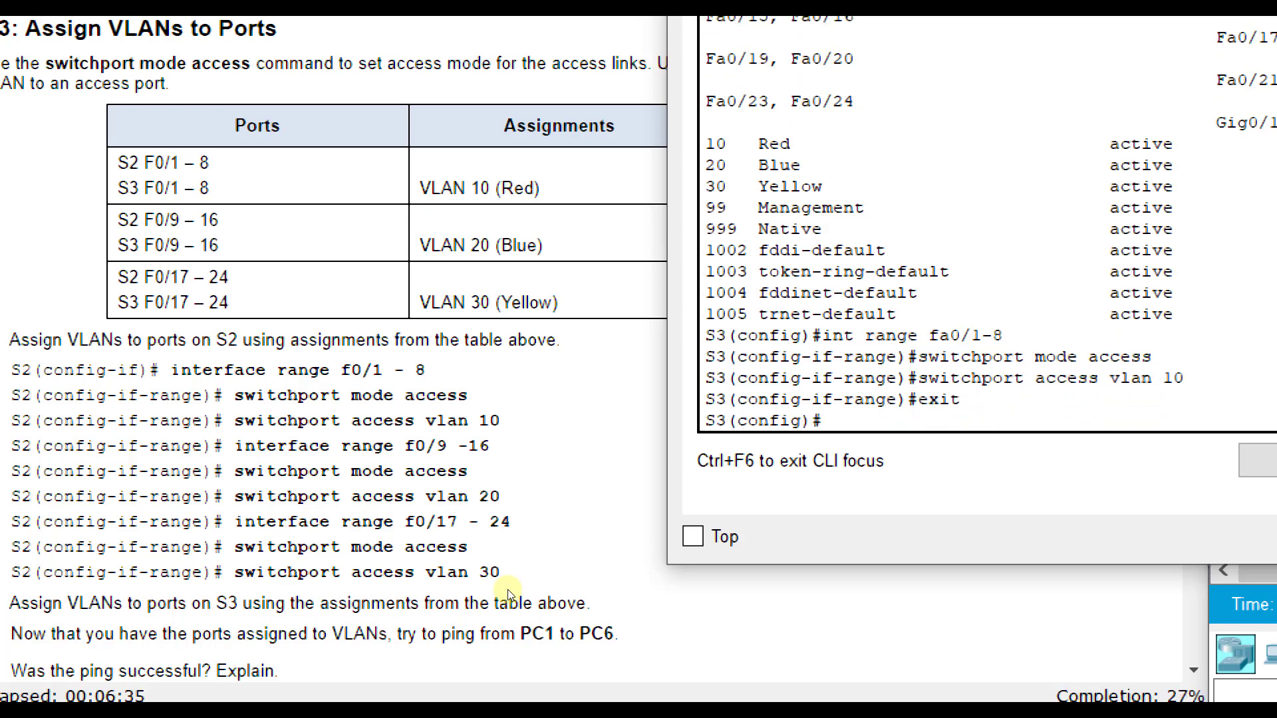
# - Set the interface range fa0/9-16 on S3 to switchport access mode
pyautogui.write('int range fa0/')
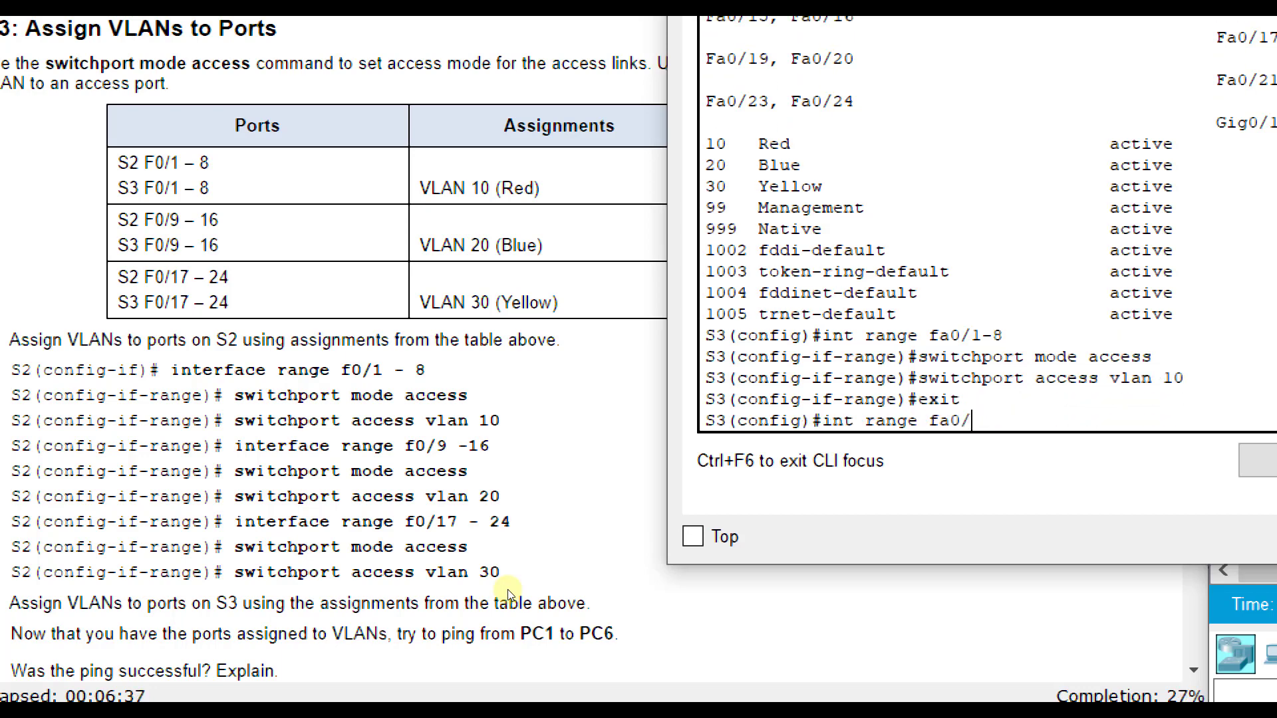
pyautogui.write('9-16')
pyautogui.press('Return')
pyautogui.write('switchport mode access')
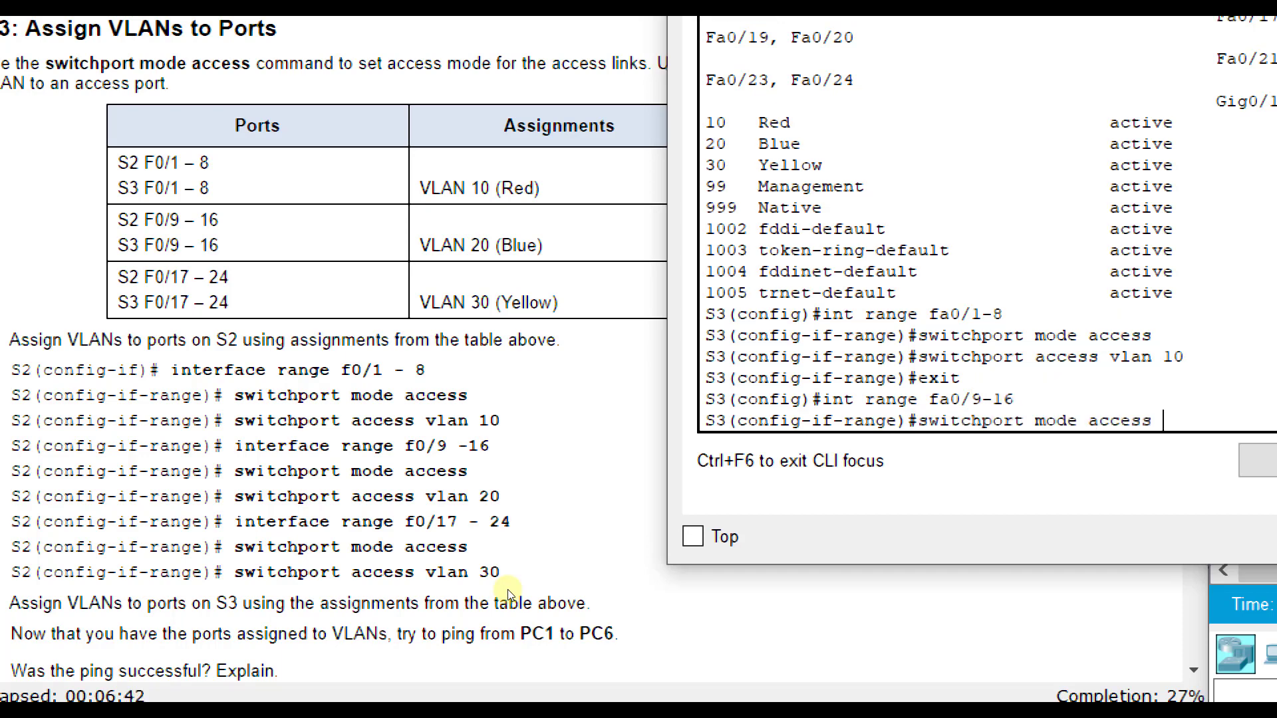
pyautogui.press('Return')
# - Assign the fa0/9-16 range on S3 to access VLAN 20 and return to global configuration mode
pyautogui.write('sw')
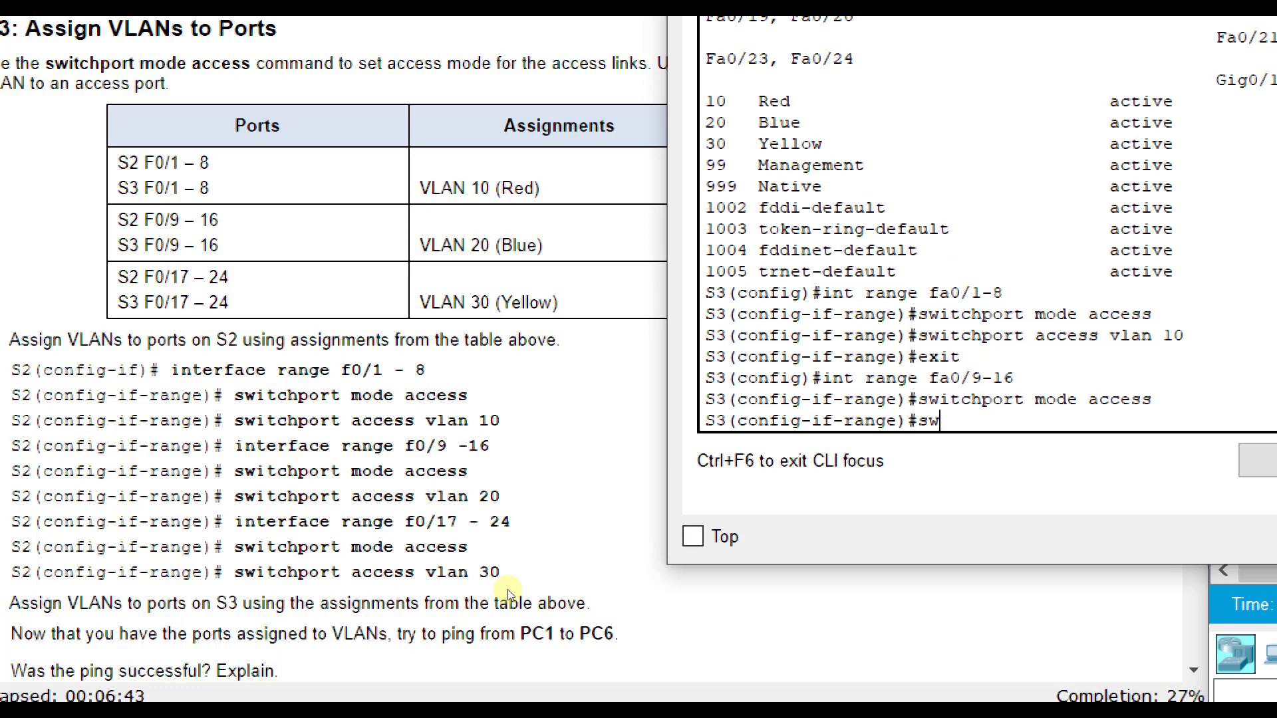
pyautogui.write('itchport access vlan ')
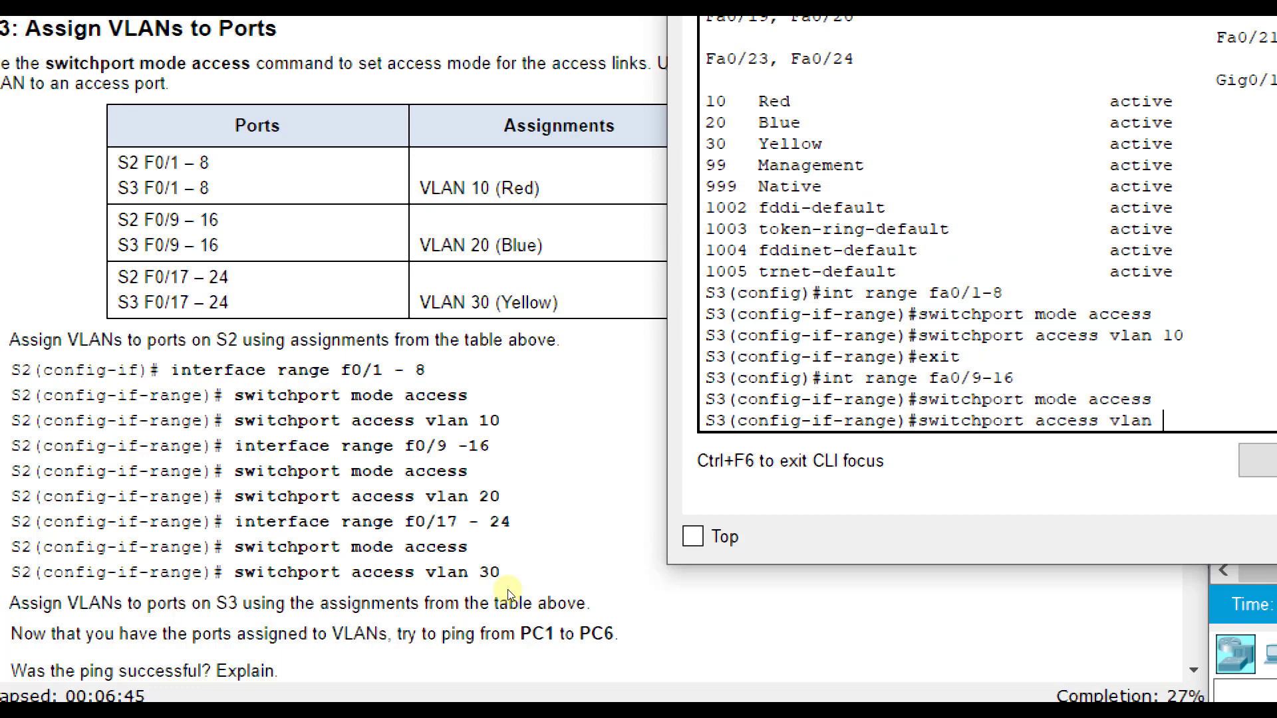
pyautogui.write('20')
pyautogui.press('Return')
pyautogui.write('e)#')
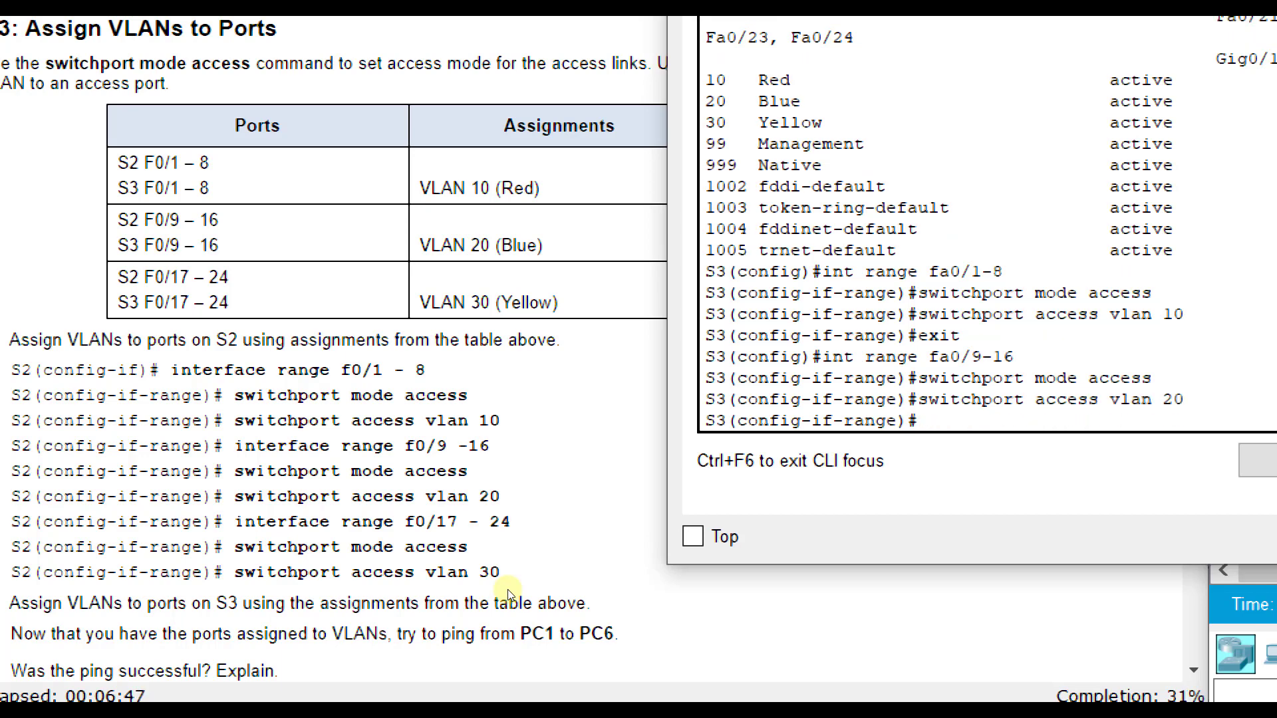
pyautogui.write('exit')
pyautogui.press('Return')
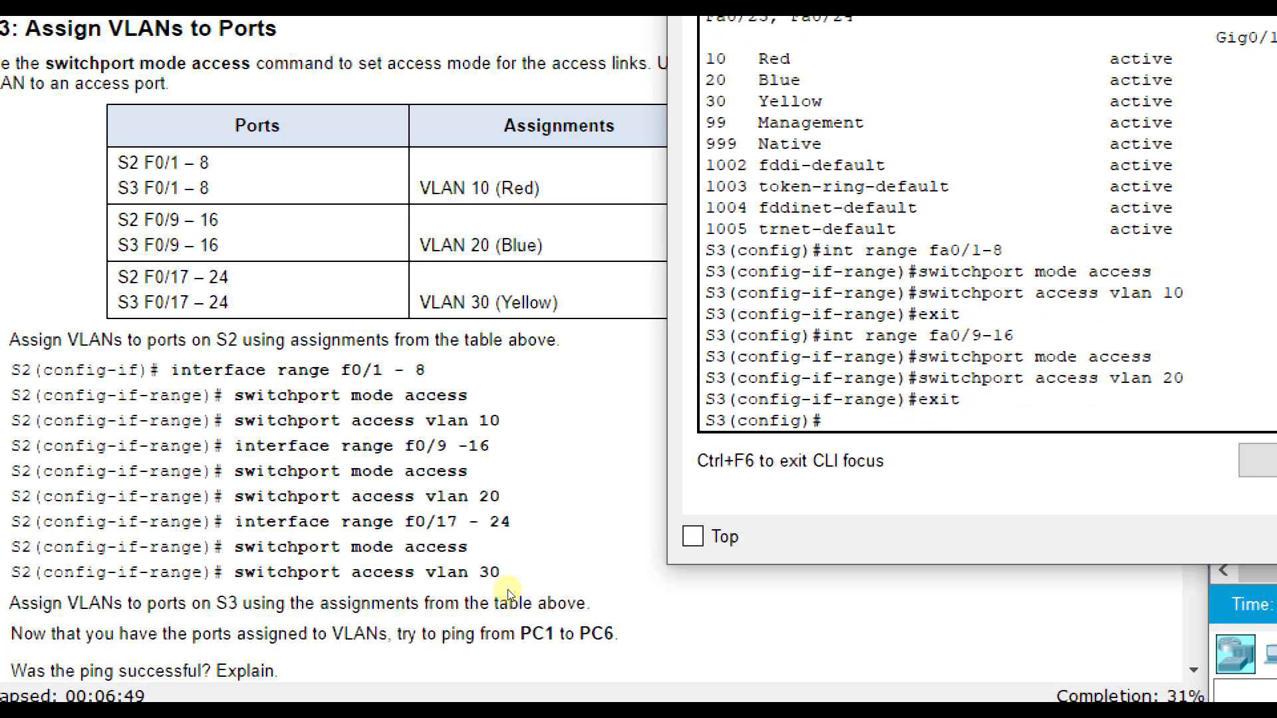
# - Set the interface range fa0/17-24 on S3 to switchport access mode
pyautogui.write('int range fa0/')
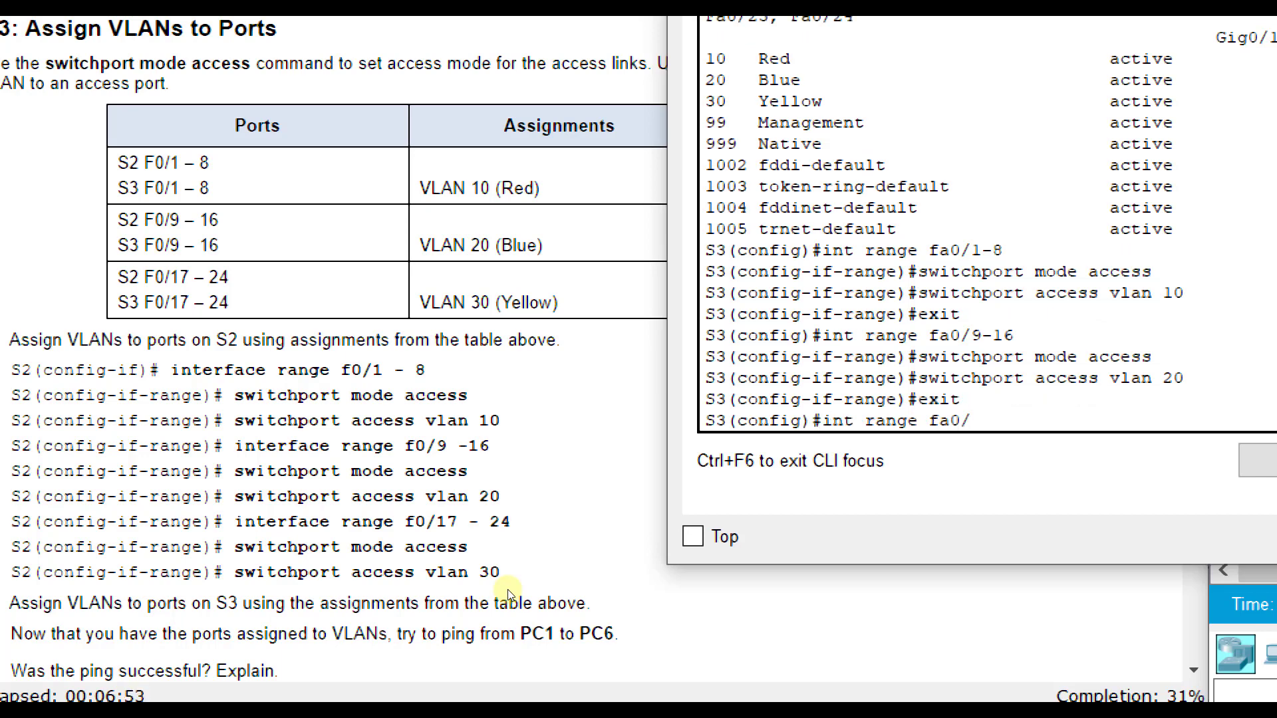
pyautogui.write('17-24')
pyautogui.press('Return')
pyautogui.write('swi')
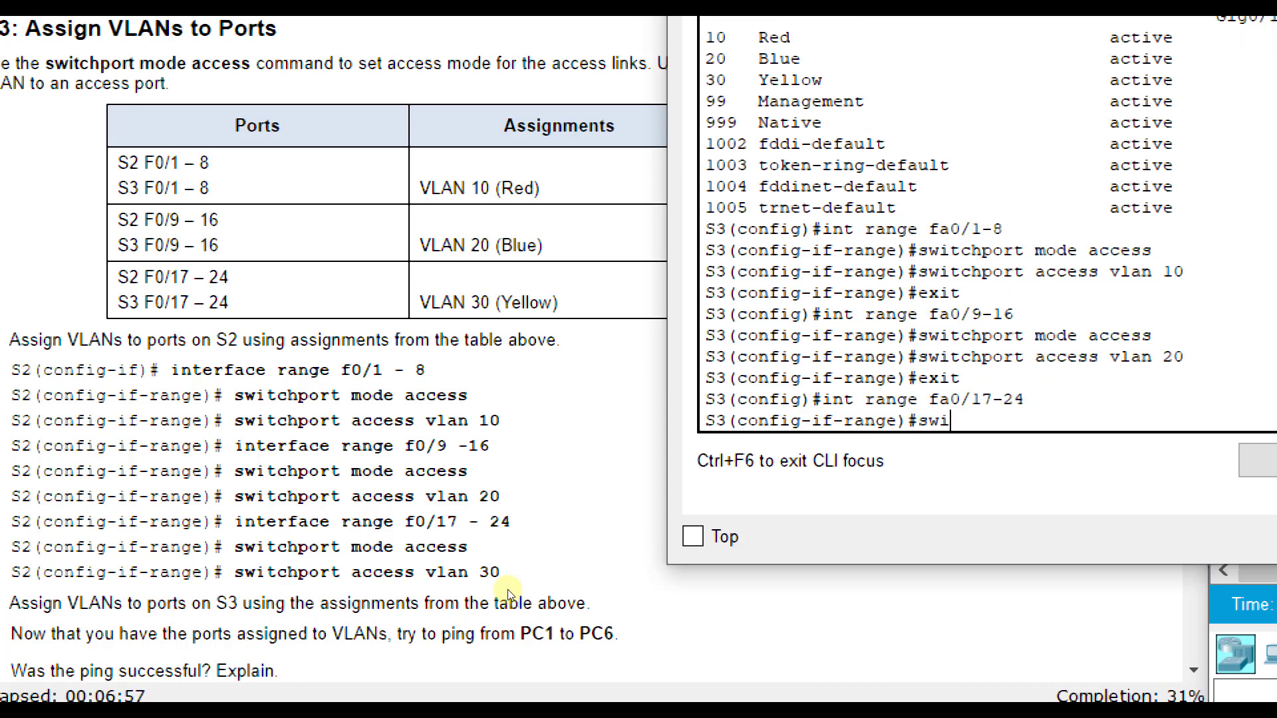
pyautogui.write('tchport mo')
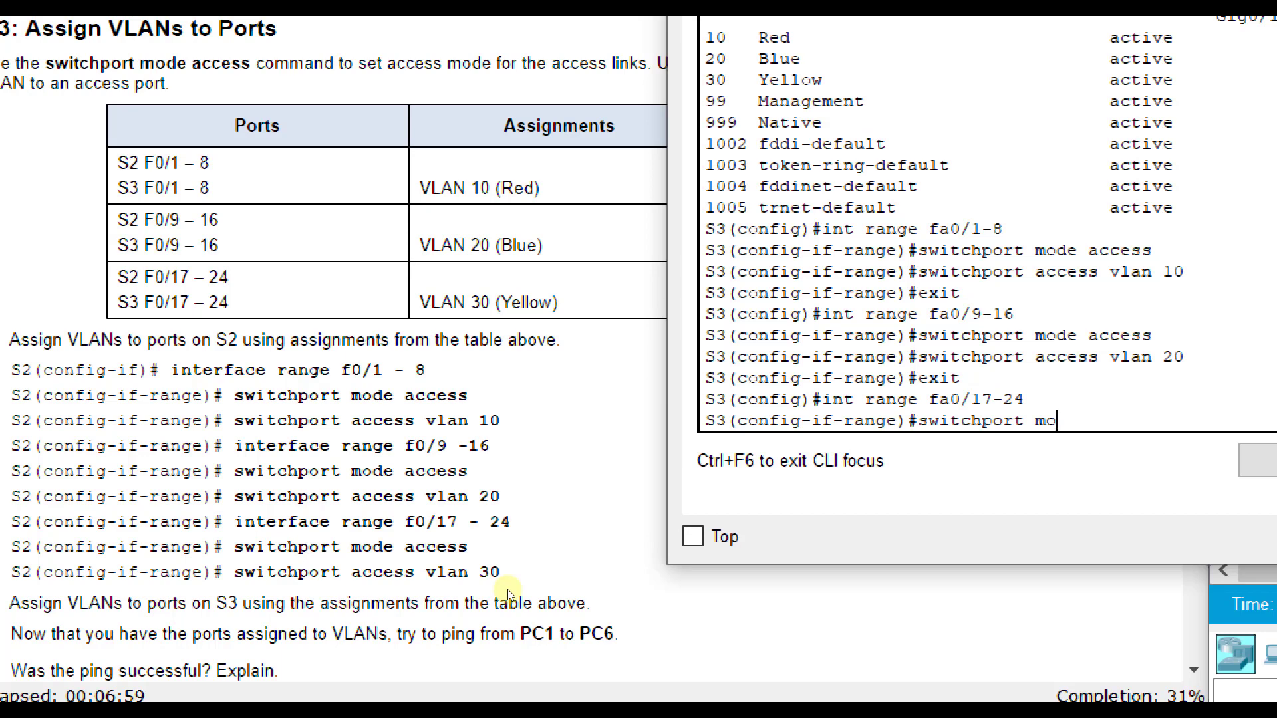
pyautogui.write('de access')
pyautogui.press('Return')
# - Assign the fa0/17-24 range on S3 to access VLAN 30 and return to global configuration mode
pyautogui.write('switch')
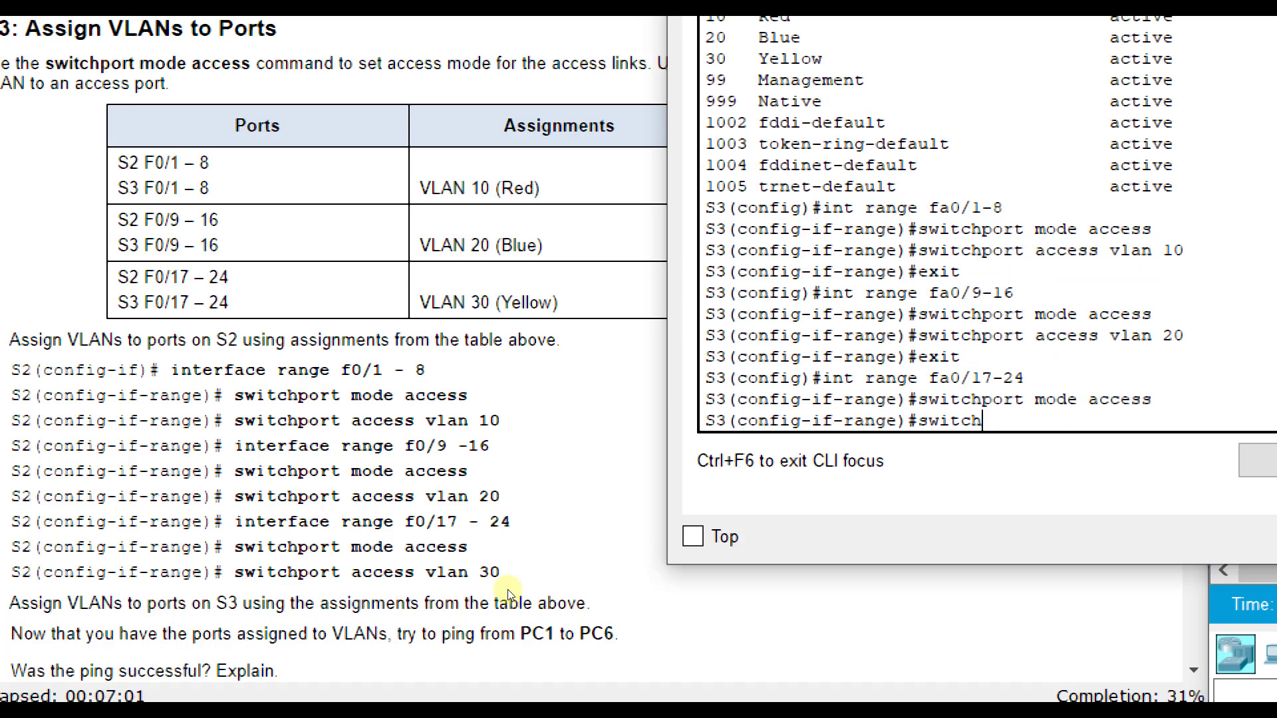
pyautogui.write('port access vlan 30')
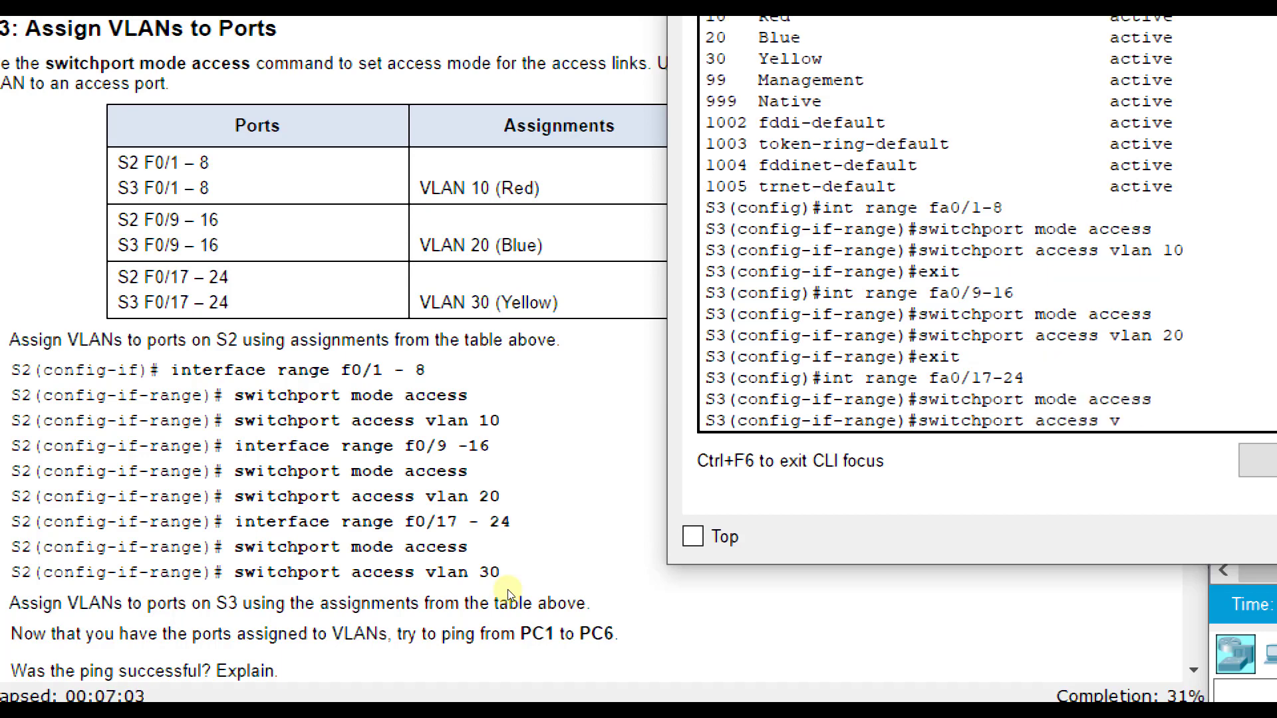
pyautogui.press('Return')
pyautogui.write('exit')
pyautogui.press('Return')
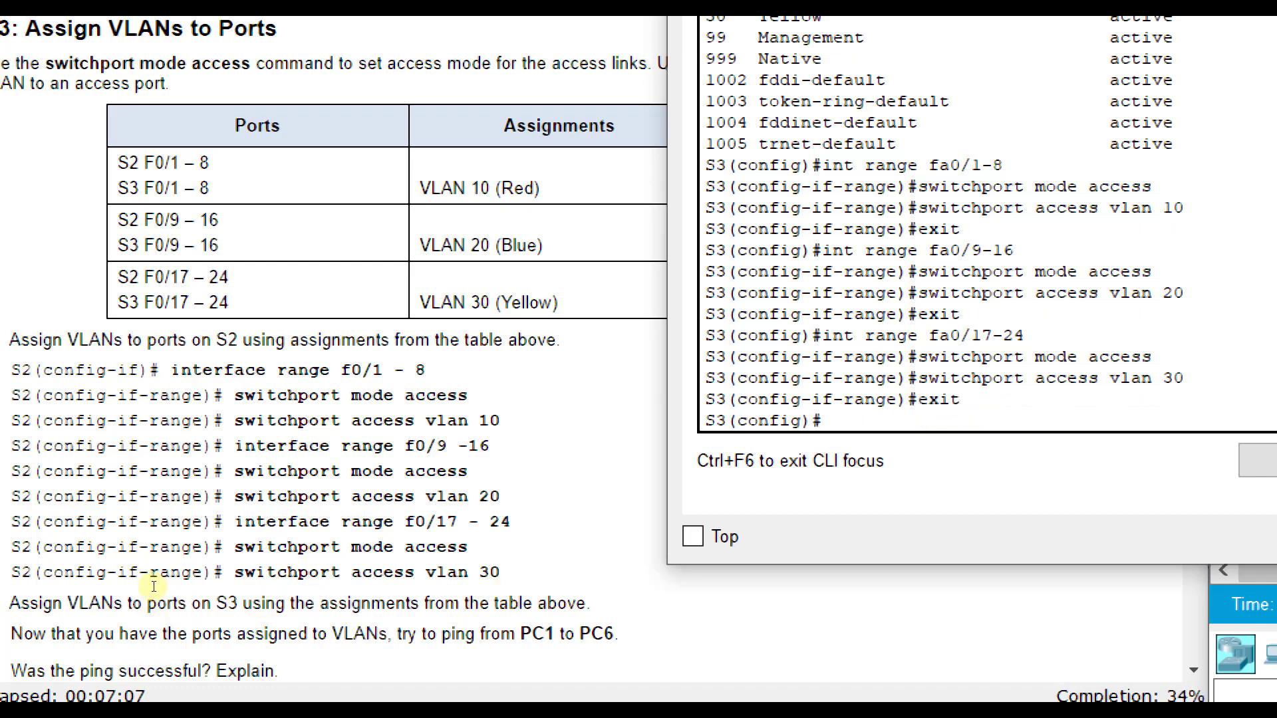
# - Open the CLI of switch S2 and leave interface range configuration for global configuration mode
pyautogui.scroll(-6, 160, 572)
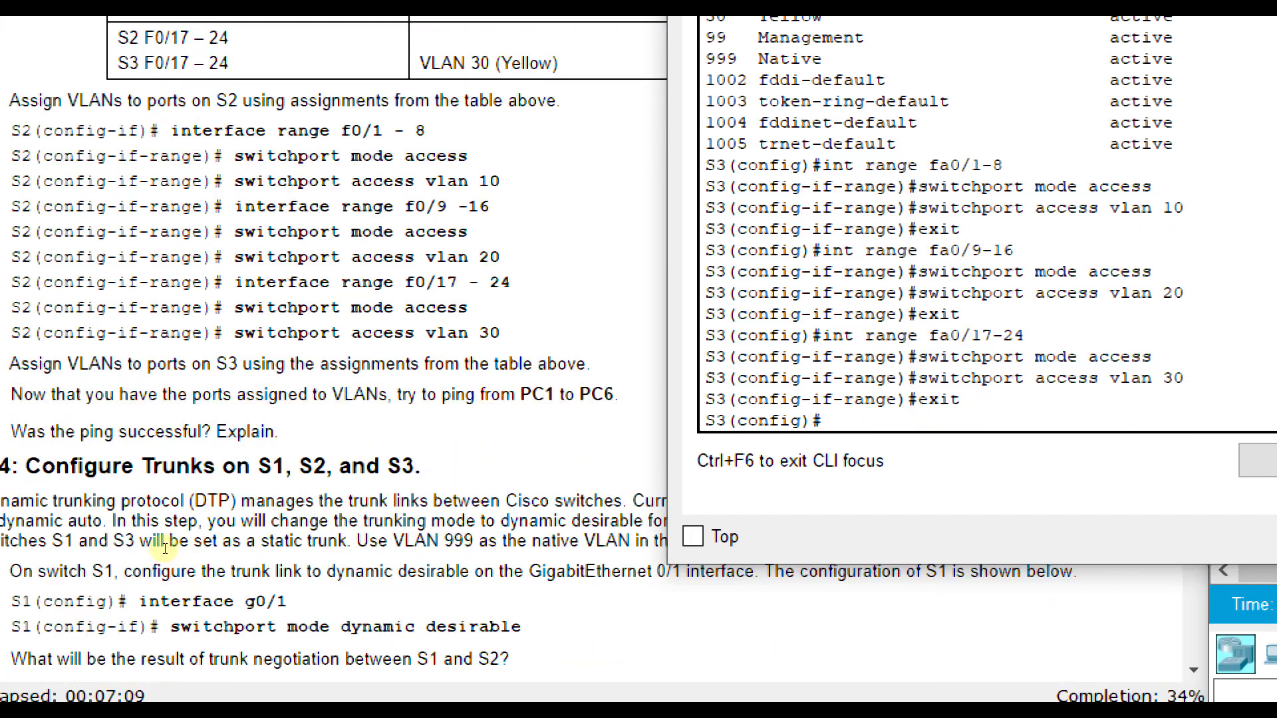
pyautogui.scroll(-1, 167, 537)
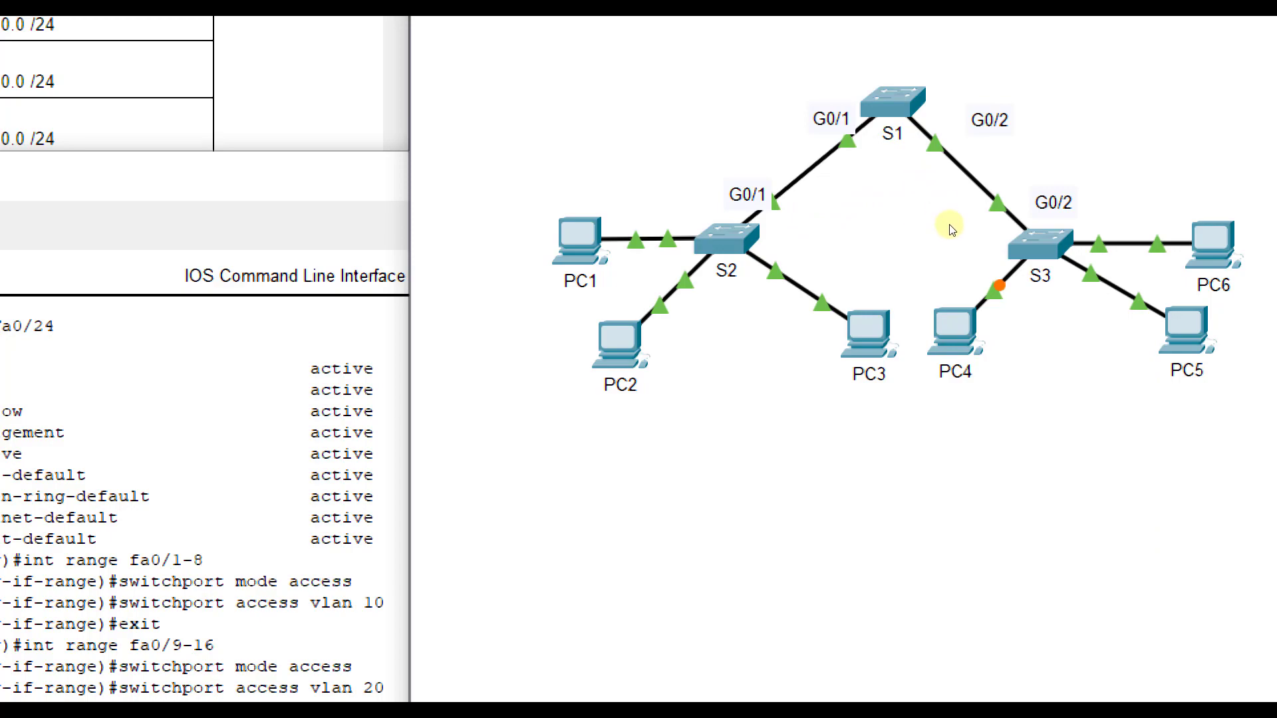
pyautogui.click(726, 238)
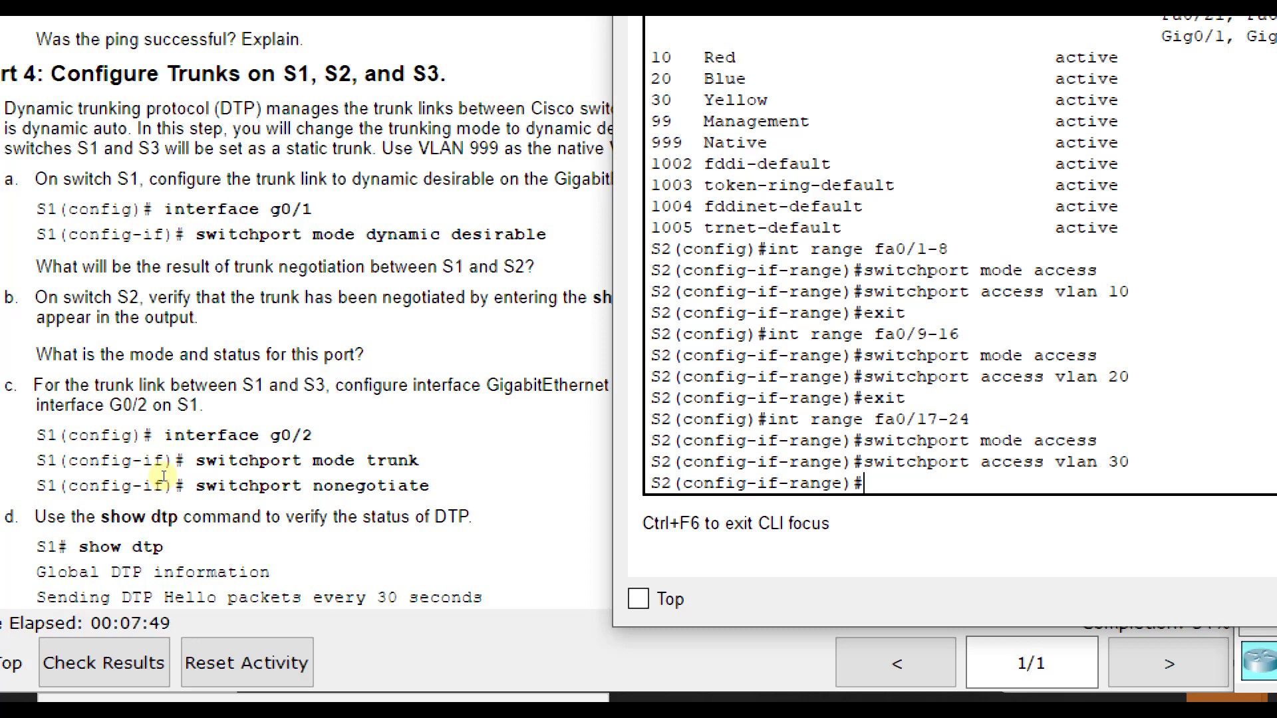
pyautogui.write('xit')
pyautogui.press('Return')
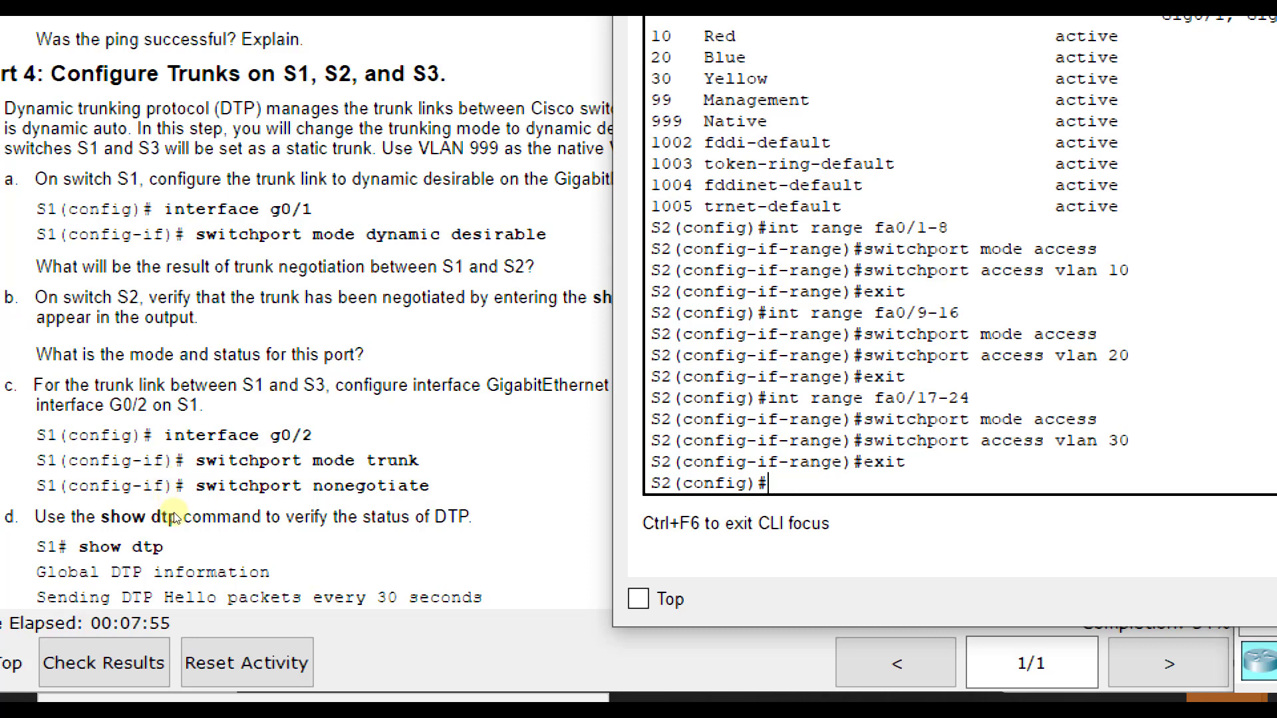
pyautogui.write('int g0/1')
pyautogui.press('BackSpace')
pyautogui.press('BackSpace')
pyautogui.press('BackSpace')
pyautogui.press('BackSpace')
pyautogui.press('BackSpace')
pyautogui.press('BackSpace')
pyautogui.press('BackSpace')
pyautogui.press('BackSpace')
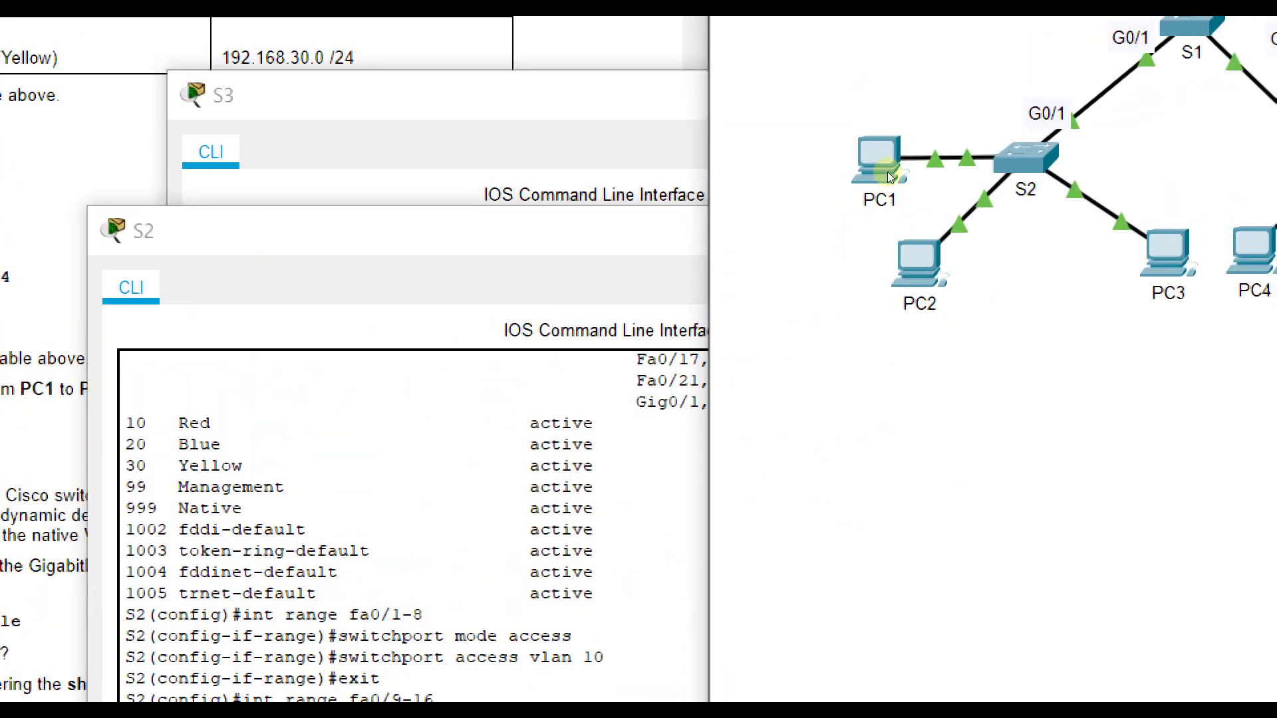
# - Open the CLI of switch S1 and enter privileged EXEC mode and global configuration mode
pyautogui.click(1188, 48)
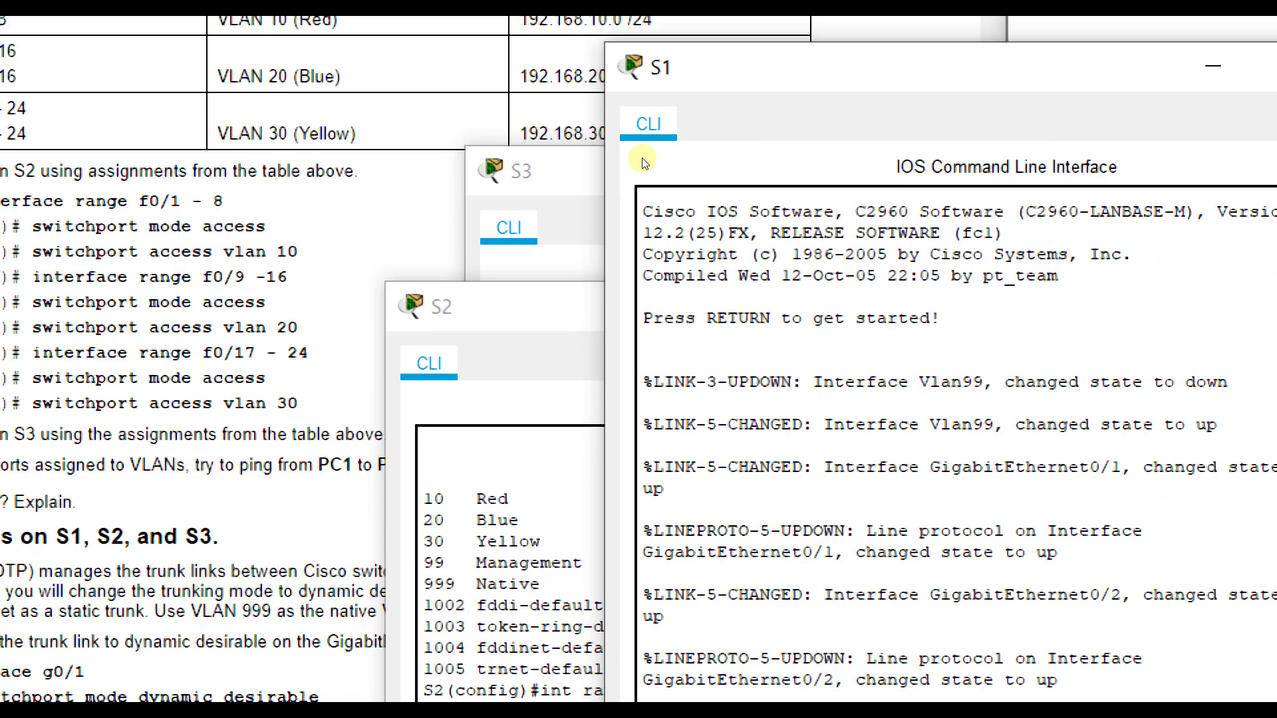
pyautogui.moveTo(715, 69); pyautogui.dragTo(506, 230)
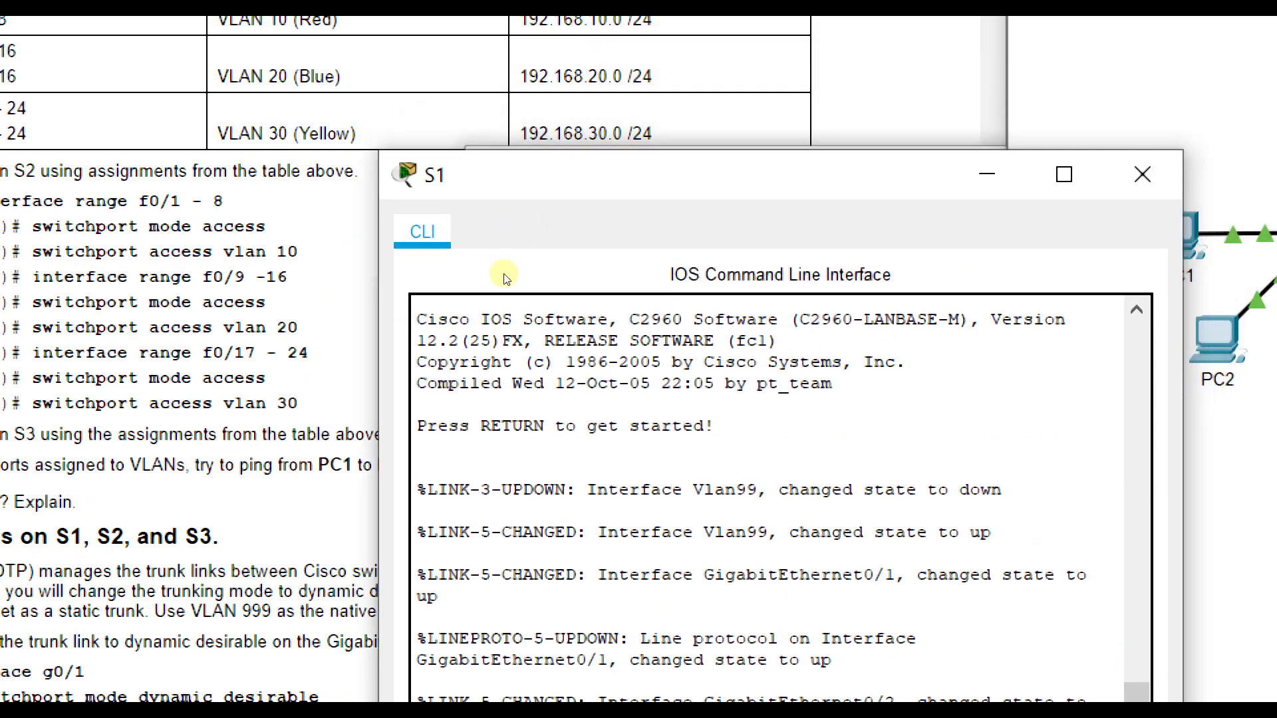
pyautogui.press('Return')
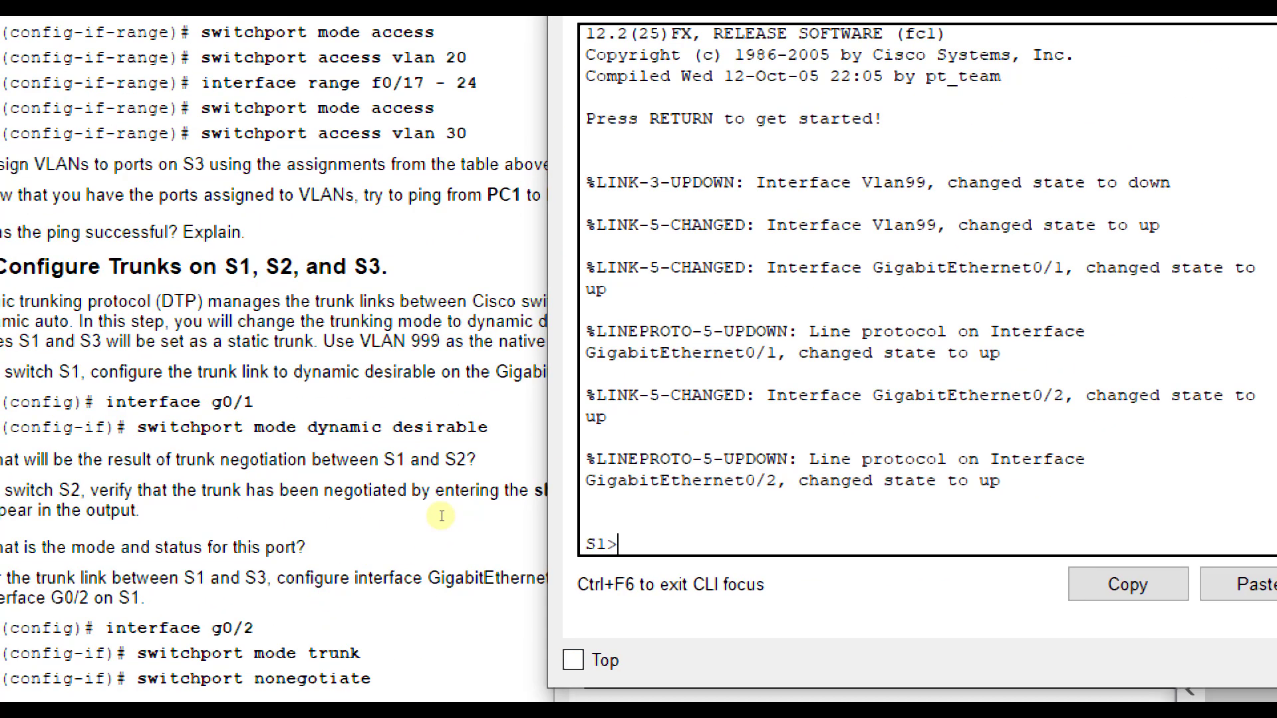
pyautogui.write('int')
pyautogui.press('BackSpace')
pyautogui.press('BackSpace')
pyautogui.press('BackSpace')
pyautogui.write('en')
pyautogui.press('Return')
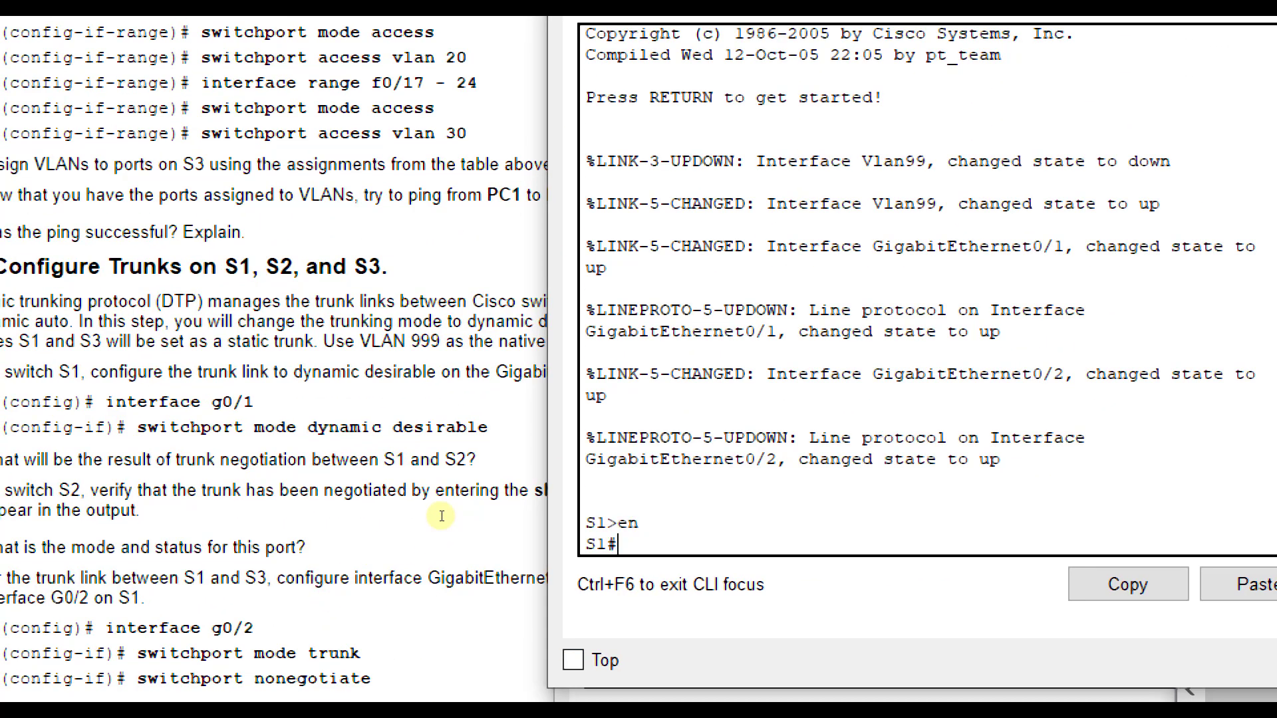
pyautogui.write('config t')
pyautogui.press('Return')
# - Set interface g0/1 on S1 to switchport mode dynamic desirable and return to global configuration mode
pyautogui.write('int ')
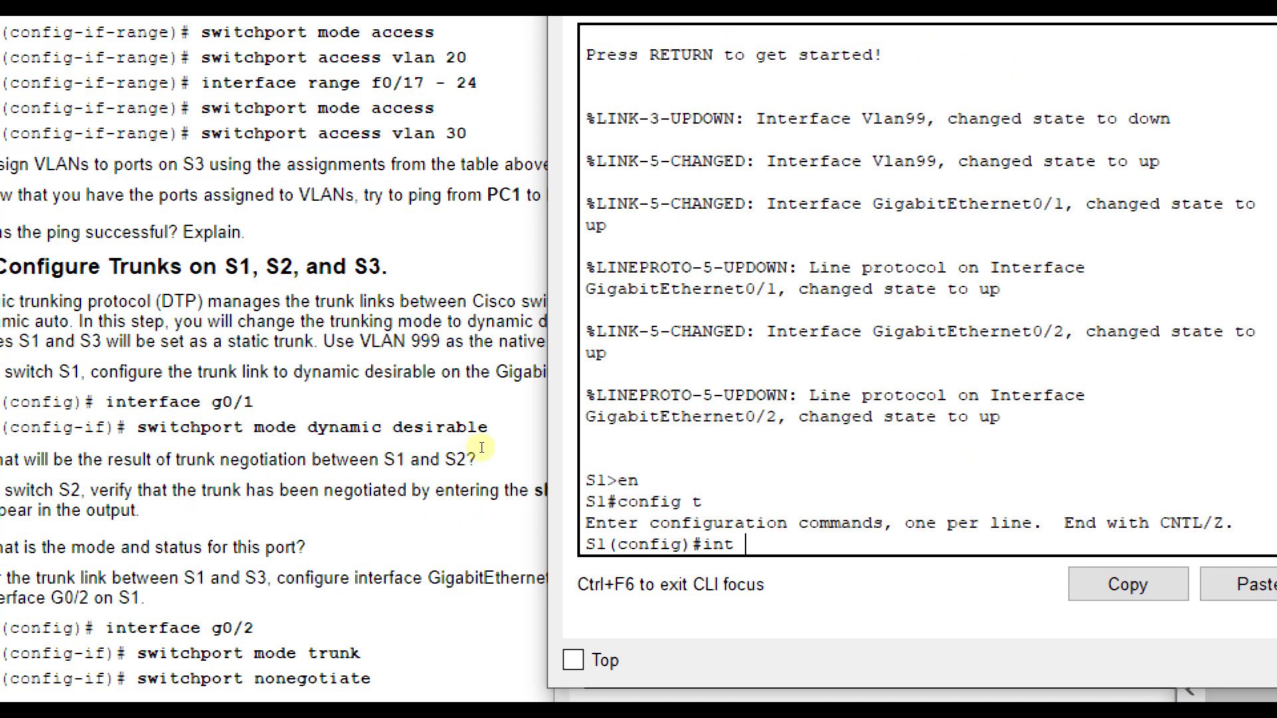
pyautogui.write('g0/1')
pyautogui.press('Return')
pyautogui.write('swic')
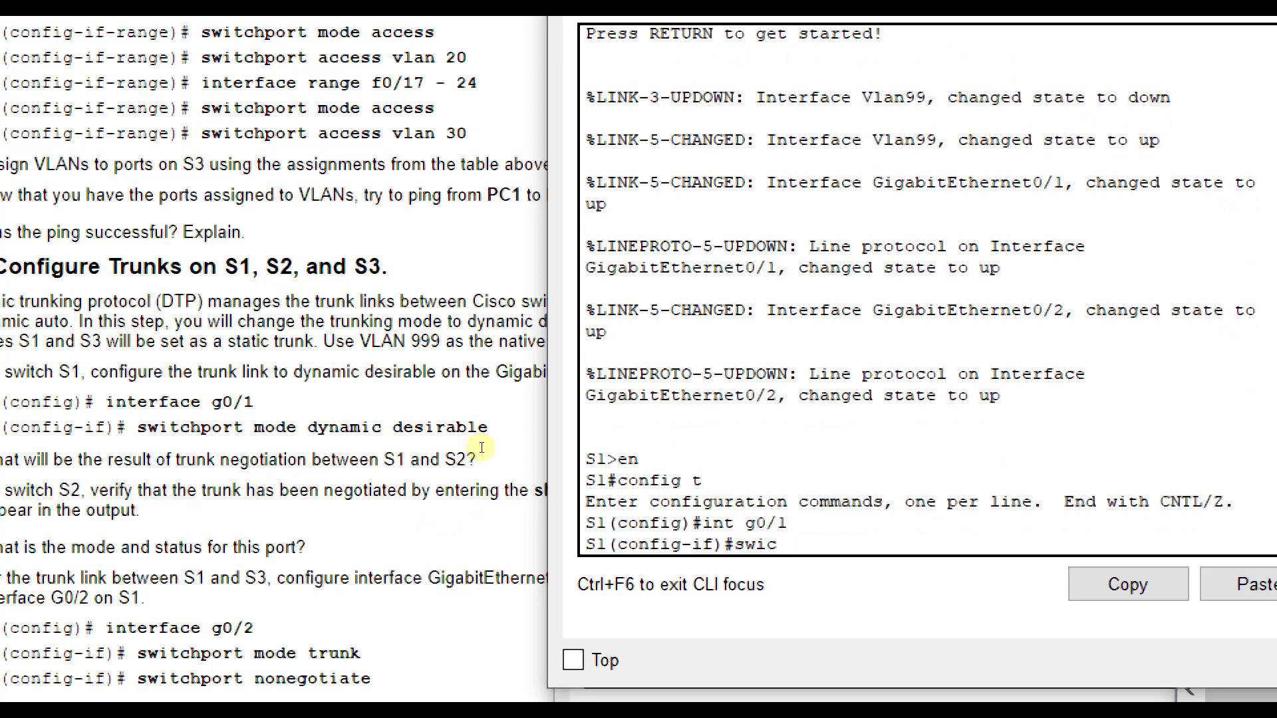
pyautogui.press('BackSpace')
pyautogui.write('tchport mod')
pyautogui.write('e dynamic desirable')
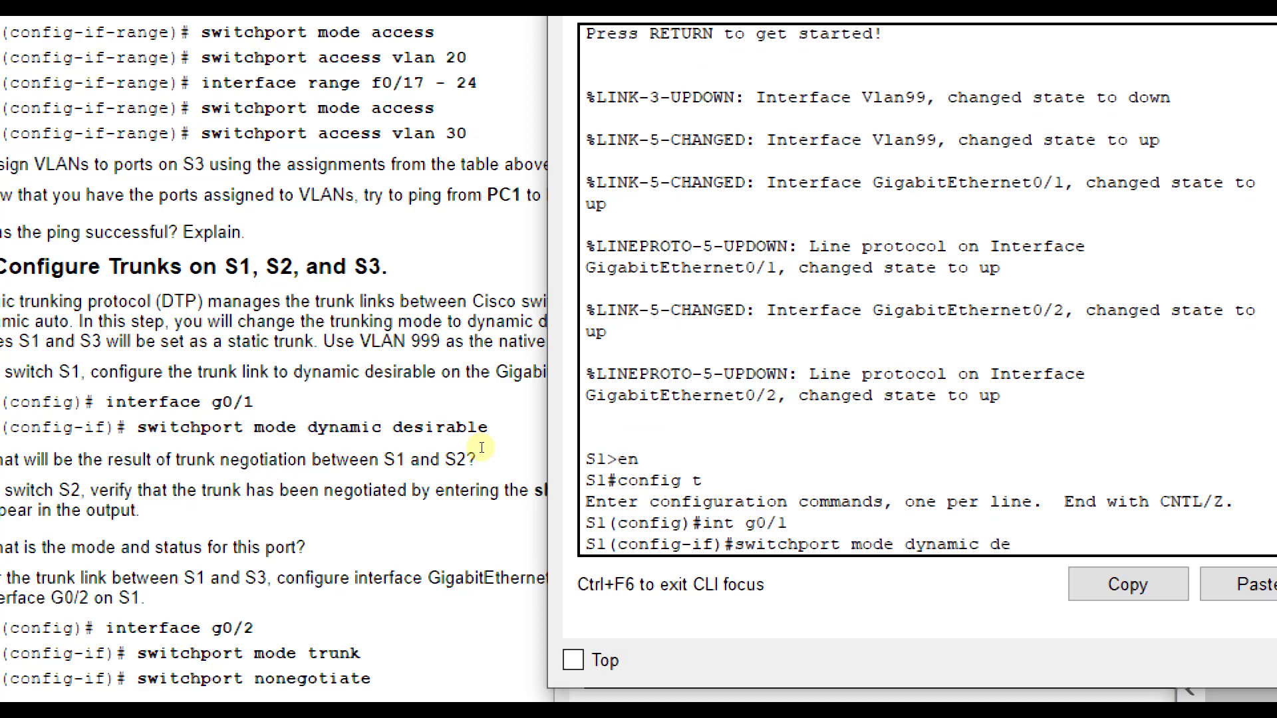
pyautogui.press('Return')
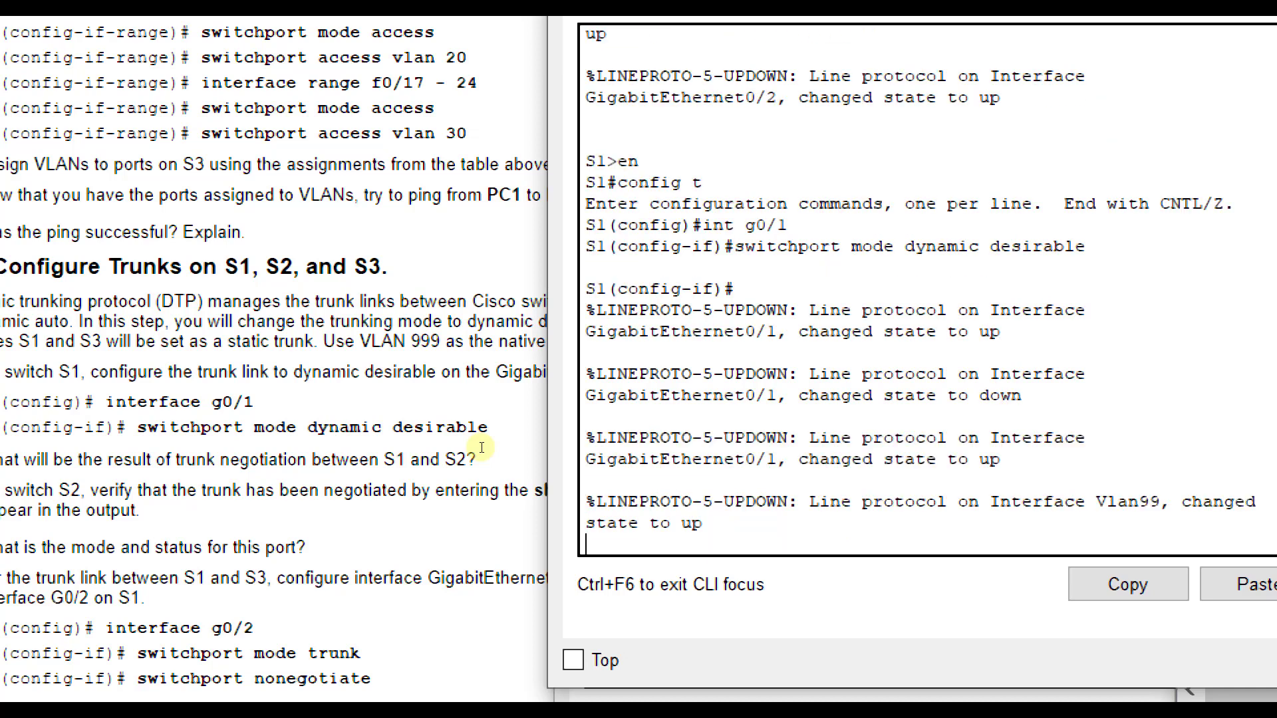
pyautogui.press('Return')
pyautogui.write('exit')
pyautogui.press('Return')
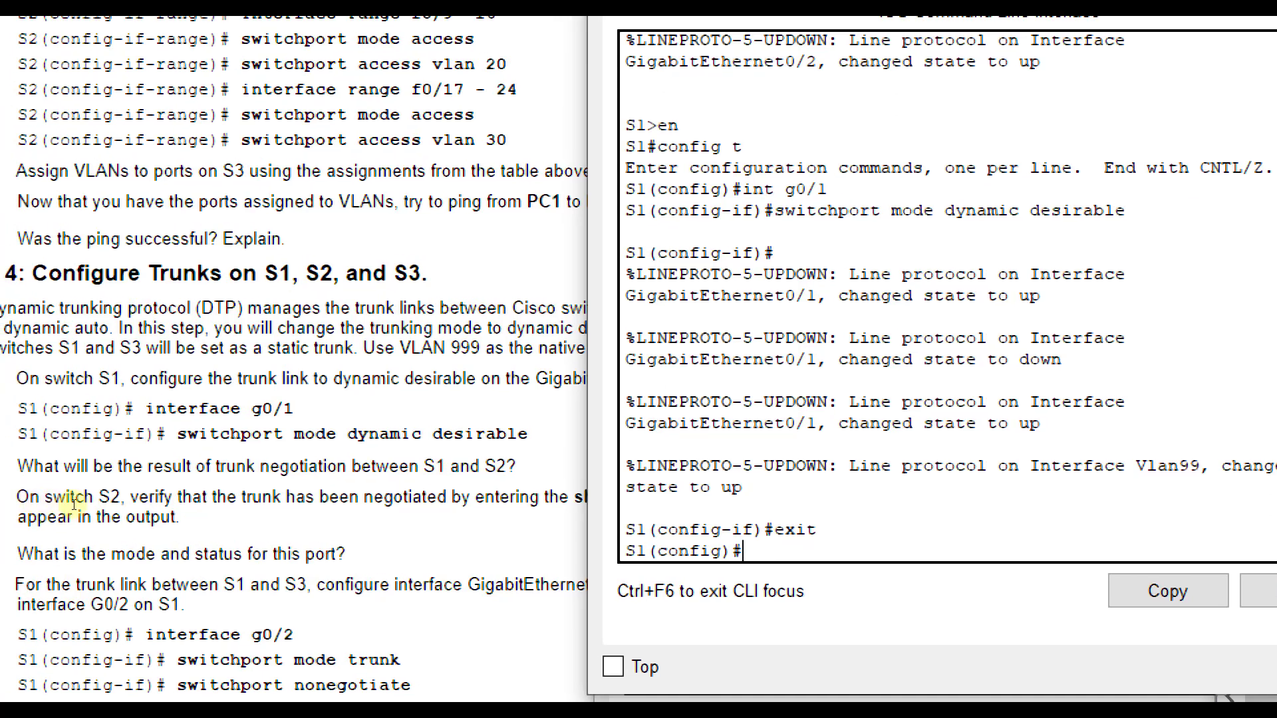
# - Set interface g0/2 on S1 to switchport mode trunk
pyautogui.scroll(-2, 142, 518)
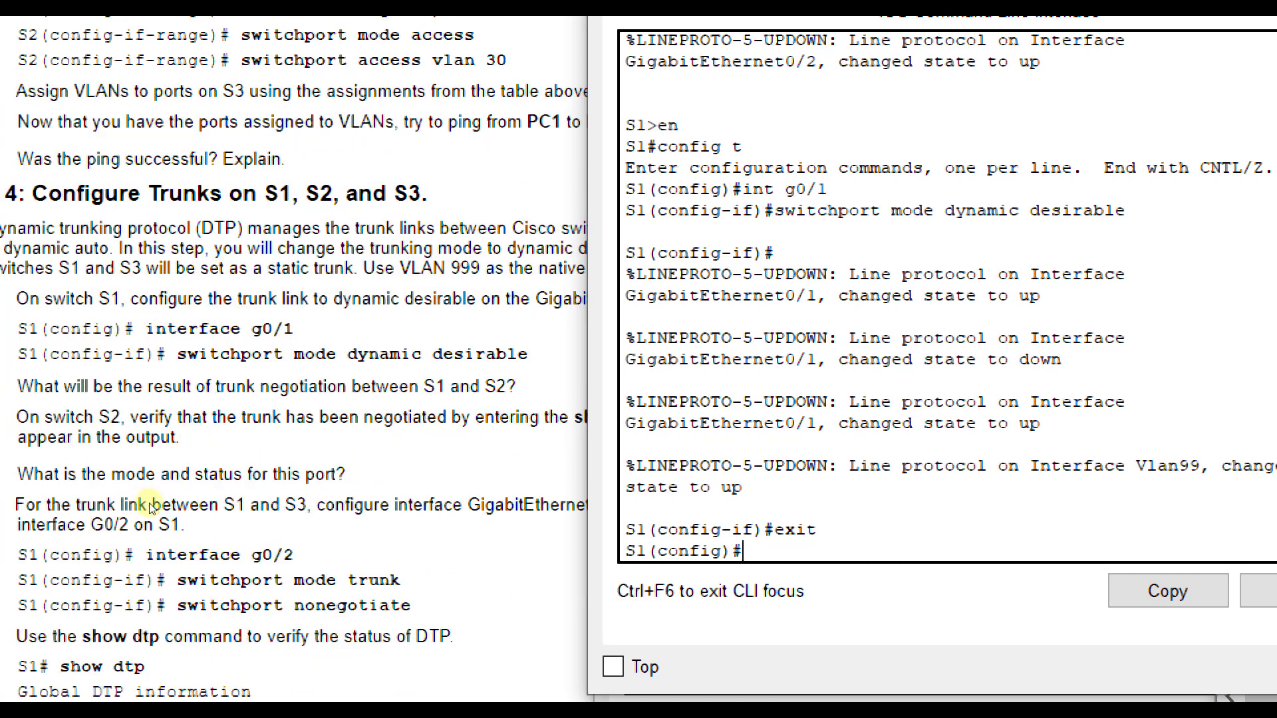
pyautogui.write('int')
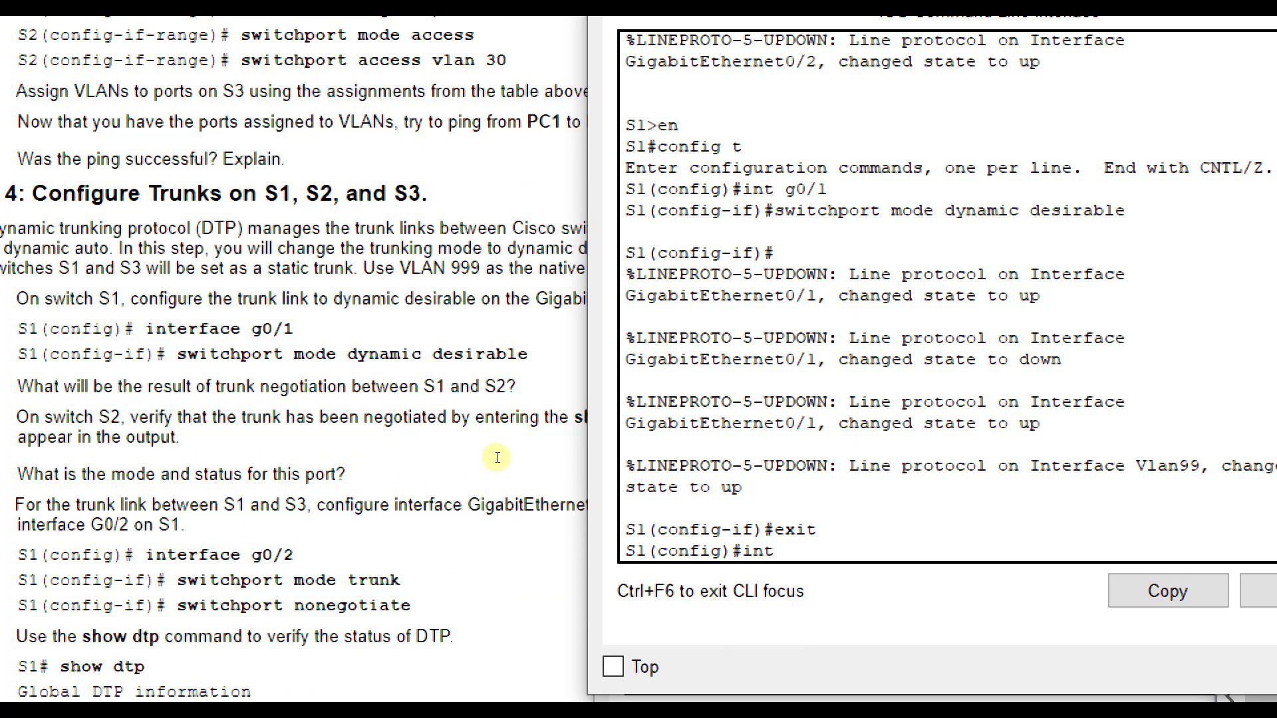
pyautogui.write(' g0/2')
pyautogui.press('Return')
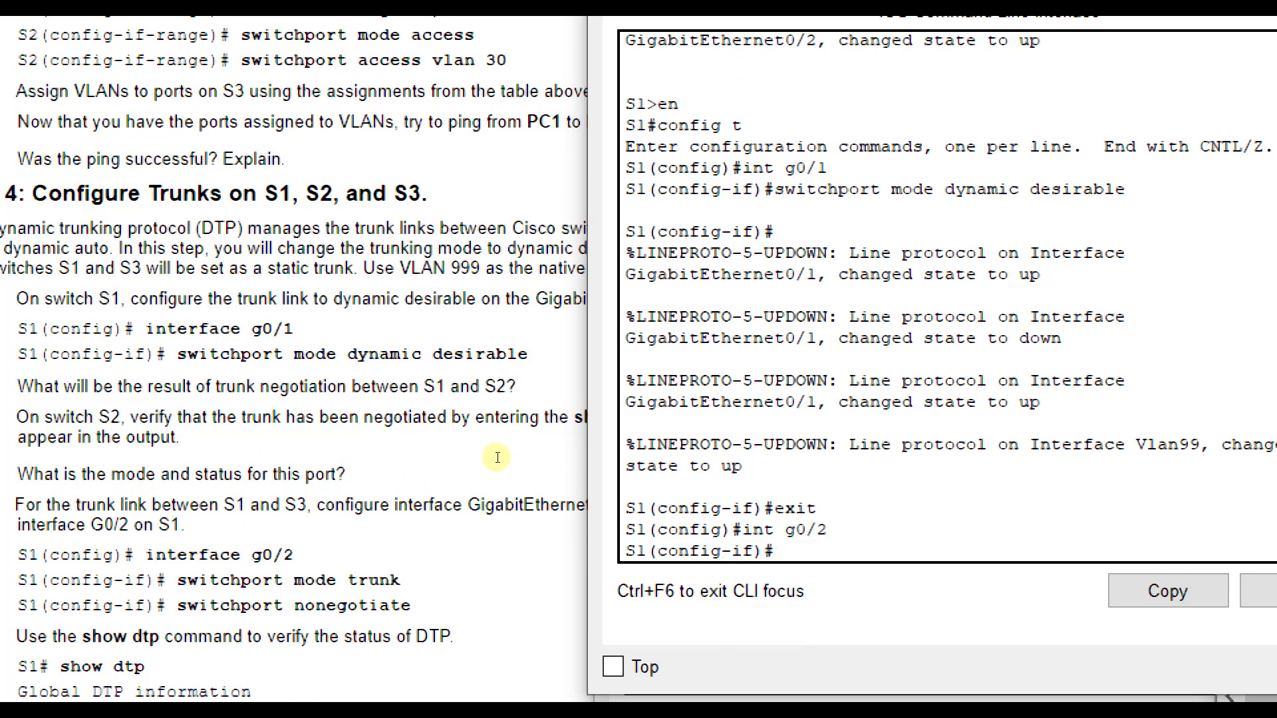
pyautogui.write('switchport mode trunk')
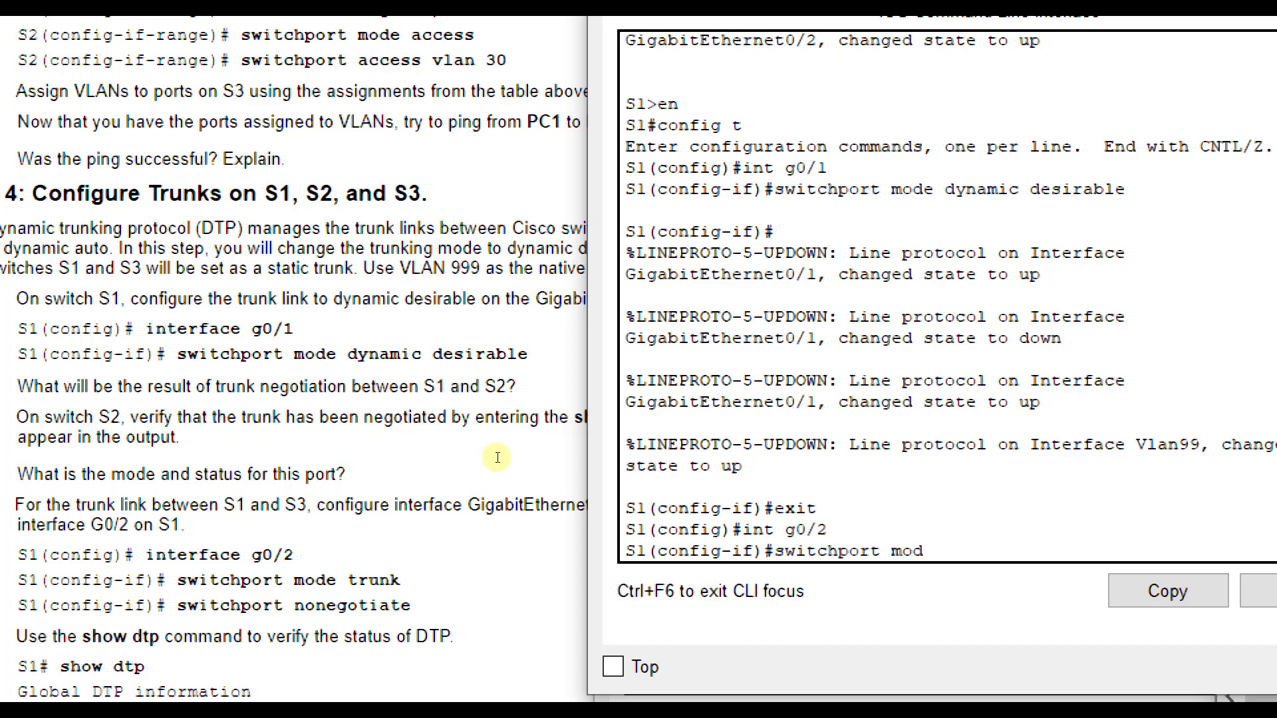
pyautogui.press('Return')
pyautogui.press('Return')
# - Disable DTP negotiation on S1's g0/2 with switchport nonegotiate and return to global configuration mode
pyautogui.write('sw')
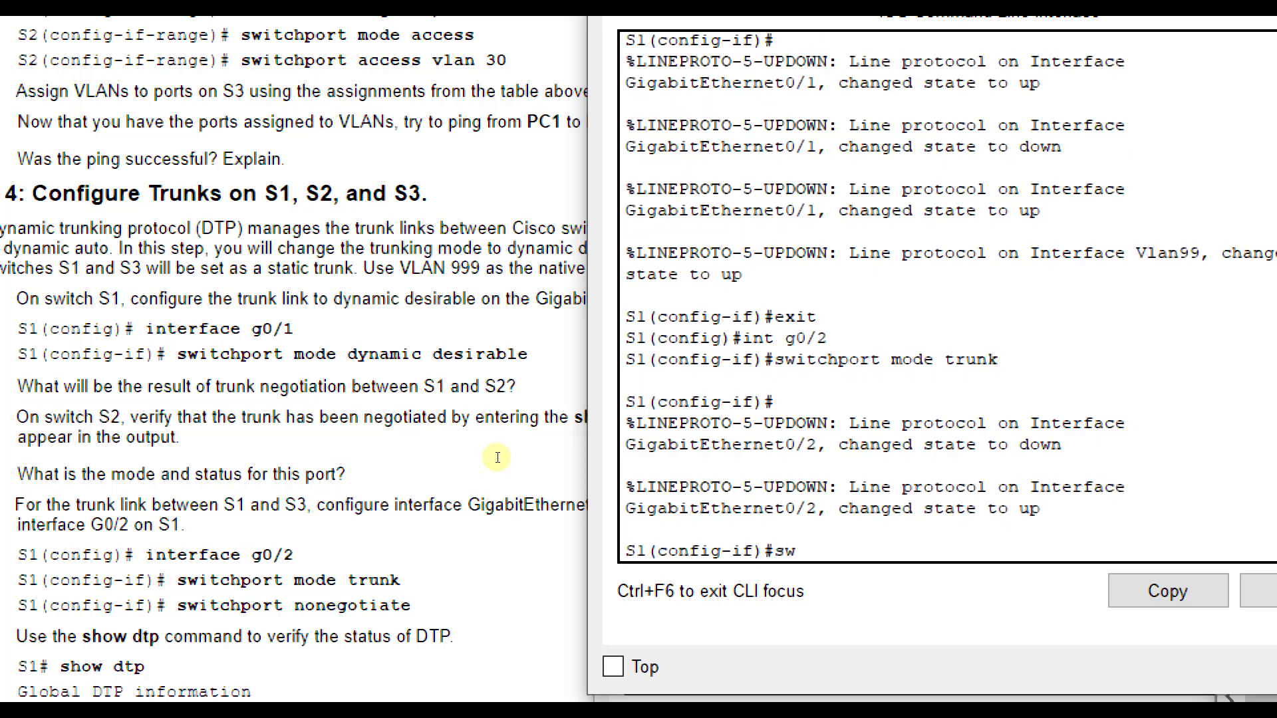
pyautogui.write('itchport ne')
pyautogui.write('on')
pyautogui.press('Tab')
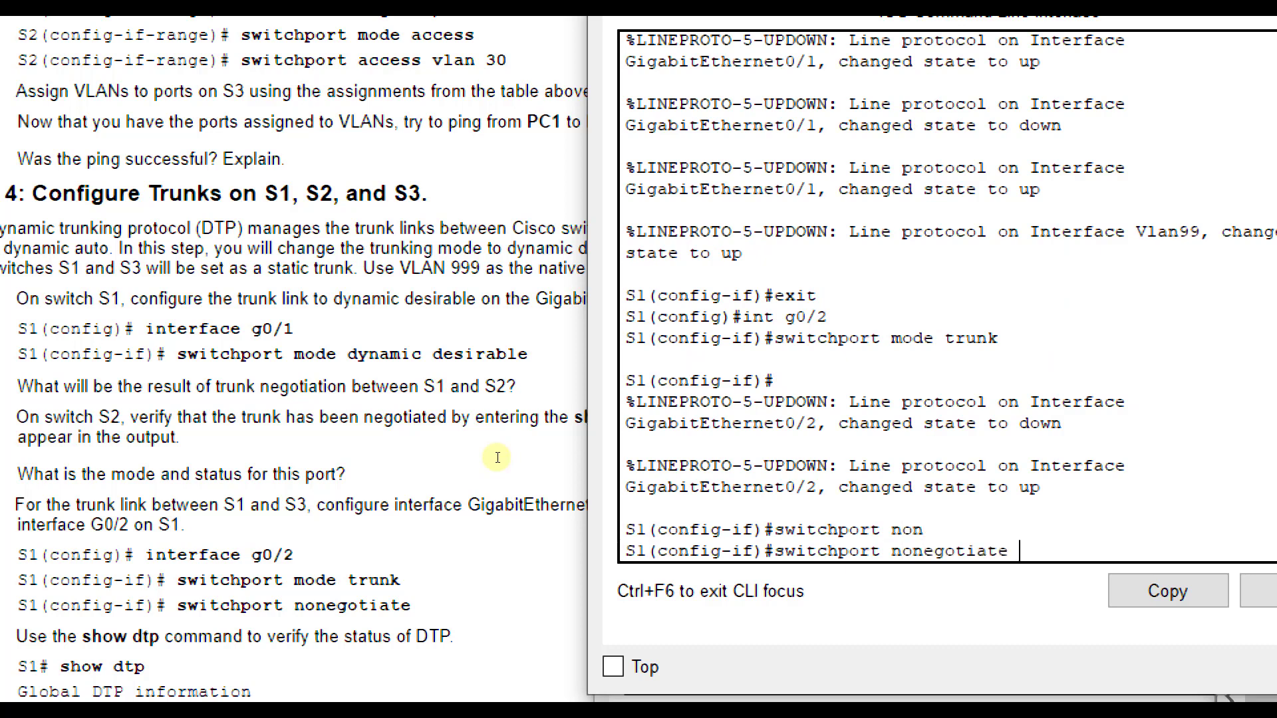
pyautogui.press('Return')
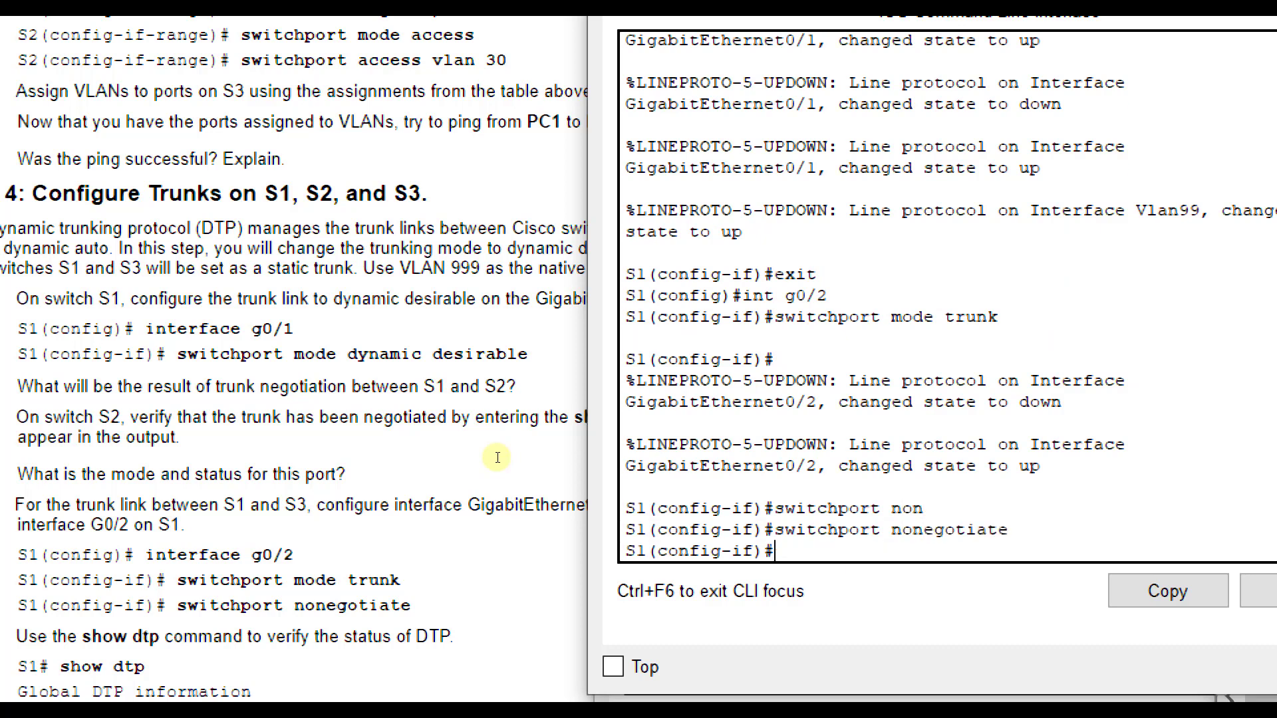
pyautogui.write('exit')
pyautogui.press('Return')
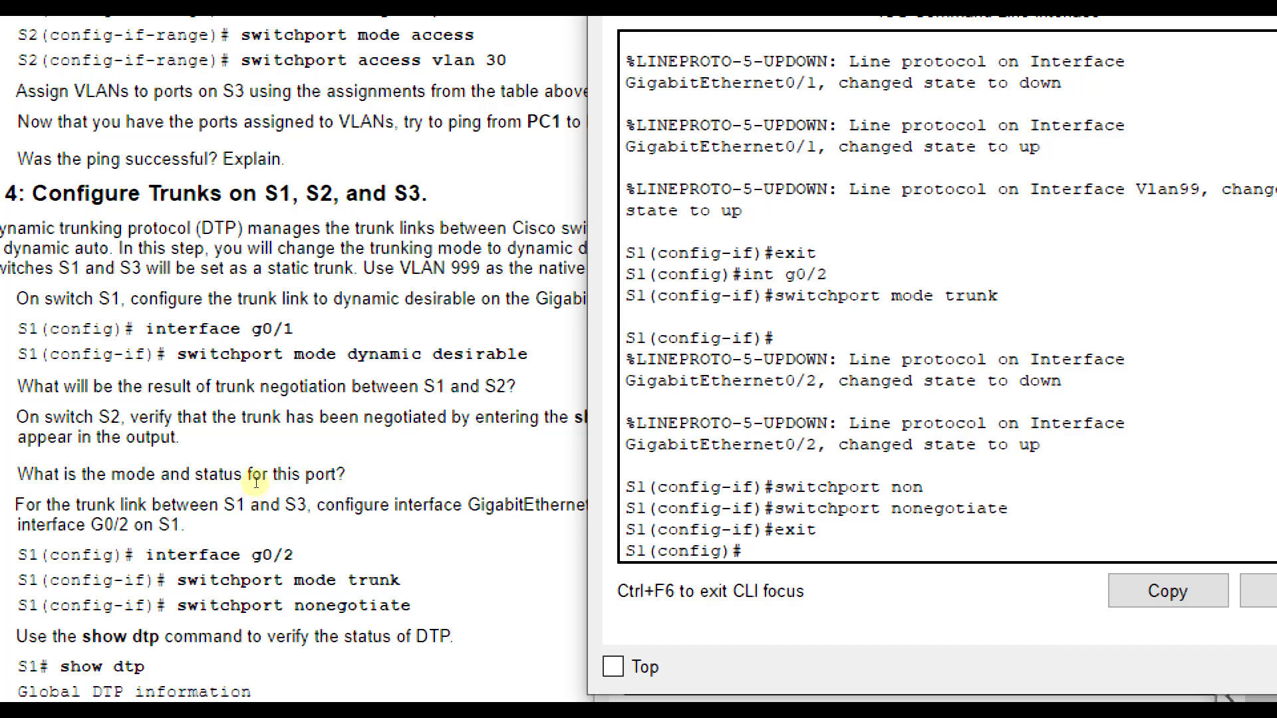
# - Set VLAN 999 as the native trunk VLAN on the interface range g0/1-2 of S1
pyautogui.scroll(-2, 256, 482)
pyautogui.scroll(-1, 256, 484)
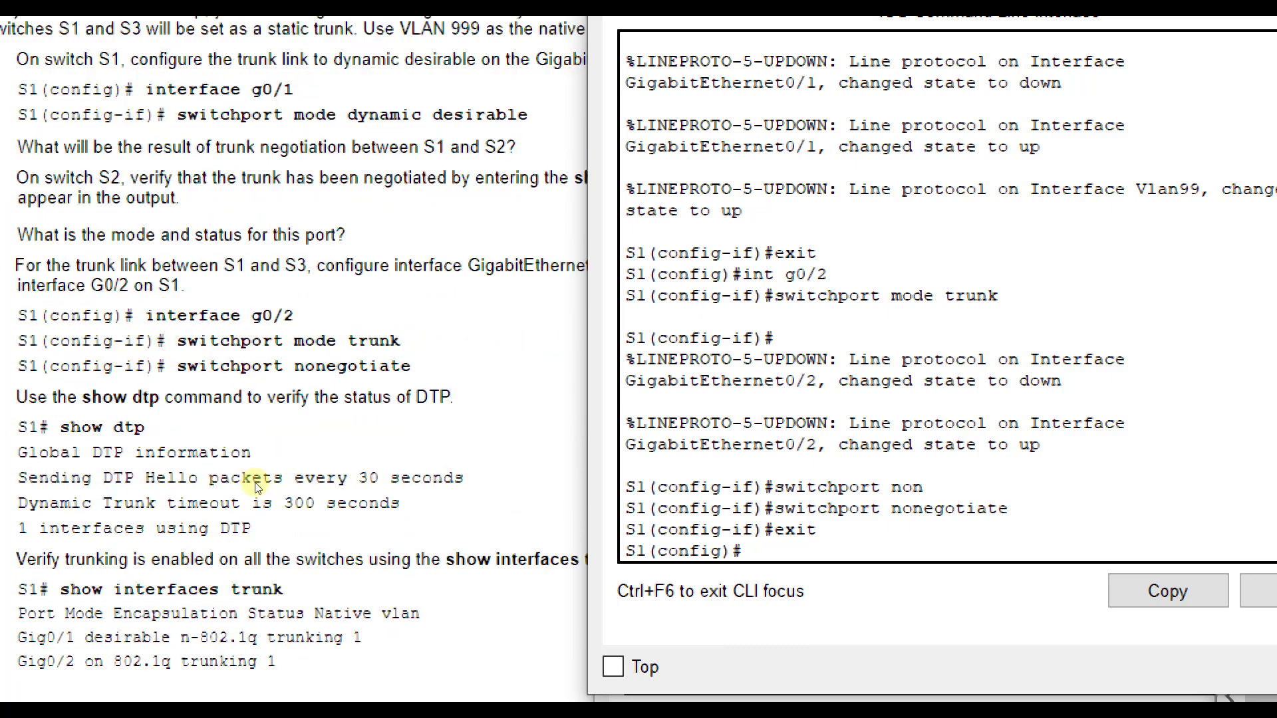
pyautogui.scroll(-1, 256, 484)
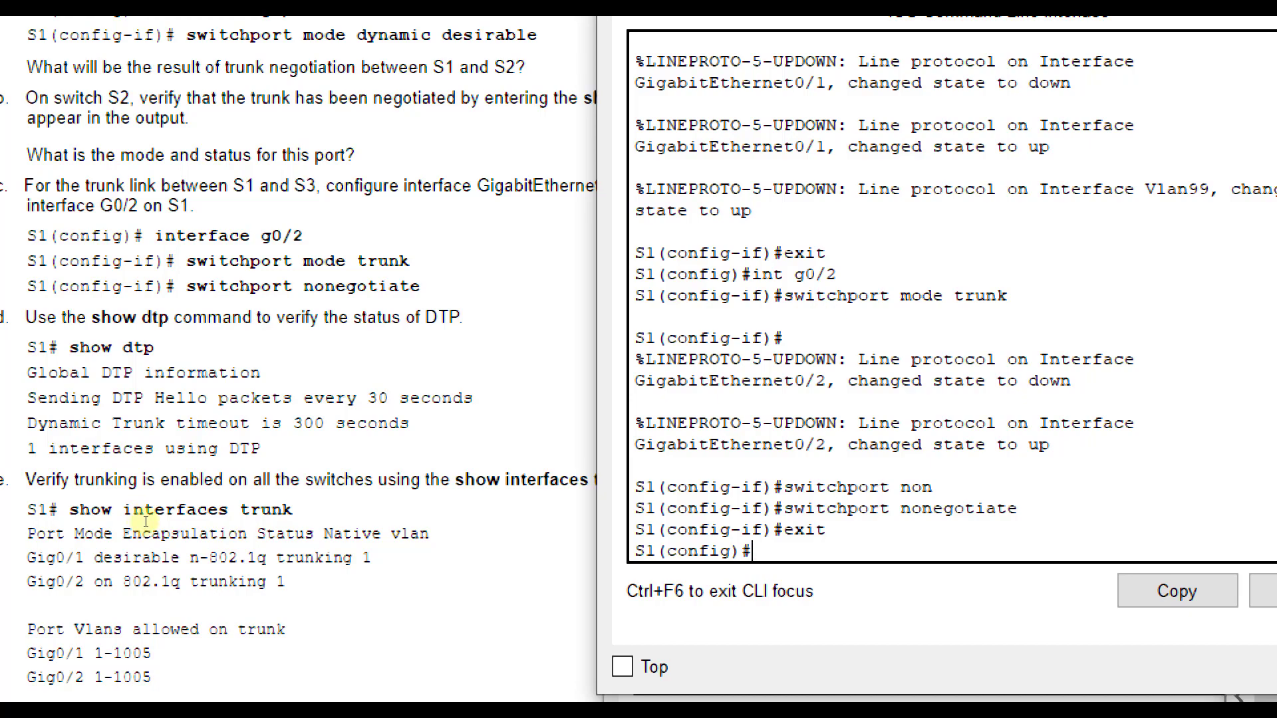
pyautogui.scroll(-4, 144, 523)
pyautogui.scroll(-2, 138, 516)
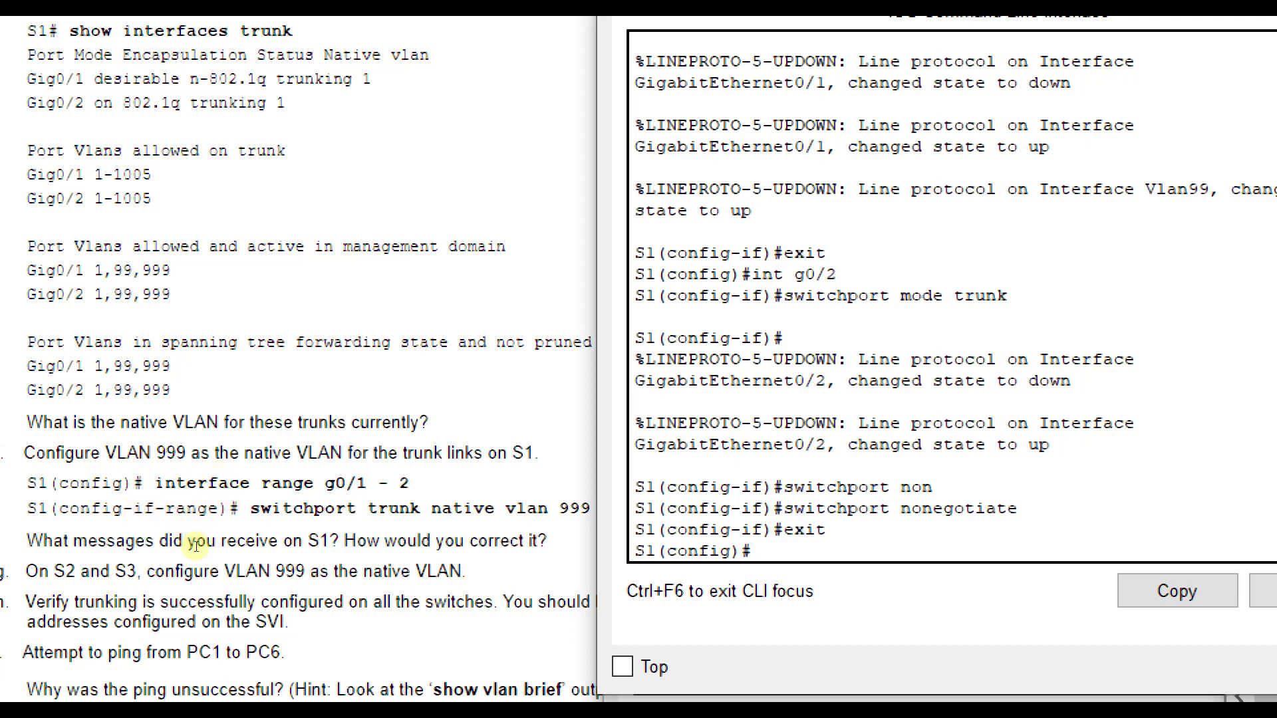
pyautogui.write('int range')
pyautogui.press('BackSpace')
pyautogui.press('BackSpace')
pyautogui.write('ge g0/1-2')
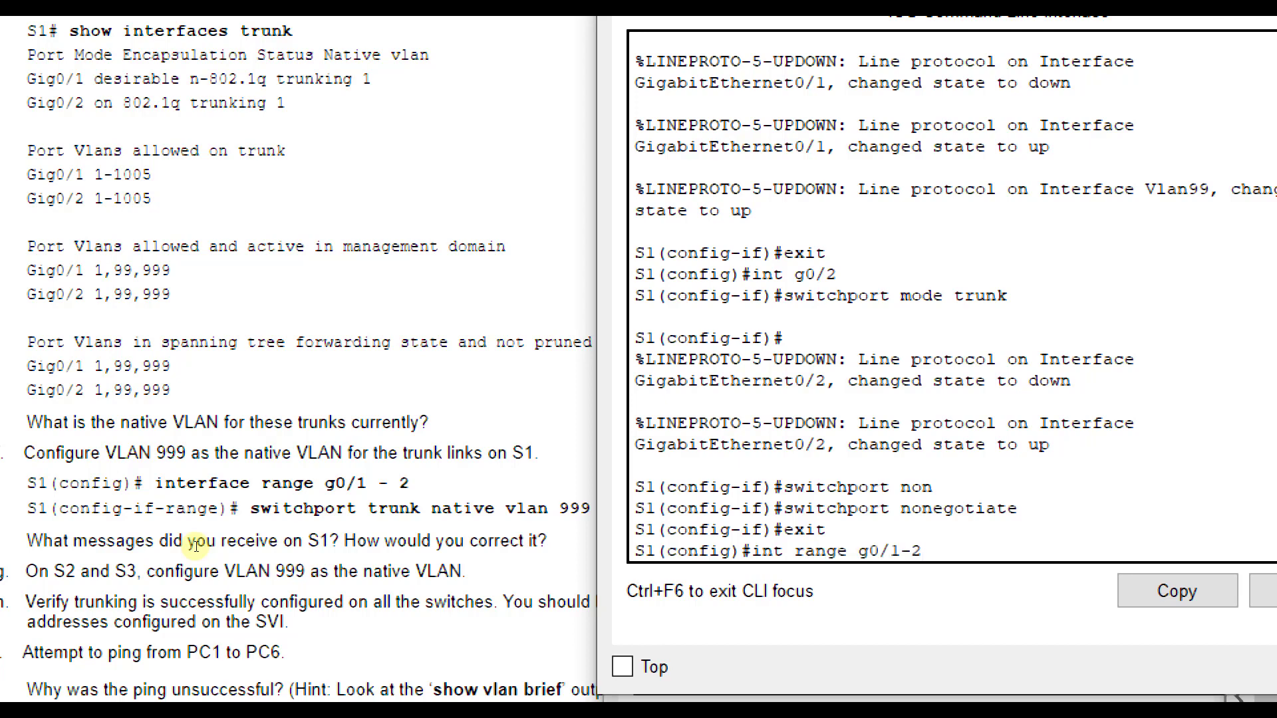
pyautogui.press('Return')
pyautogui.write('switchport t')
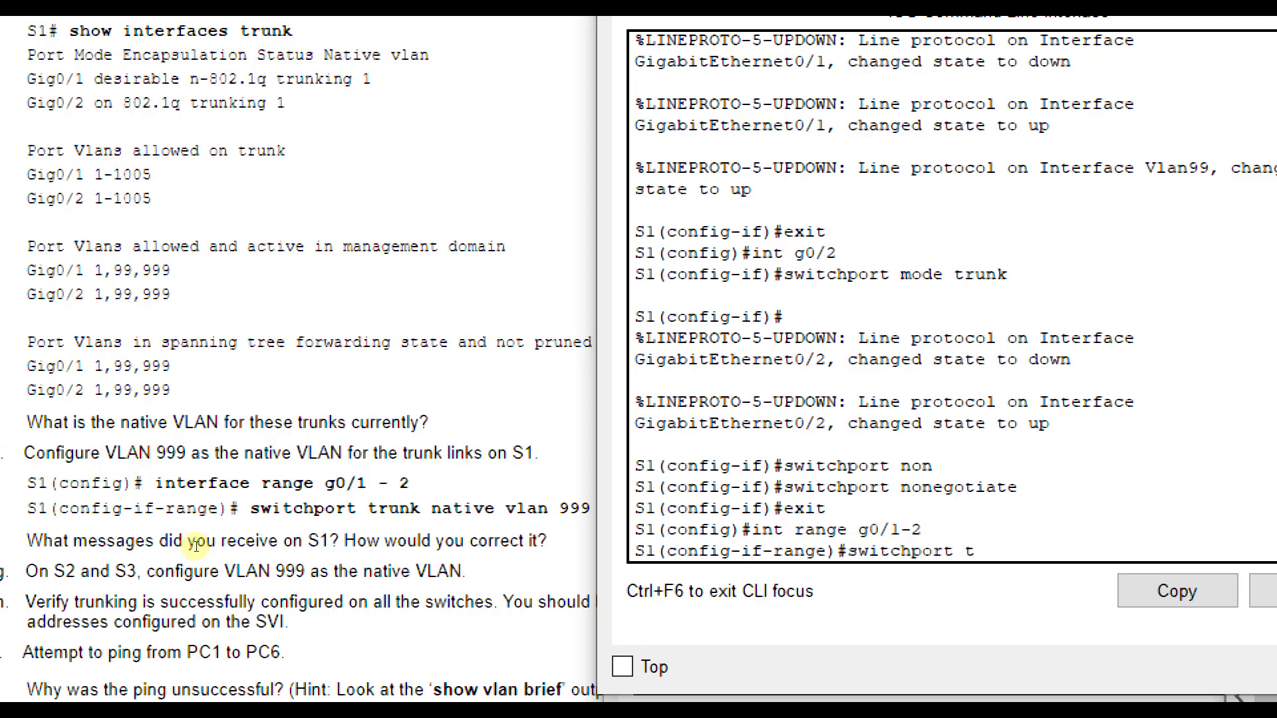
pyautogui.write('runk native vlan 999')
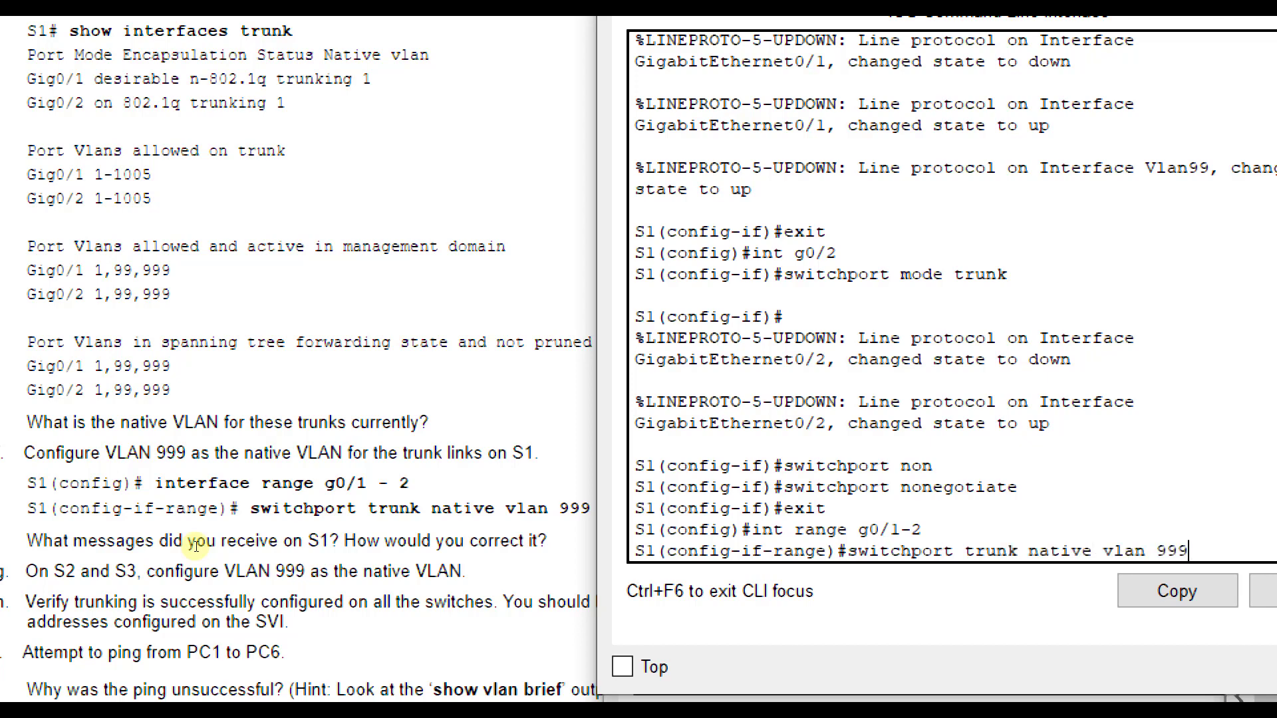
pyautogui.press('Return')
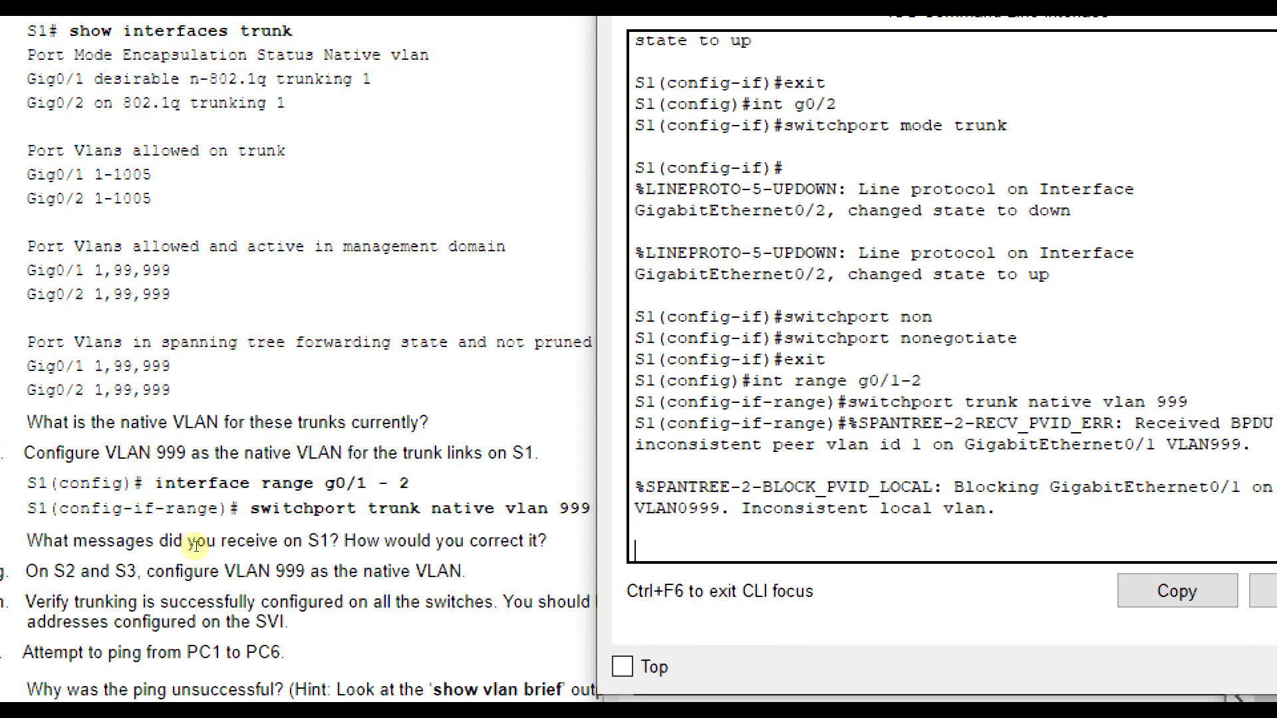
# - Return S1 to privileged EXEC mode and display its VLANs with show vlan brief
pyautogui.scroll(-3, 213, 492)
pyautogui.scroll(-1, 222, 479)
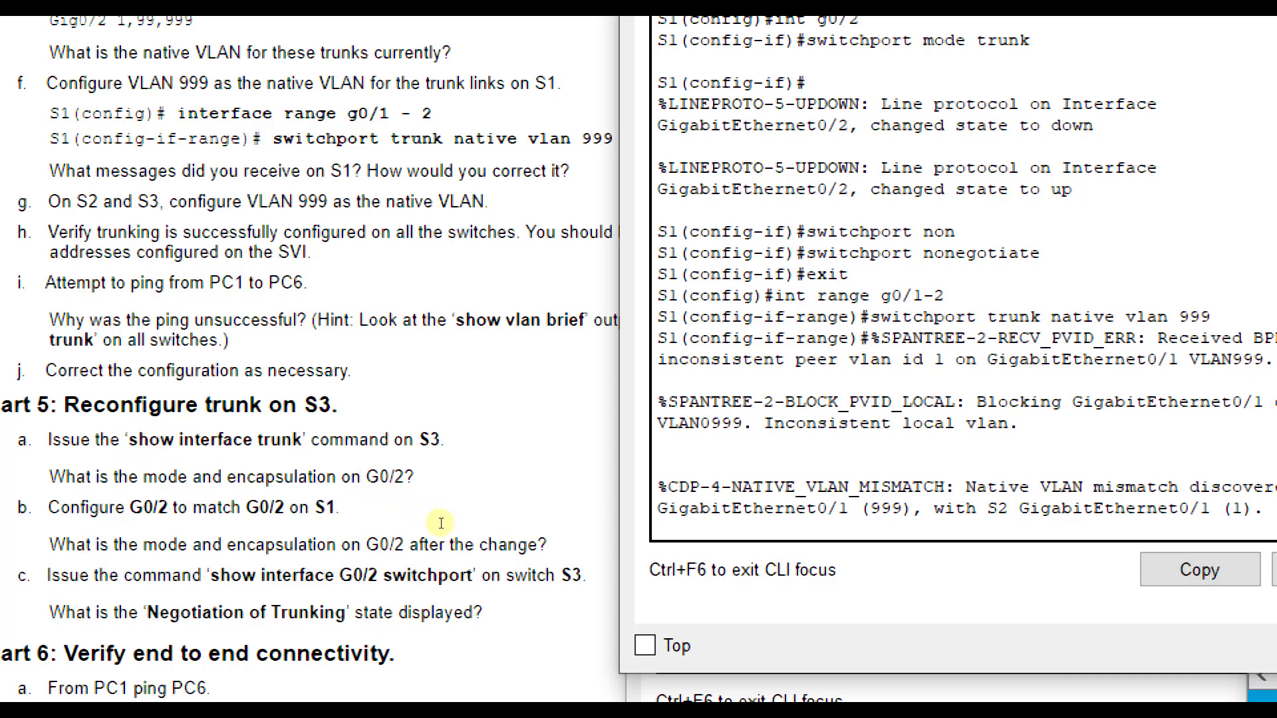
pyautogui.press('Return')
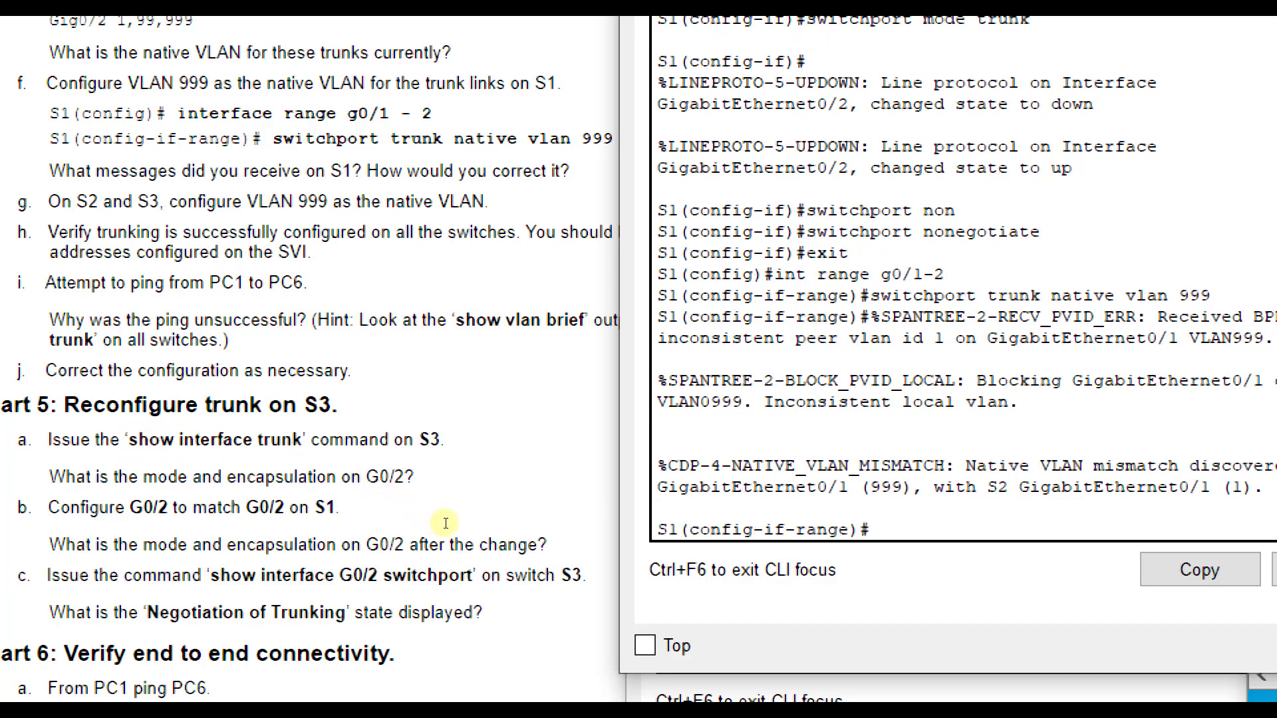
pyautogui.write('exit')
pyautogui.press('Return')
pyautogui.write('exit')
pyautogui.press('Return')
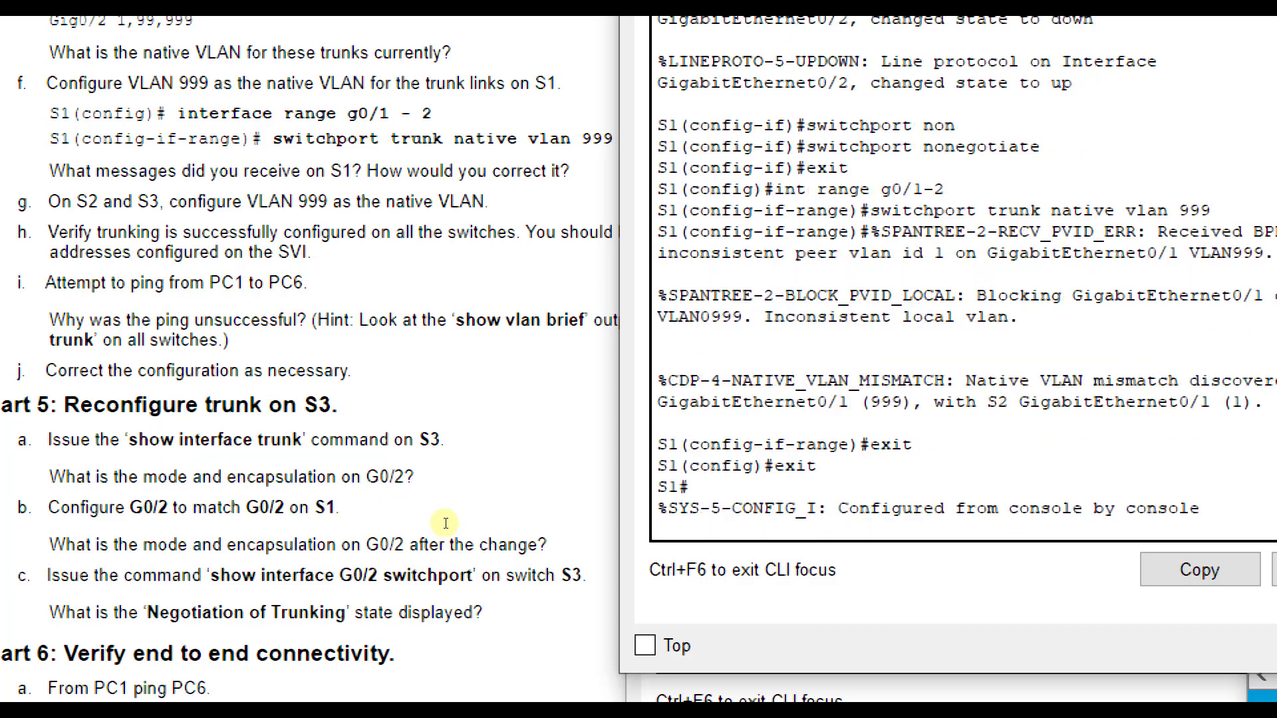
pyautogui.press('Return')
pyautogui.write('show vlan brief')
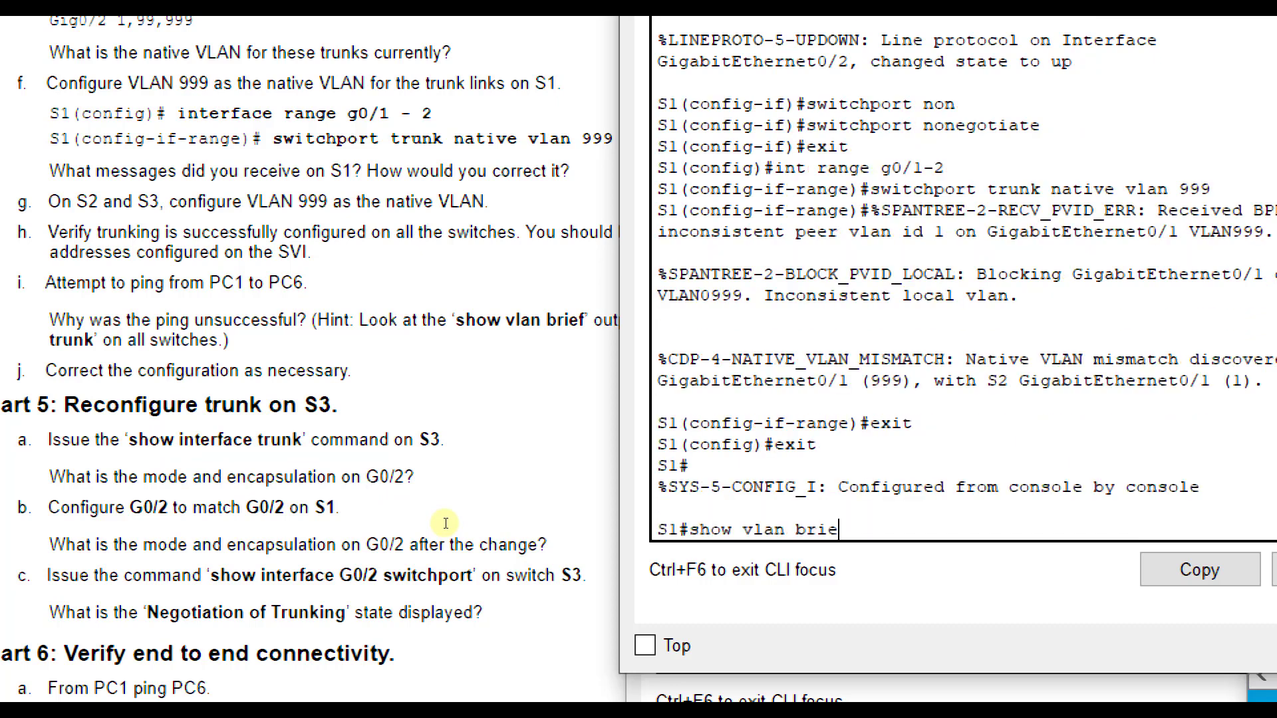
pyautogui.press('Return')
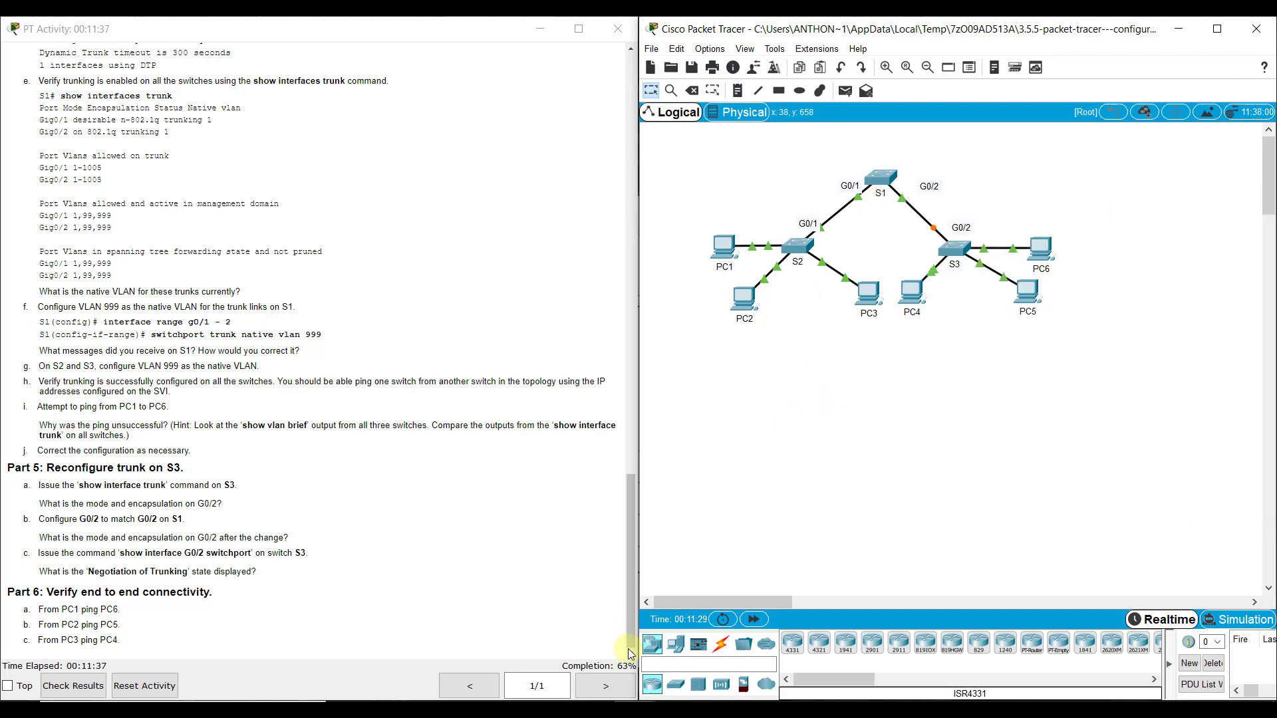
# - Magnify the screen and examine the native VLAN 999 entry in S1's VLAN list
pyautogui.press('super+plus')
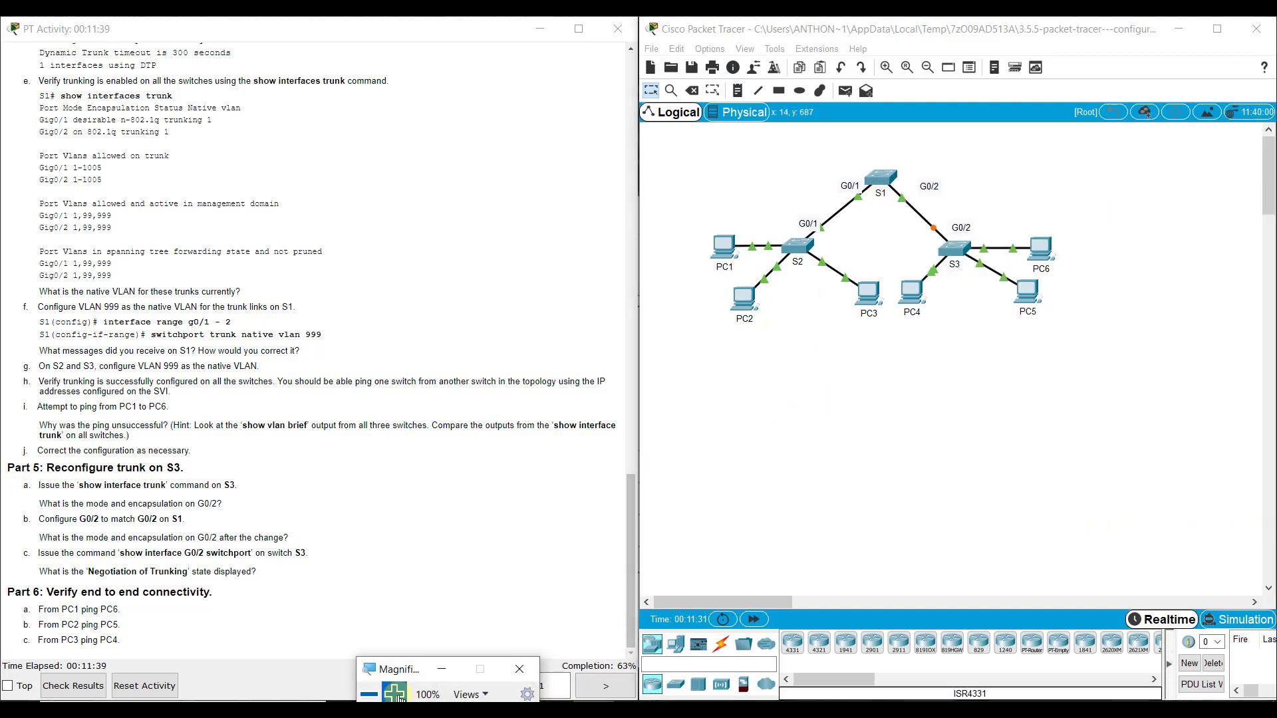
pyautogui.click(394, 693)
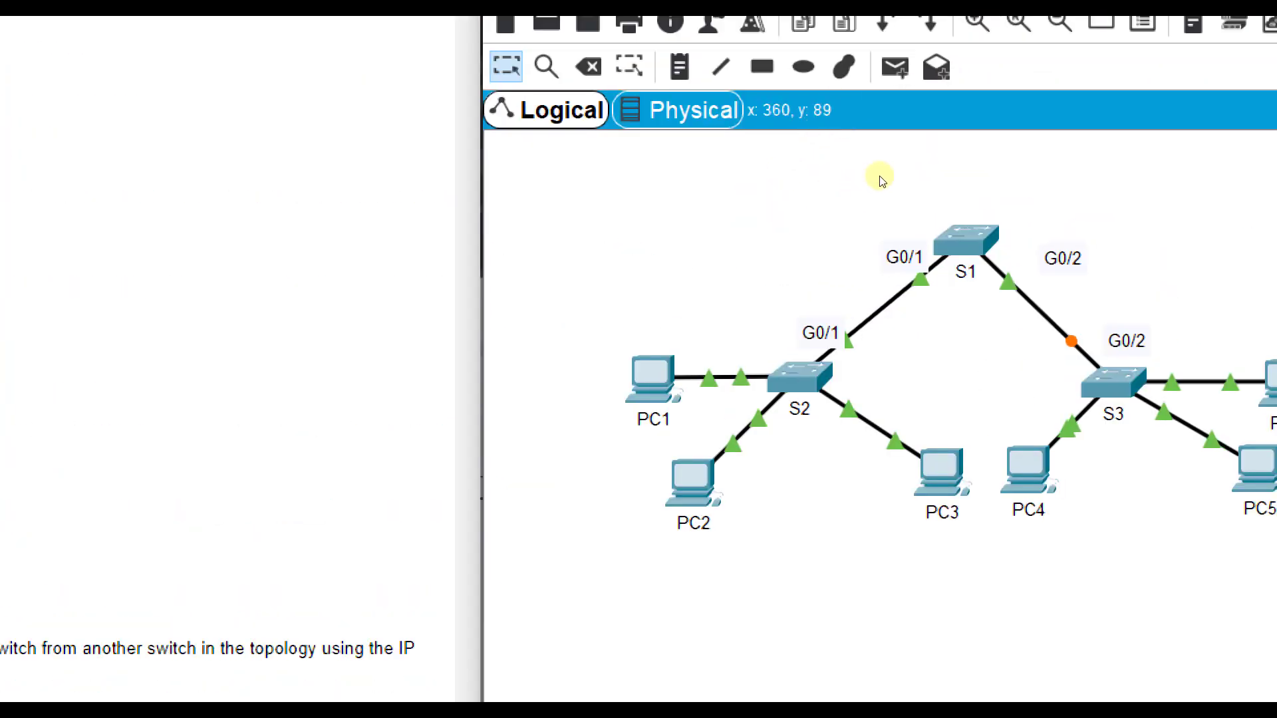
pyautogui.click(882, 176)
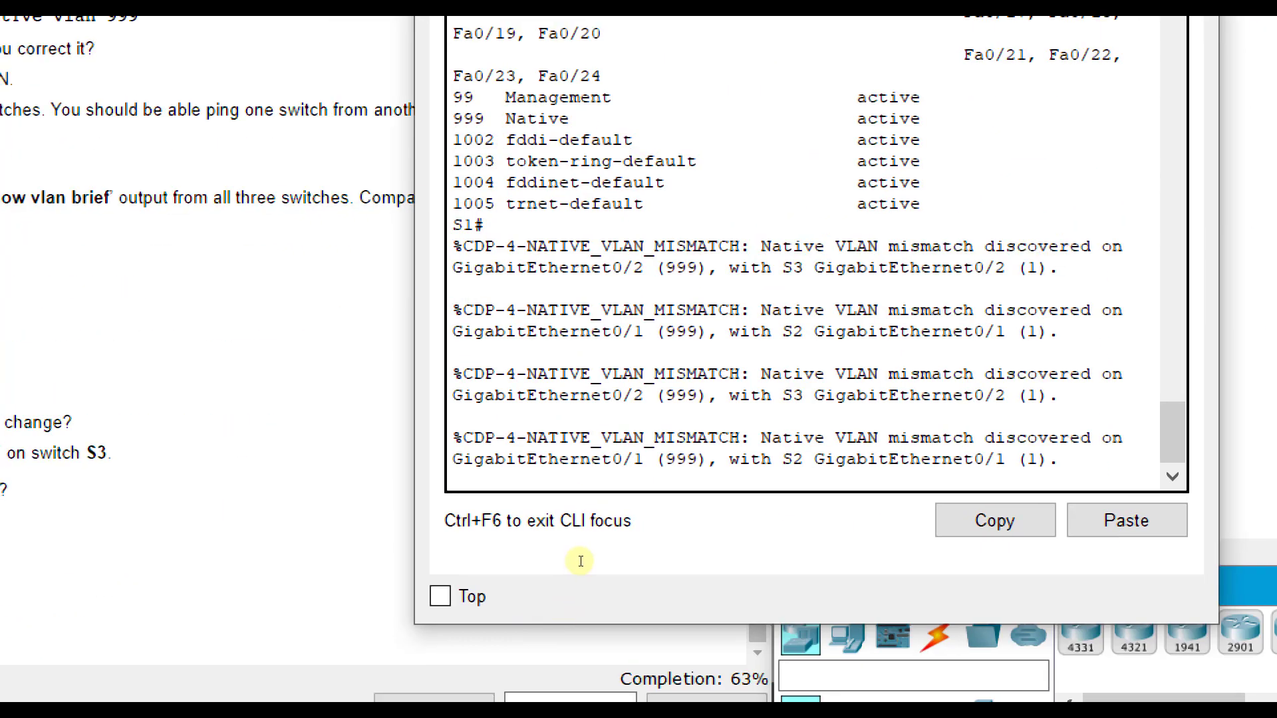
pyautogui.scroll(3, 580, 532)
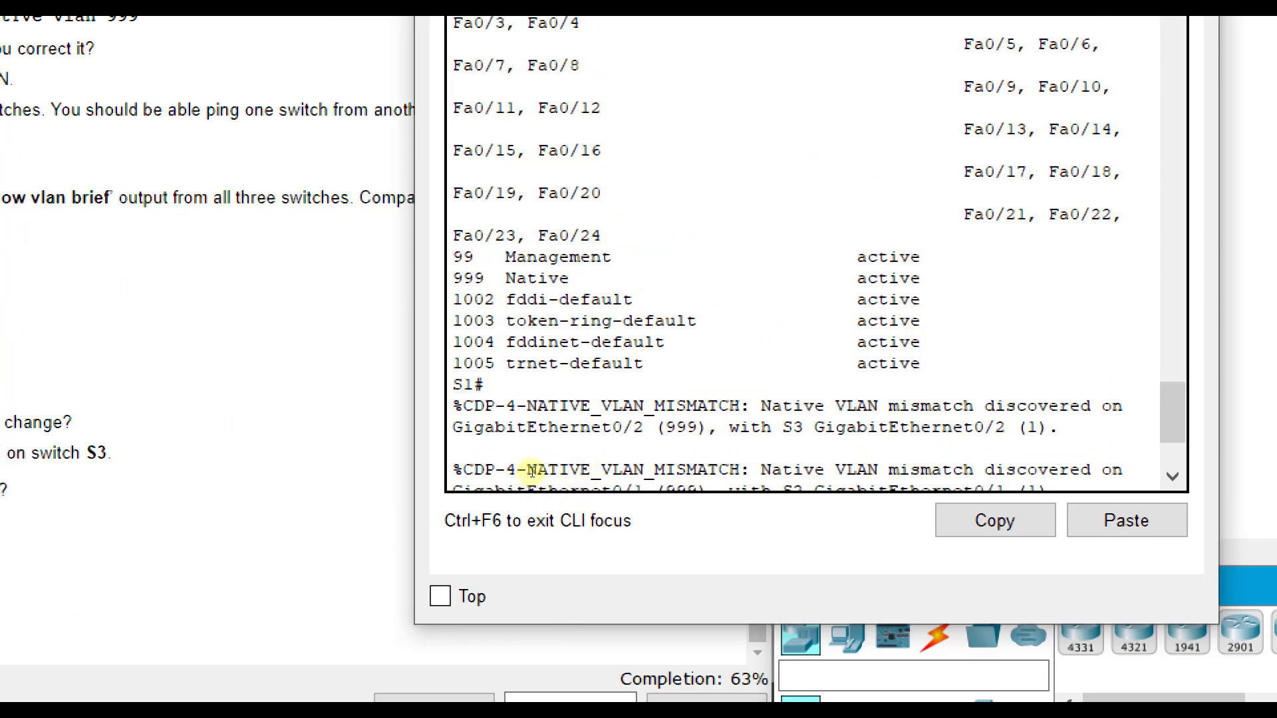
pyautogui.moveTo(565, 469); pyautogui.dragTo(479, 465)
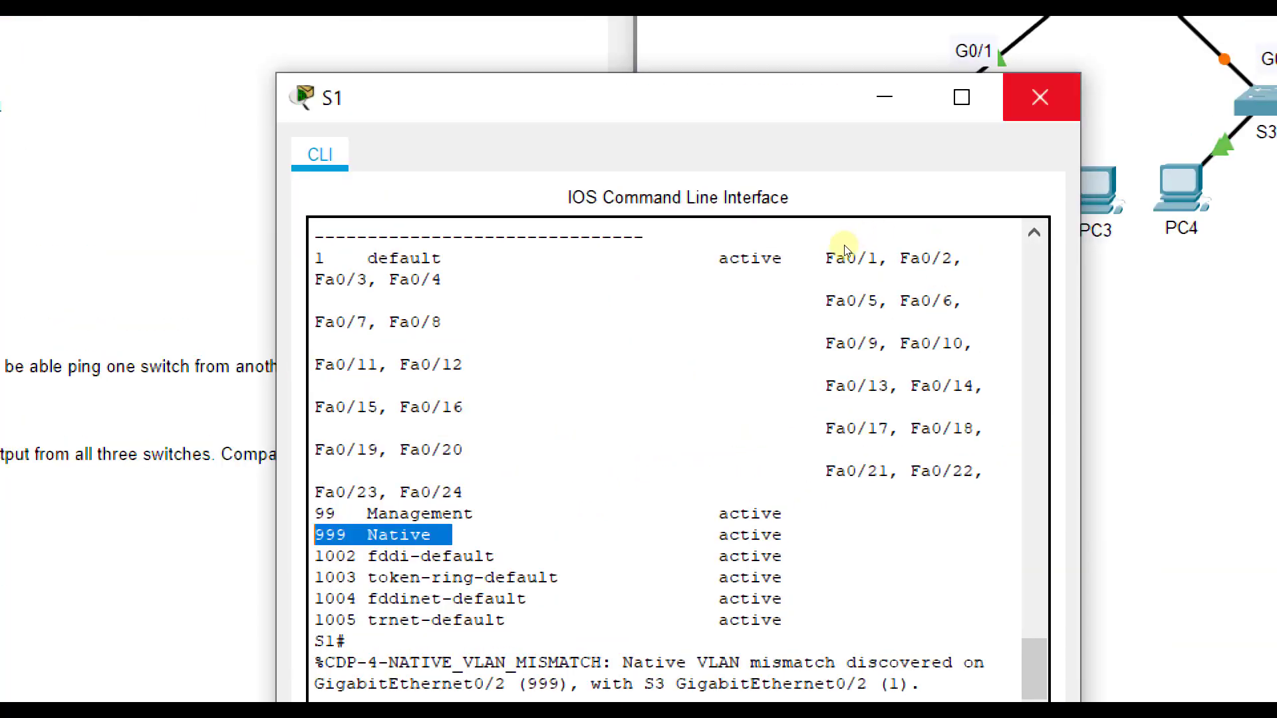
# - Enter interface g0/2 on S3 and try to set its native VLAN with switchport native vlan 999
pyautogui.click(1040, 97)
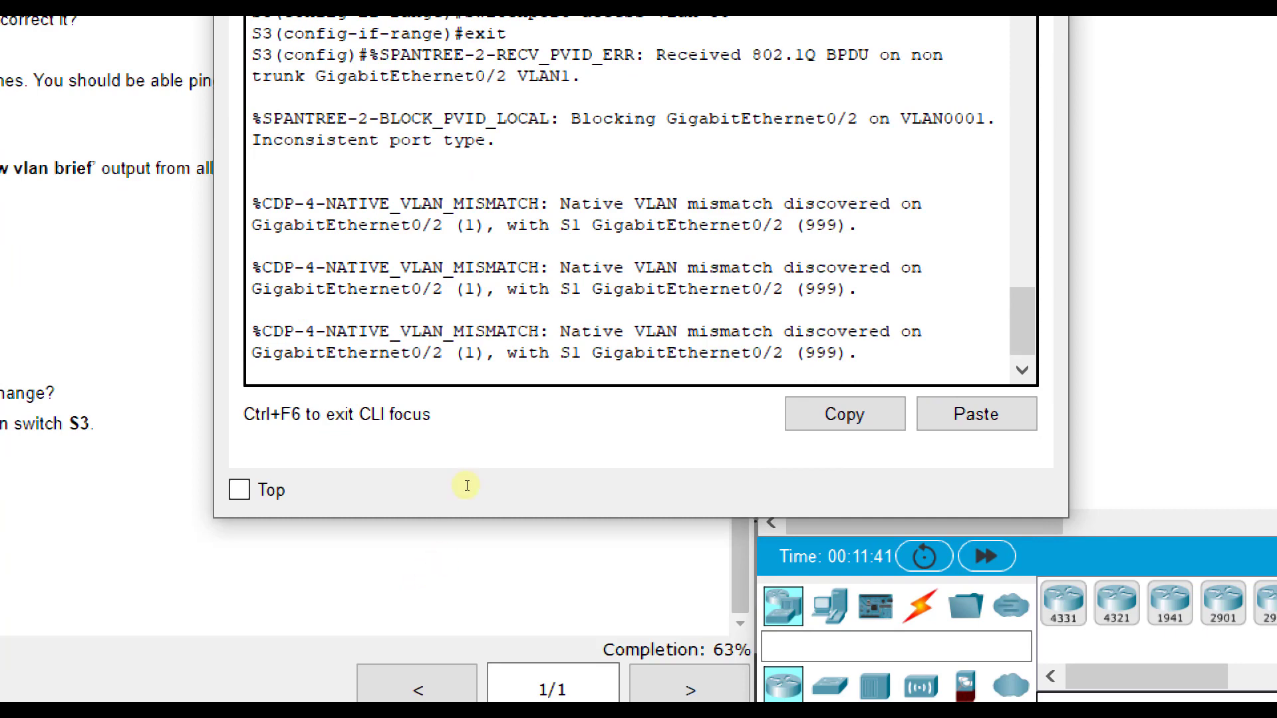
pyautogui.press('Return')
pyautogui.write('int g0/2')
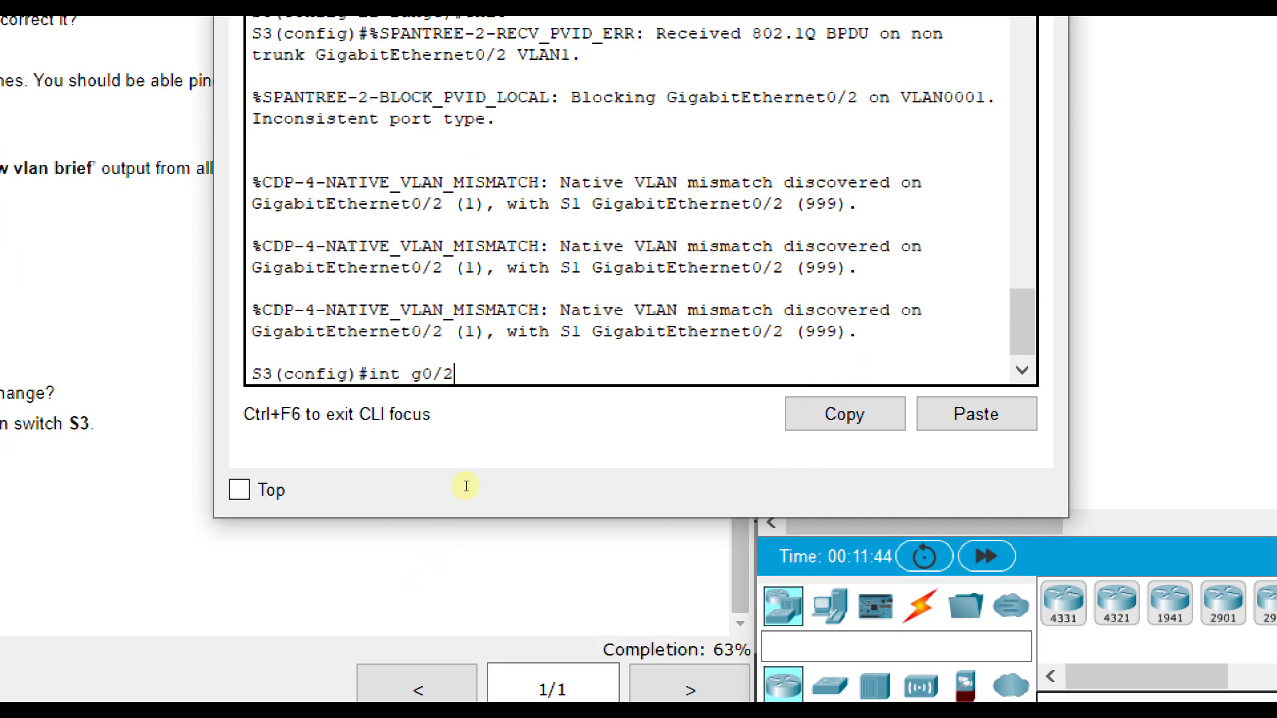
pyautogui.press('Return')
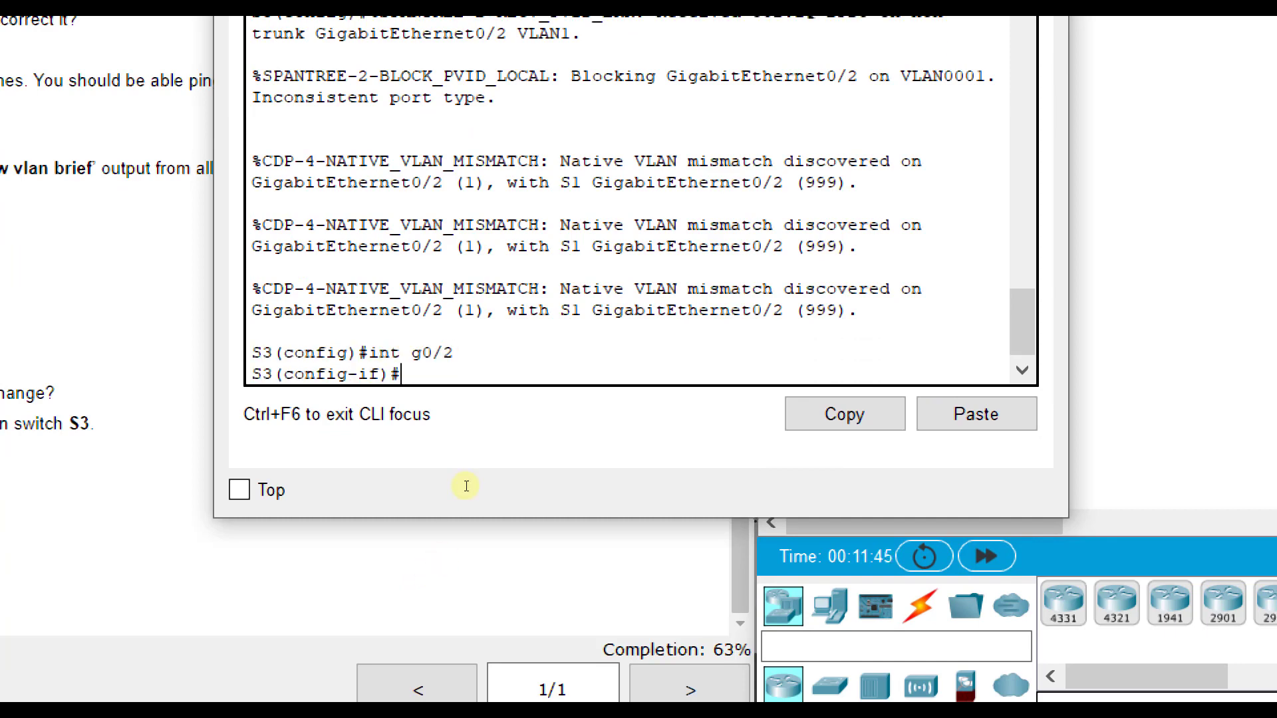
pyautogui.write('switchport')
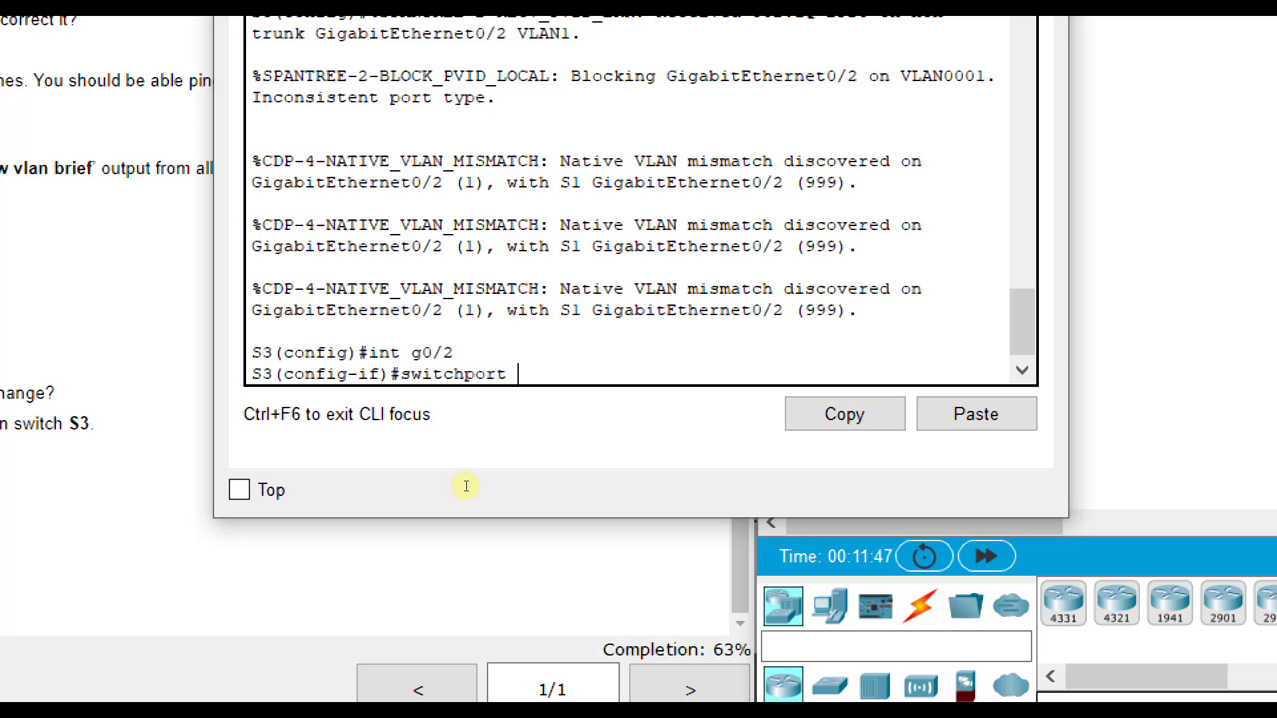
pyautogui.write(' native vlan 9')
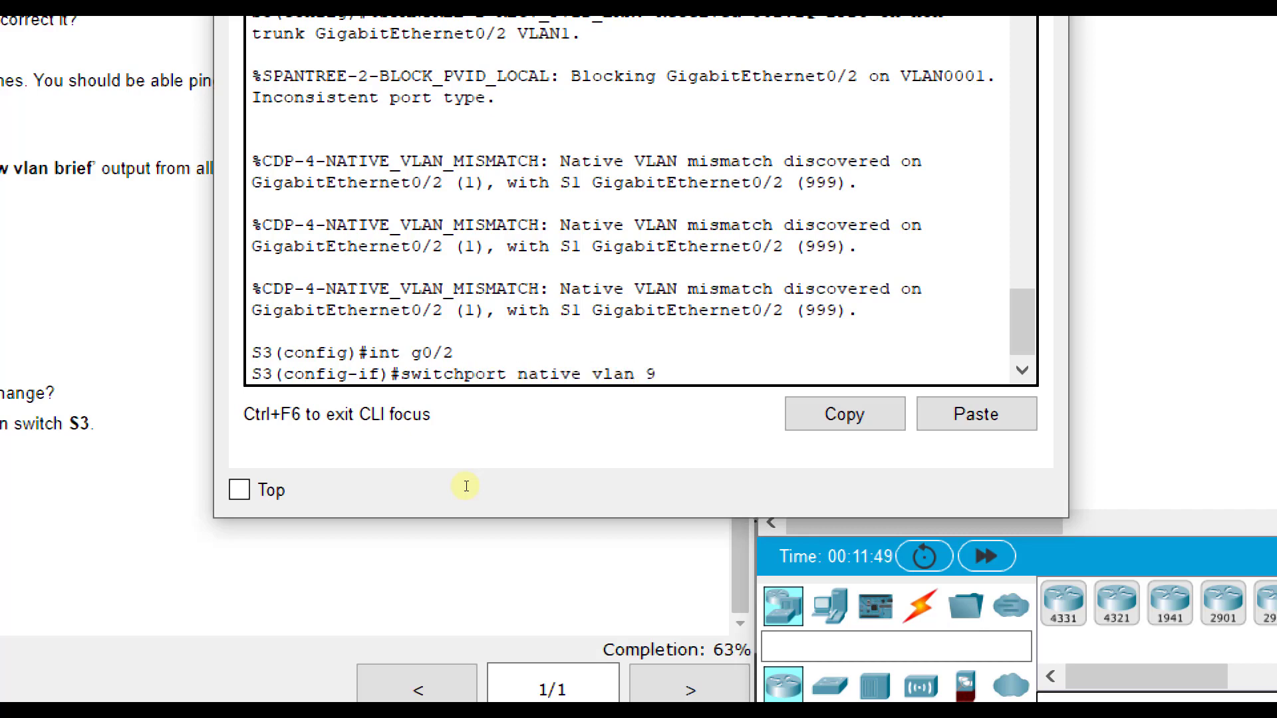
pyautogui.write('99')
pyautogui.press('Return')
# - Correct the command to switchport trunk native vlan 999 and apply it to S3's g0/2
pyautogui.press('Up')
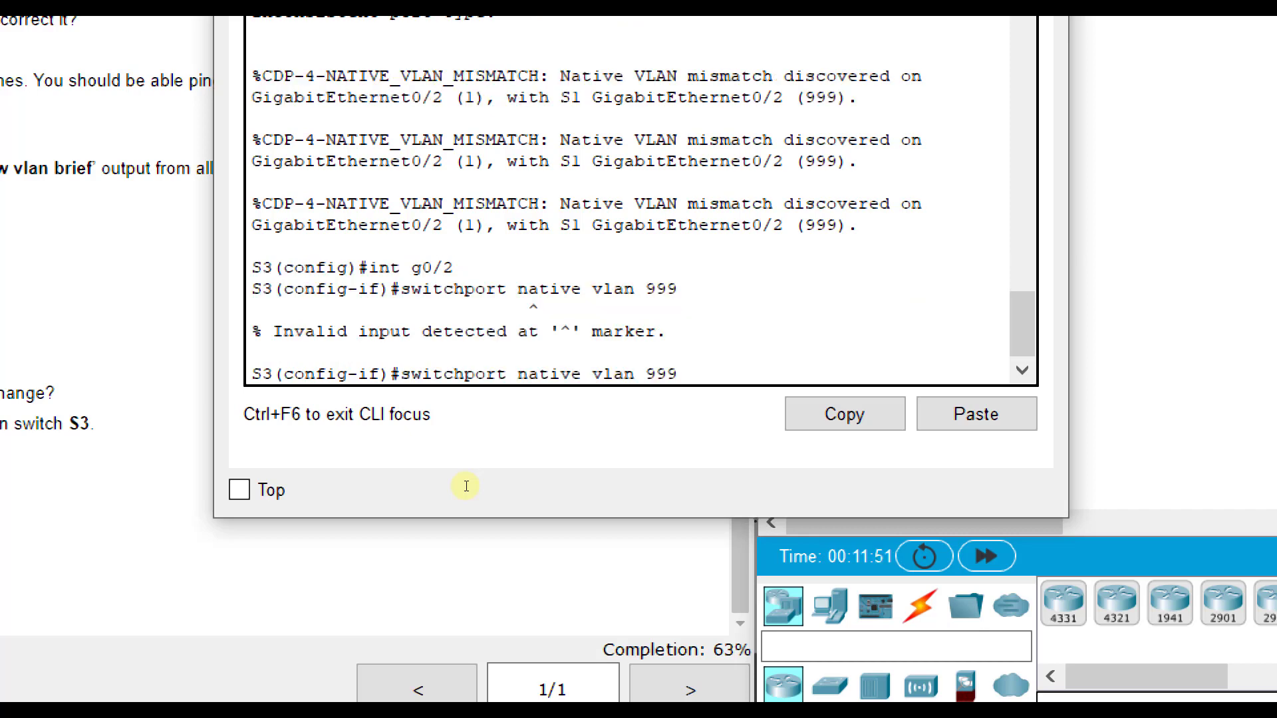
pyautogui.press('Left')
pyautogui.press('Left')
pyautogui.press('Left')
pyautogui.press('Left')
pyautogui.press('Left')
pyautogui.press('Left')
pyautogui.press('Left')
pyautogui.press('Left')
pyautogui.press('Left')
pyautogui.write('trunk')
pyautogui.press('Return')
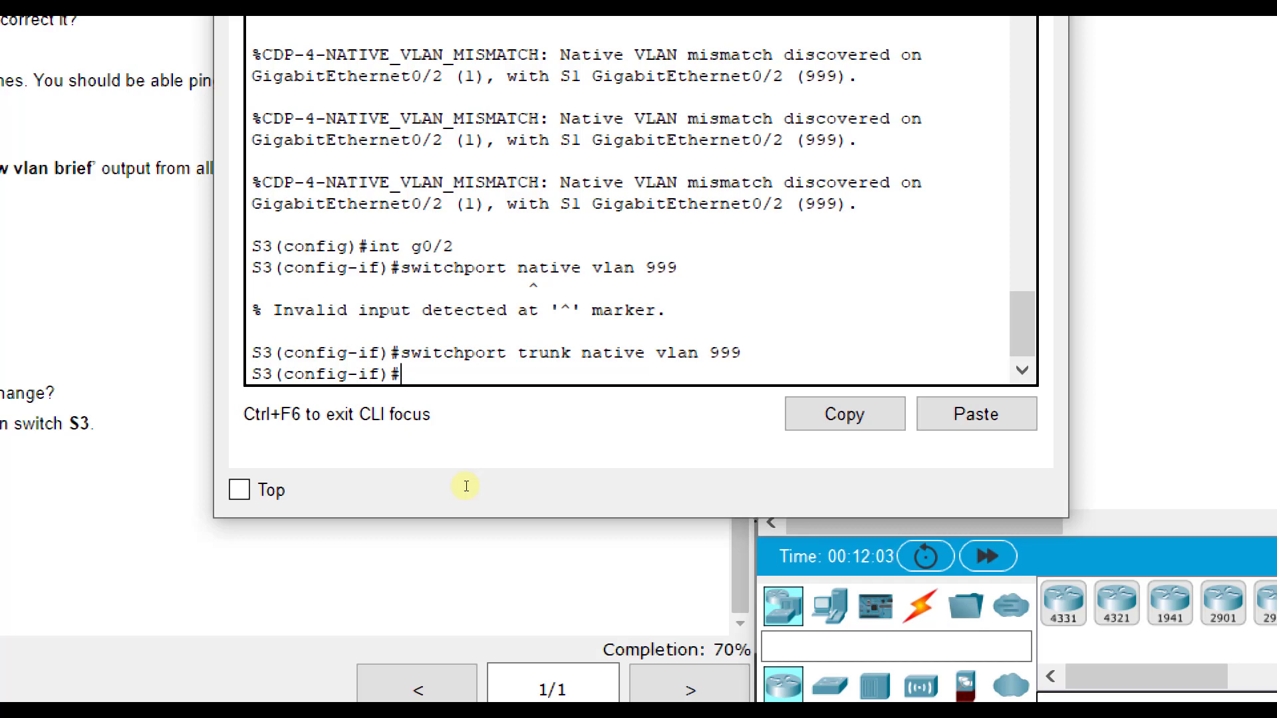
# - Set interface g0/2 on S3 to switchport mode trunk
pyautogui.write('switchport m')
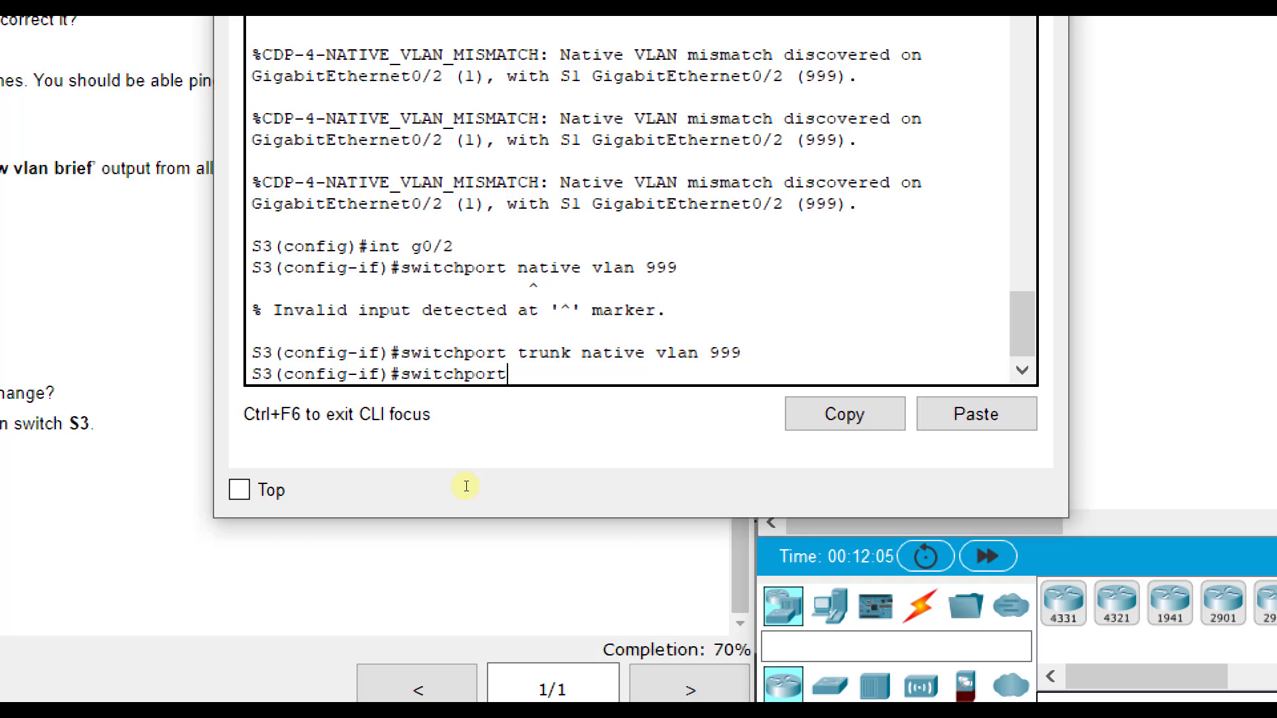
pyautogui.write('ode trunjk')
pyautogui.press('BackSpace')
pyautogui.press('BackSpace')
pyautogui.write('l')
pyautogui.press('BackSpace')
pyautogui.write('k')
pyautogui.press('Return')
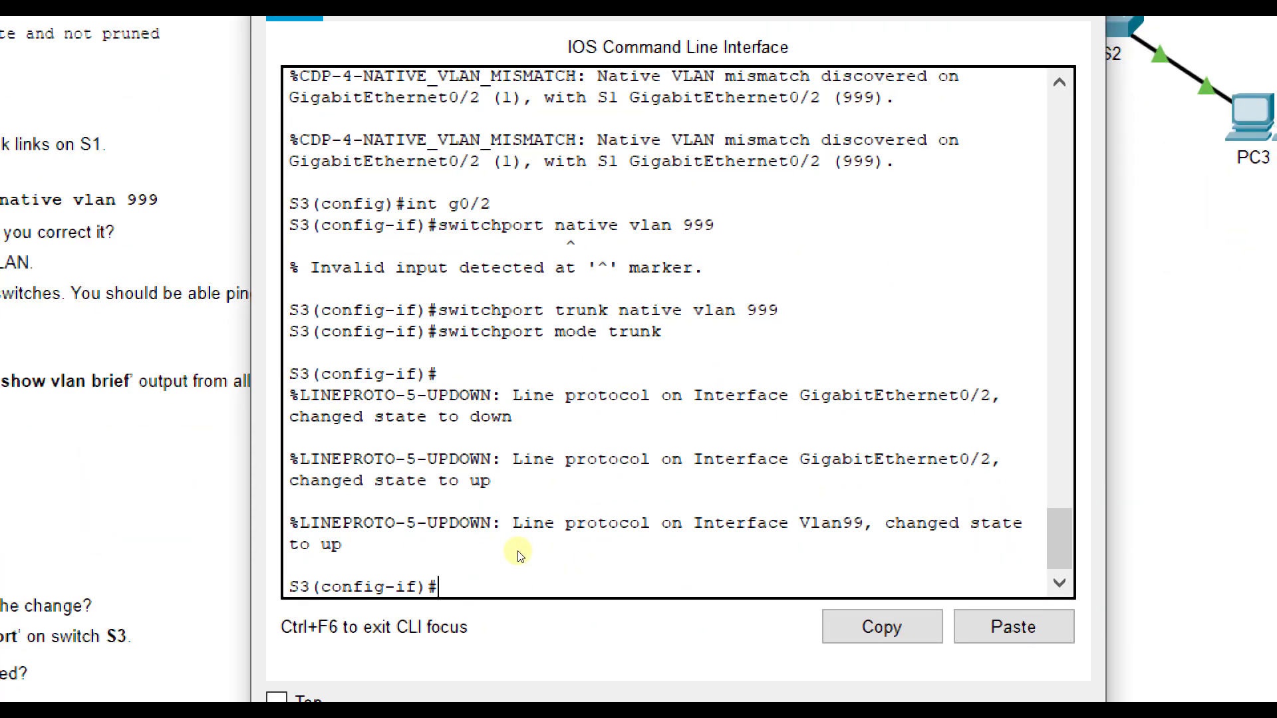
# - List the switchport trunk options on S3's g0/2 and disable DTP negotiation there with switchport nonegotiate
pyautogui.write('switchport trunk')
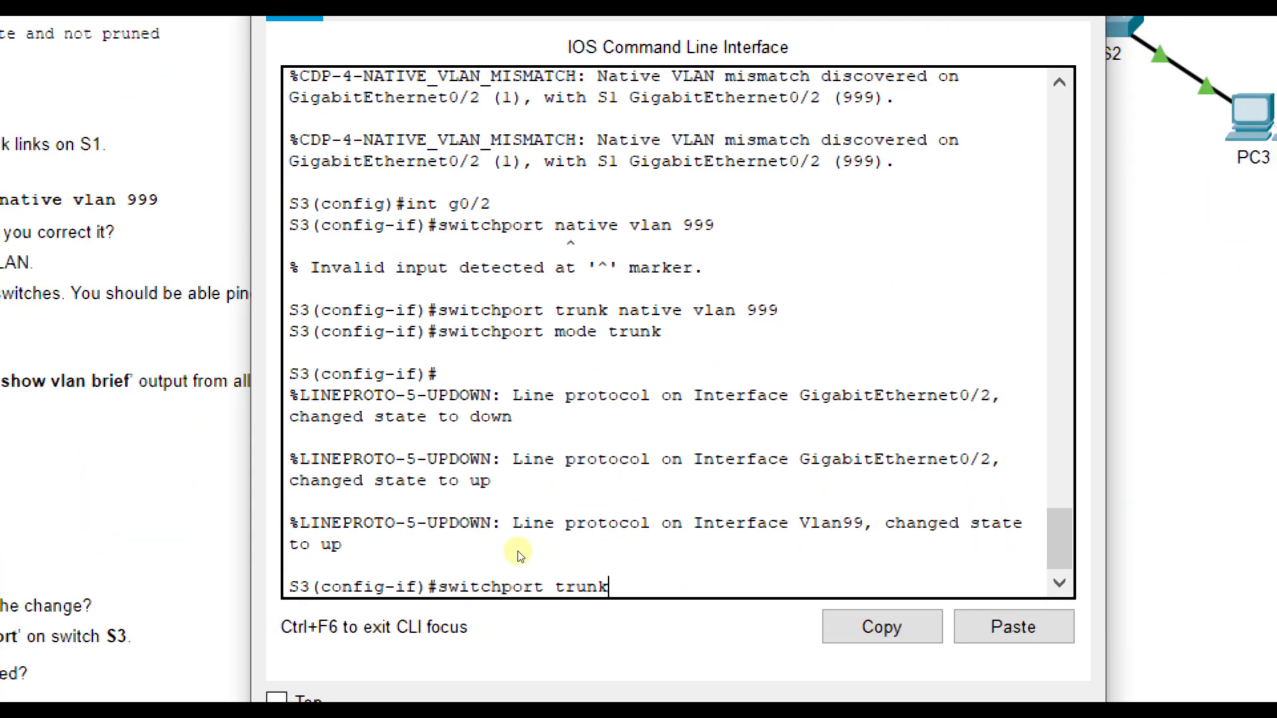
pyautogui.write(' ?')
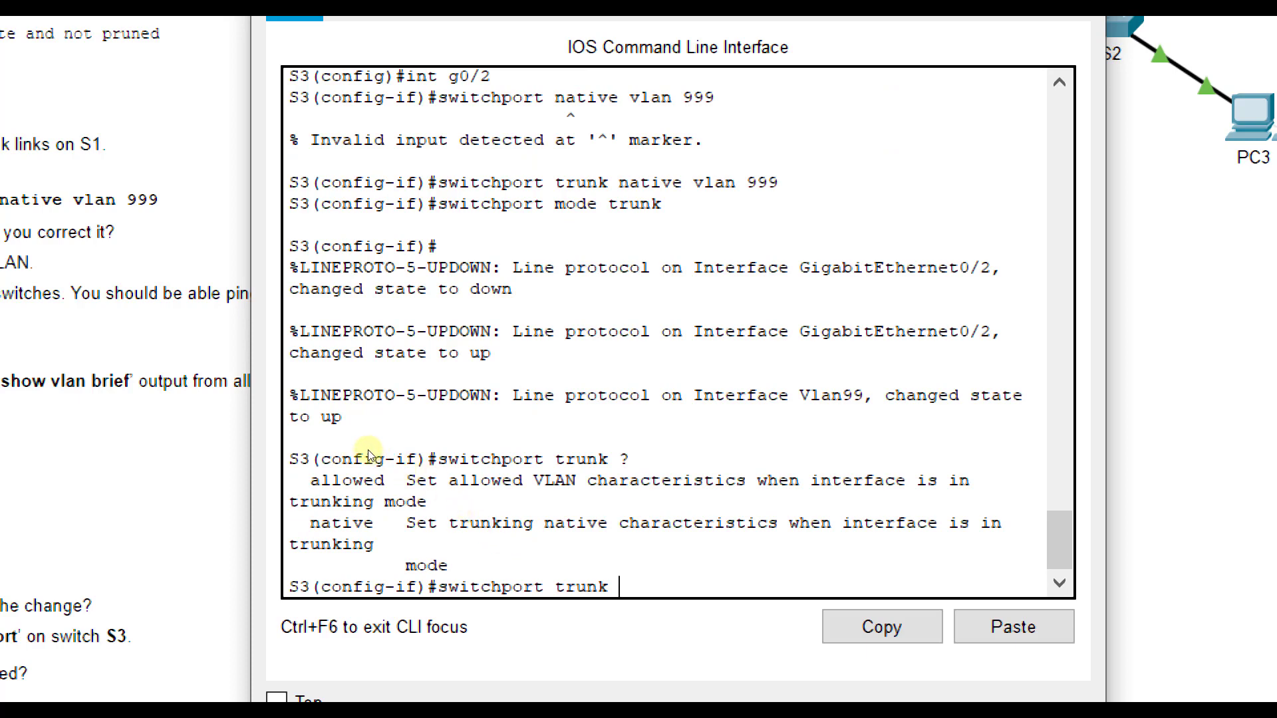
pyautogui.moveTo(365, 448); pyautogui.dragTo(257, 450)
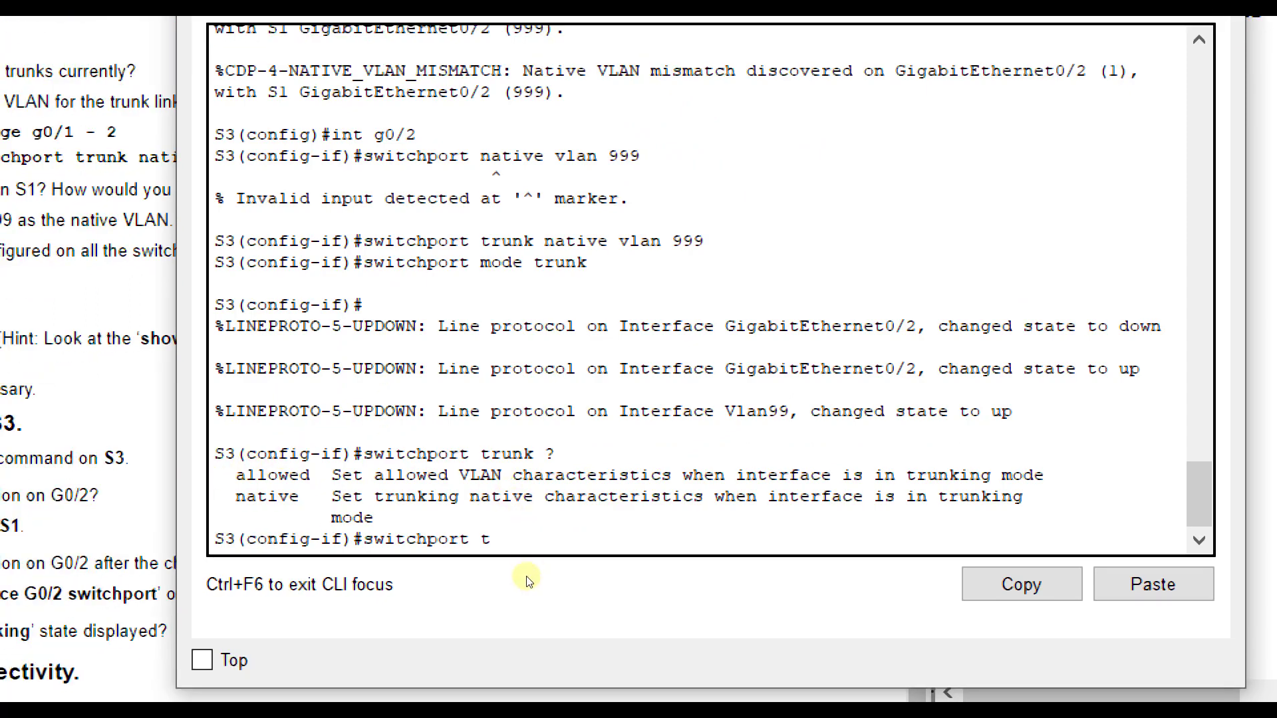
pyautogui.press('Tab')
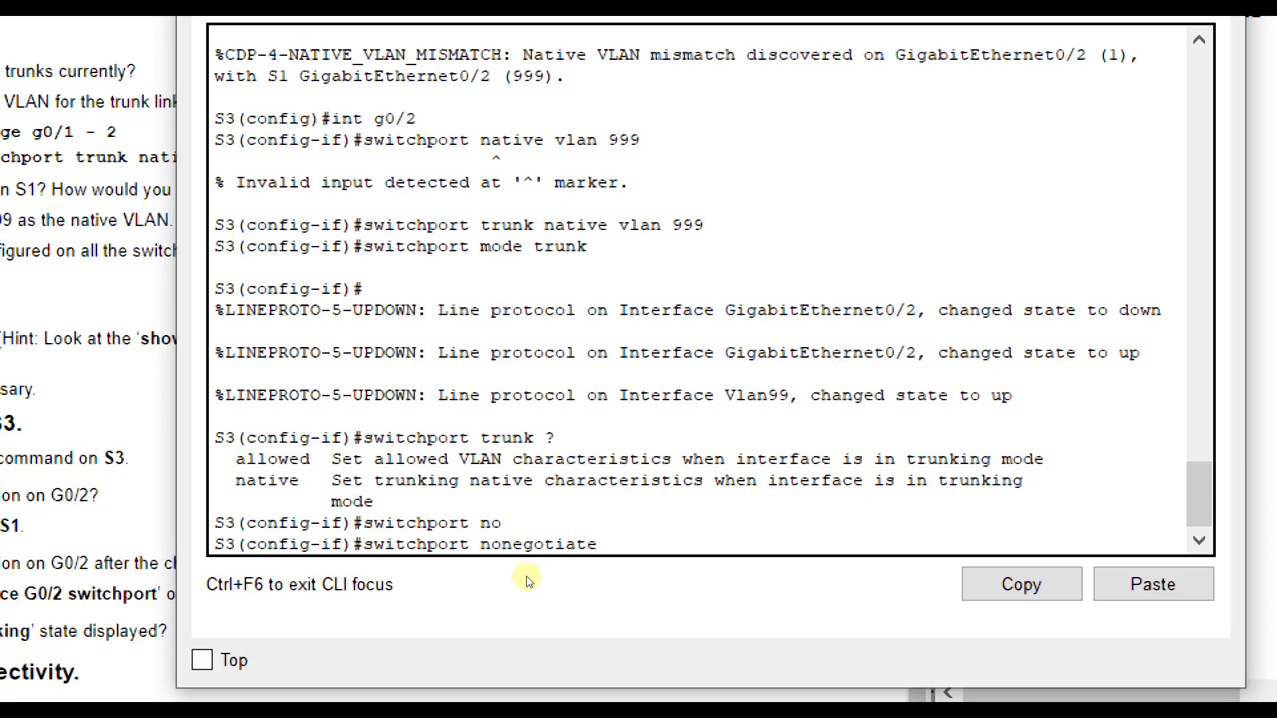
pyautogui.press('Return')
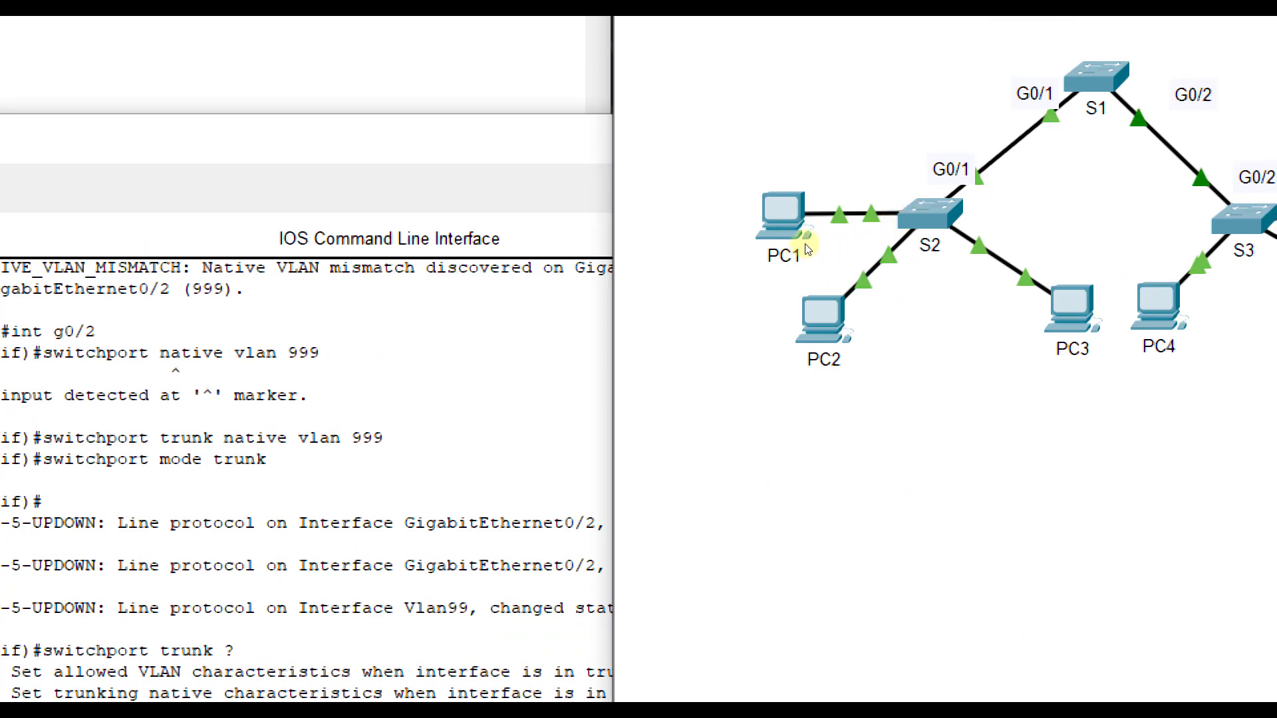
# - Set interface g0/1 on S2 to switchport mode trunk
pyautogui.click(954, 222)
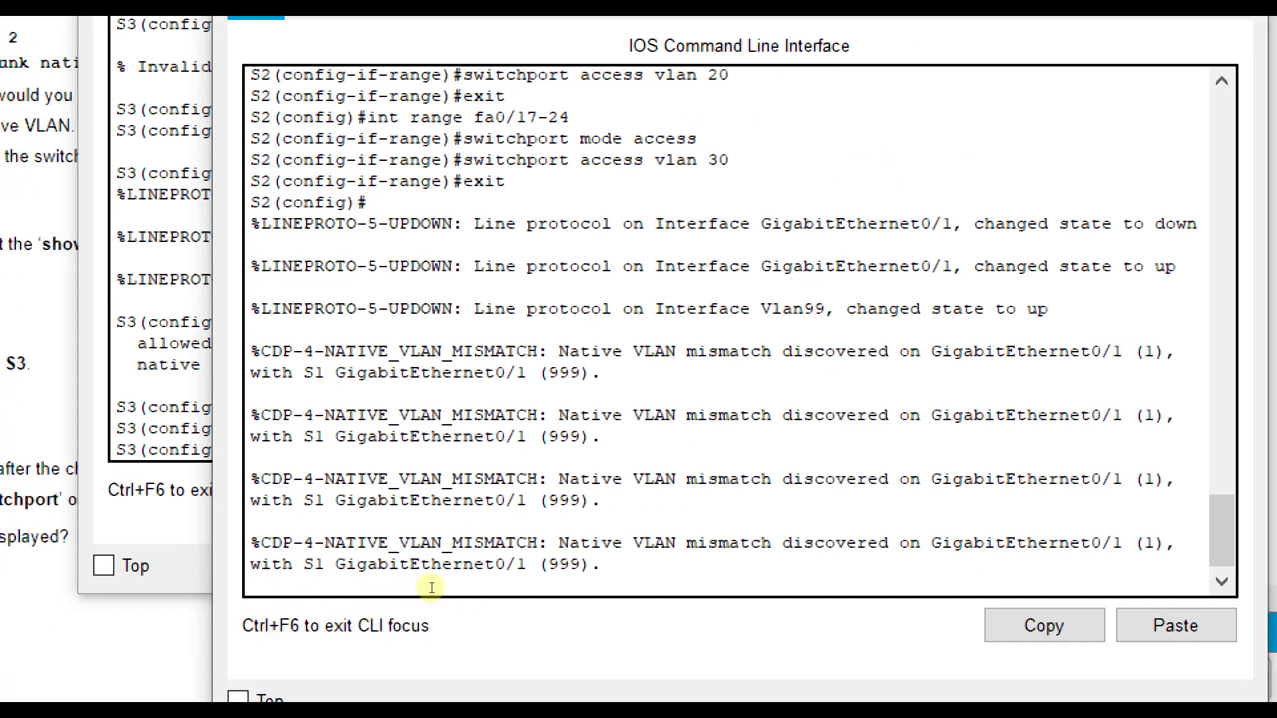
pyautogui.press('Return')
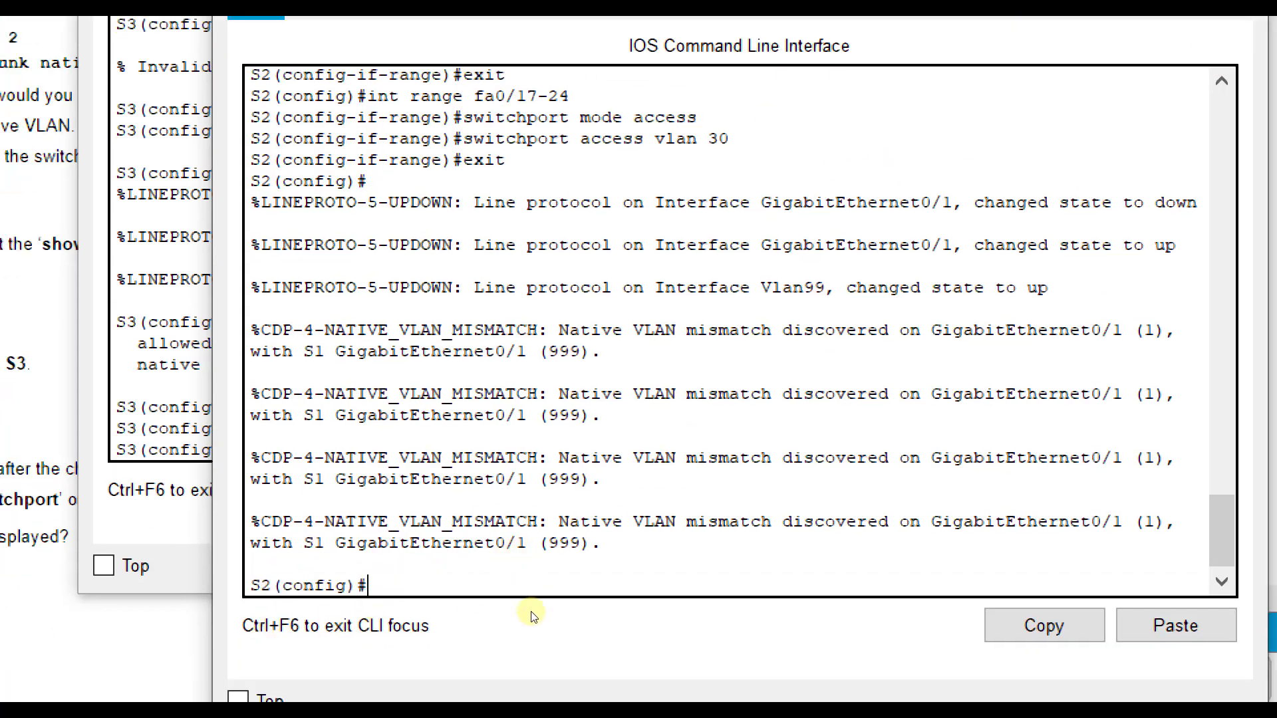
pyautogui.write('int g0/1')
pyautogui.press('Return')
pyautogui.write('s')
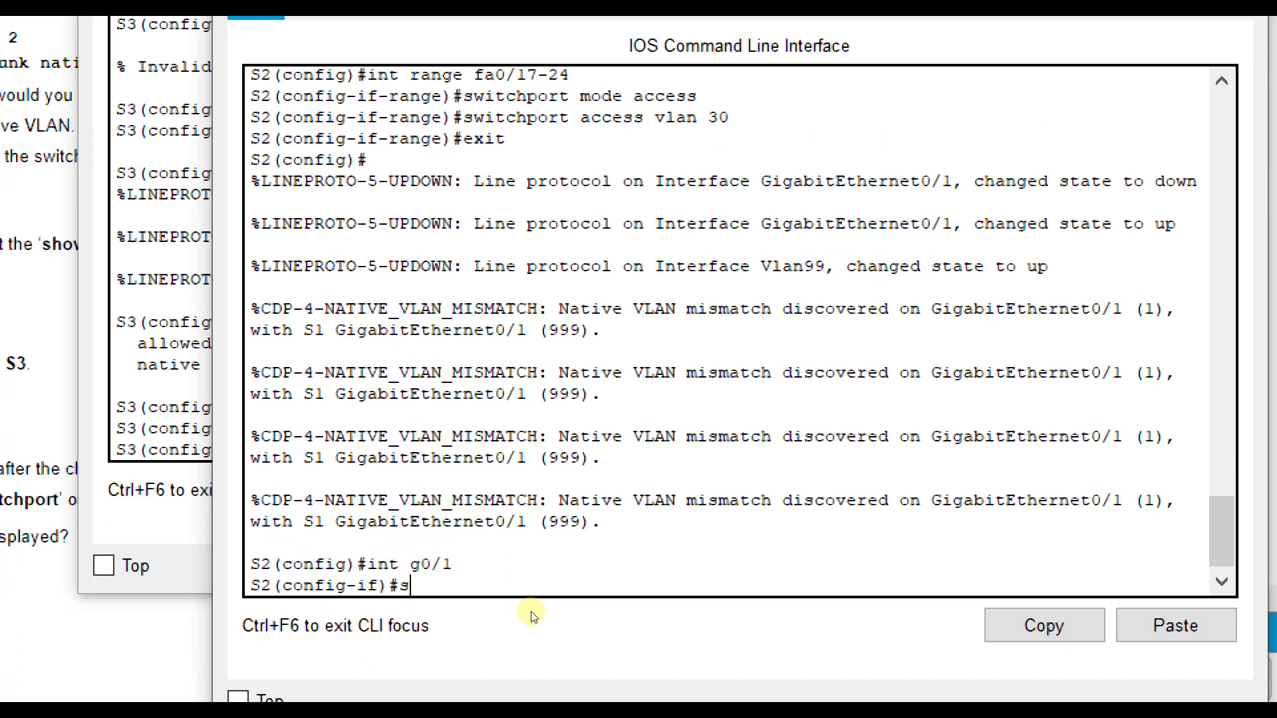
pyautogui.write('witchport mode trunk')
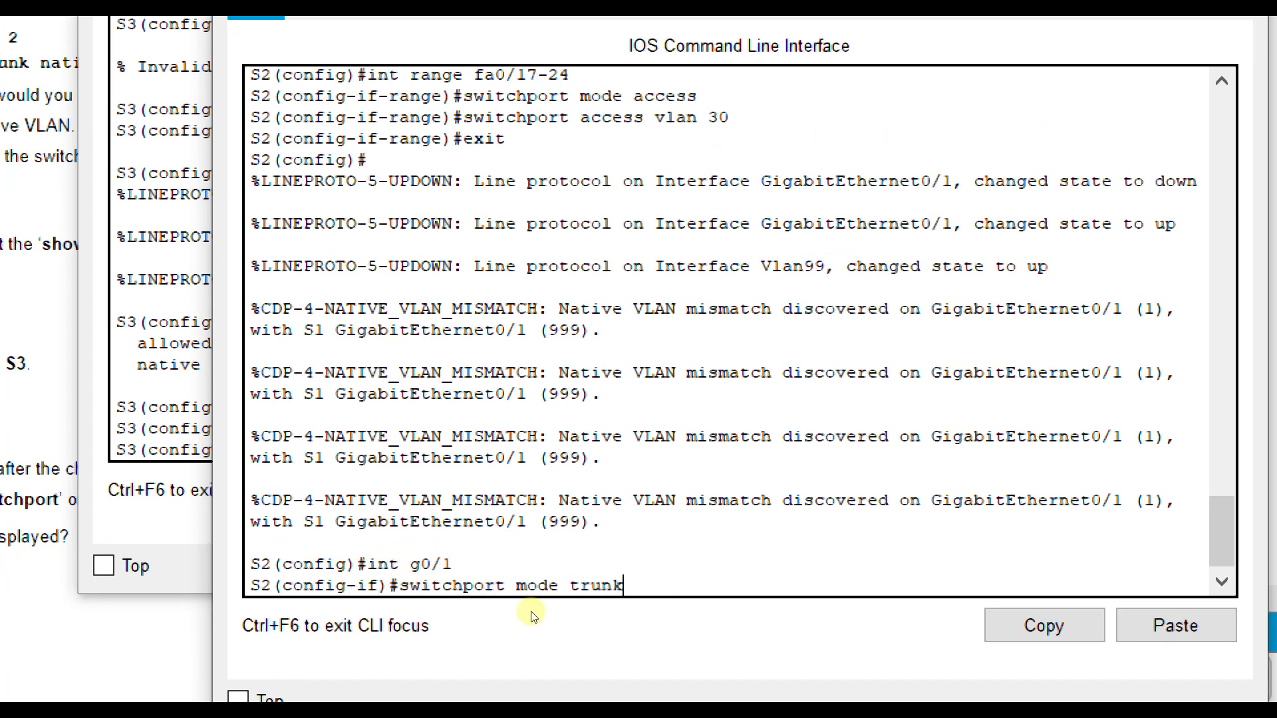
pyautogui.press('Return')
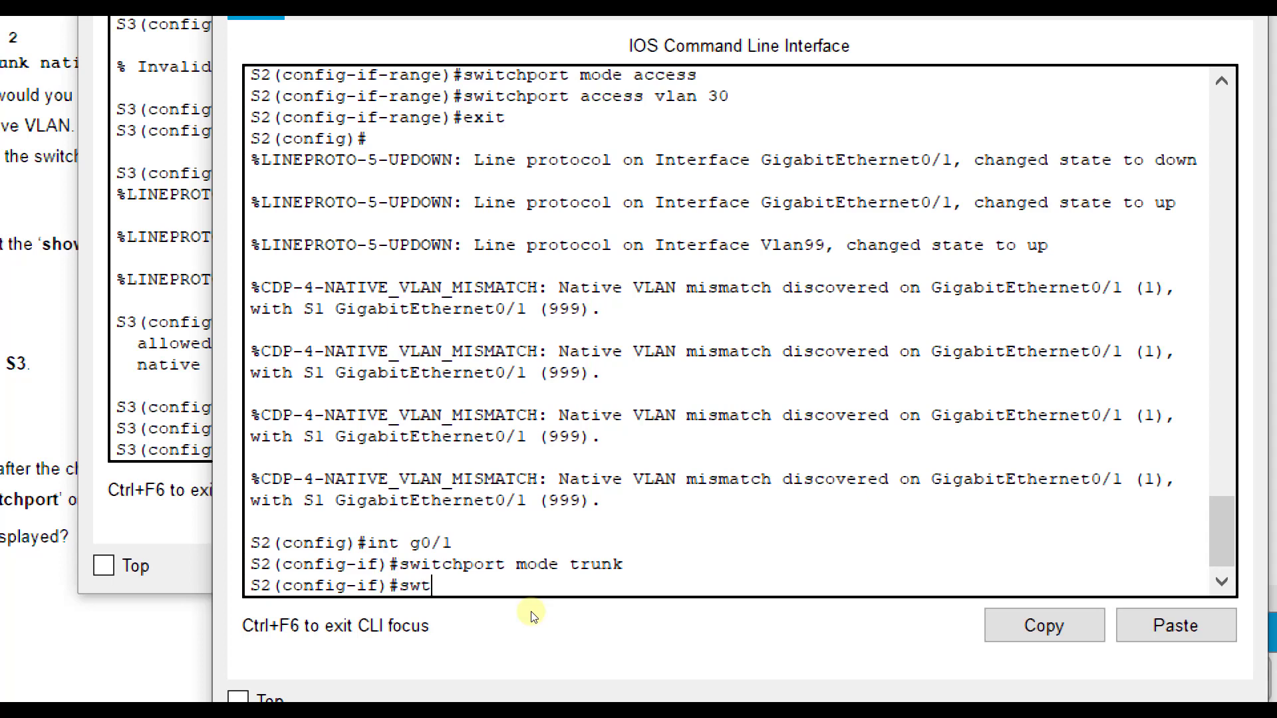
# - Disable DTP negotiation on S2's g0/1 with switchport nonegotiate and set VLAN 999 as its native trunk VLAN
pyautogui.write('switchport n')
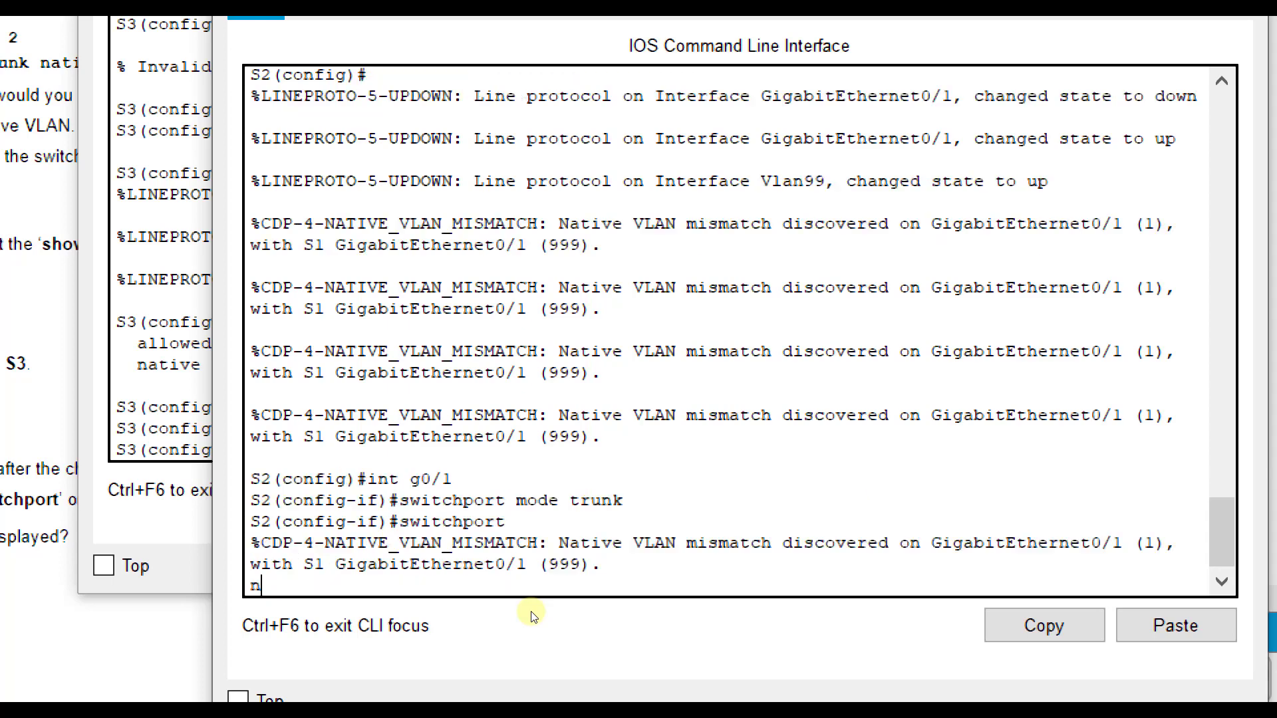
pyautogui.write('on')
pyautogui.press('Tab')
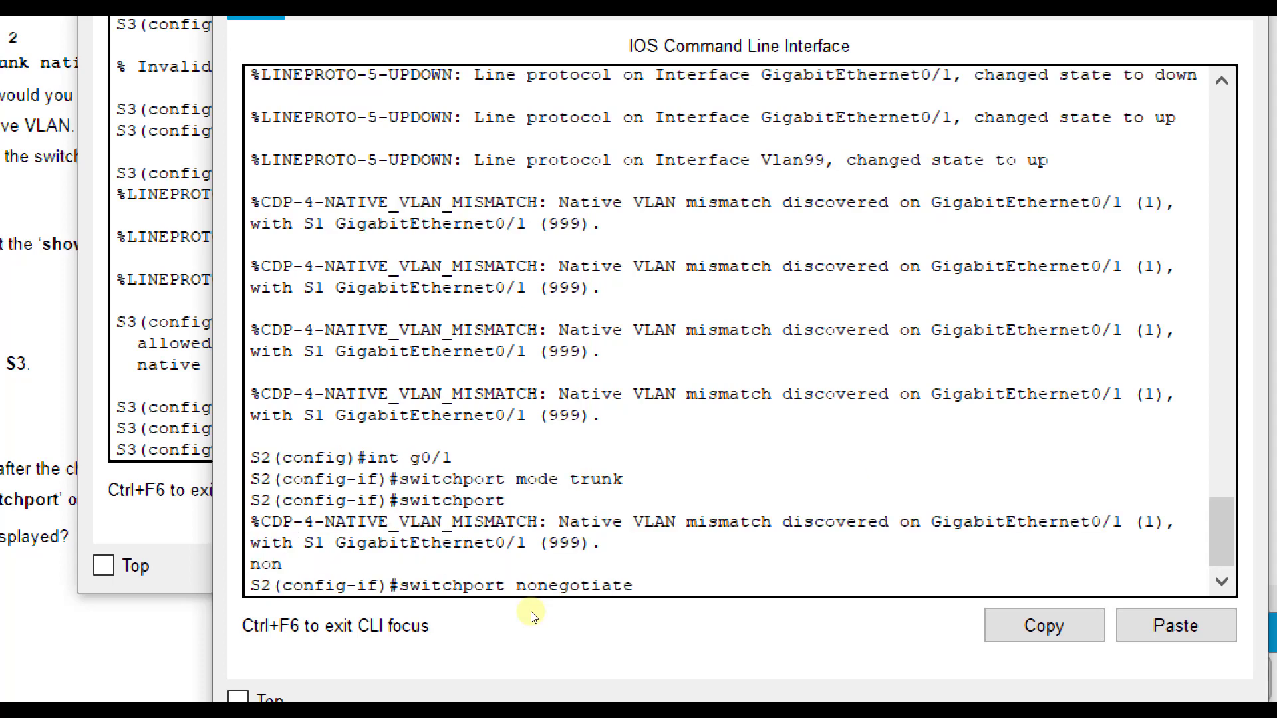
pyautogui.press('Return')
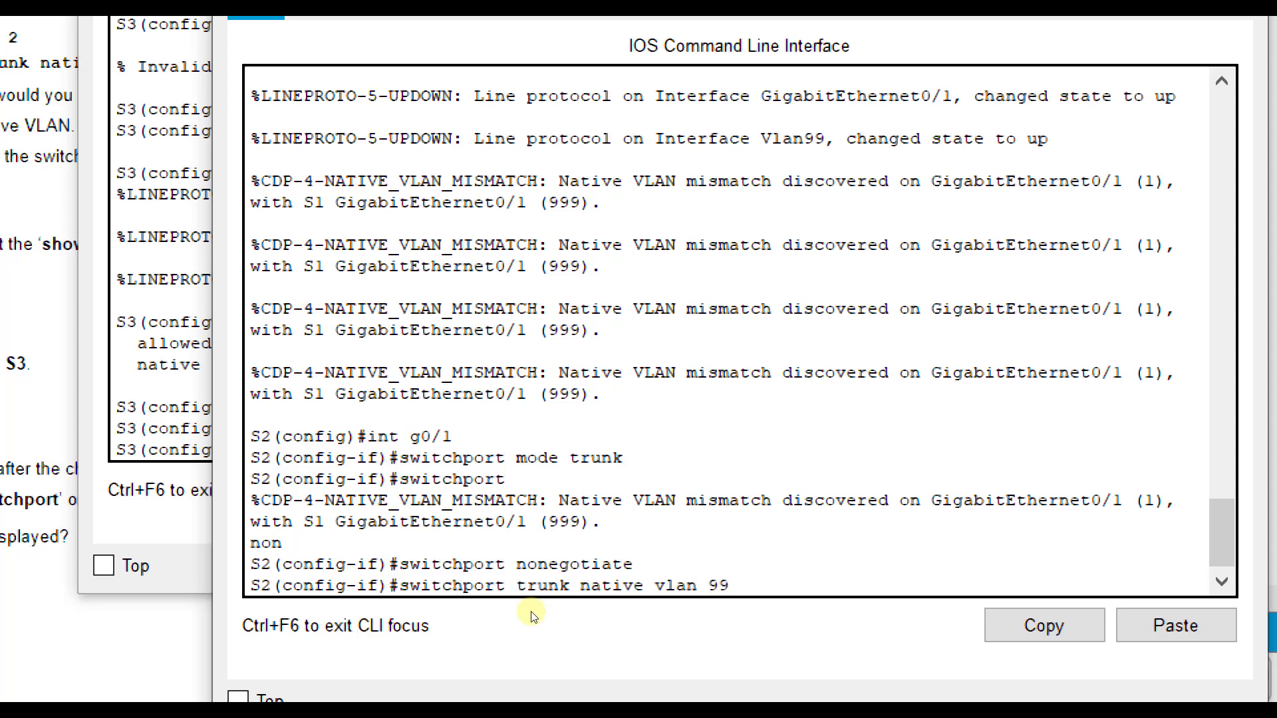
pyautogui.write('9')
pyautogui.press('Return')
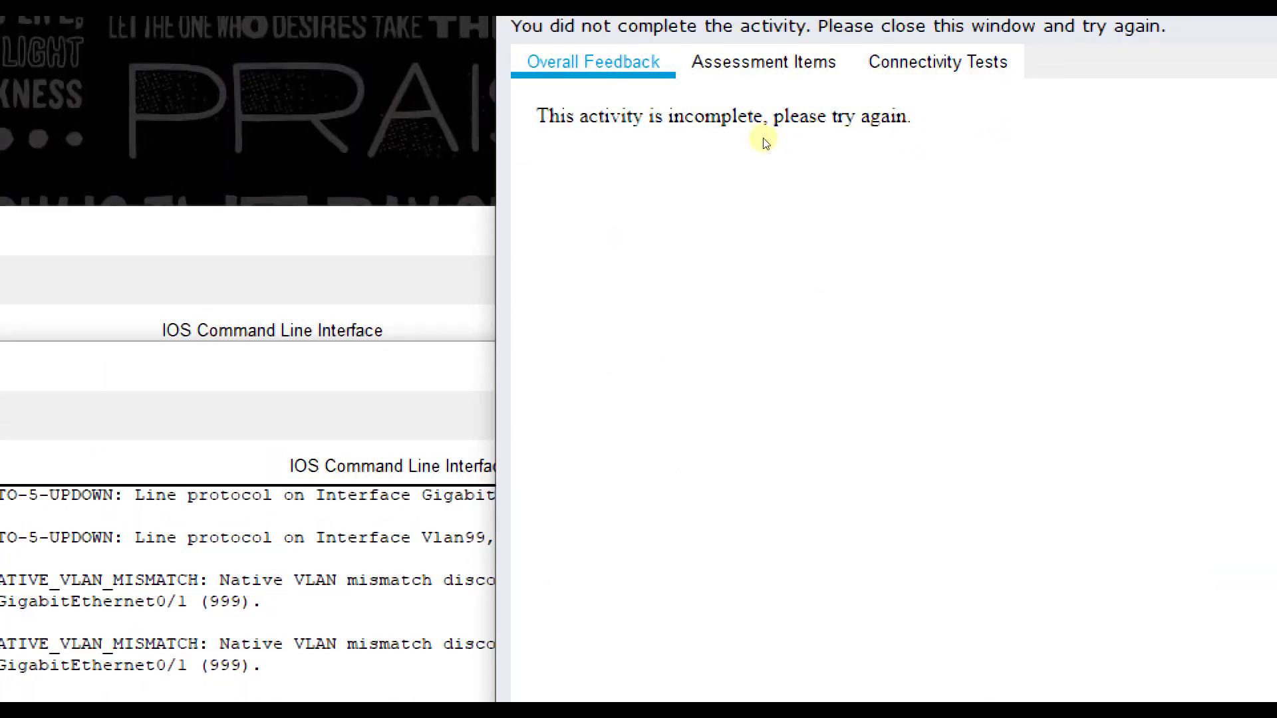
# - Review the activity's assessment items for S1, S2 and S3 and close the results
pyautogui.click(736, 59)
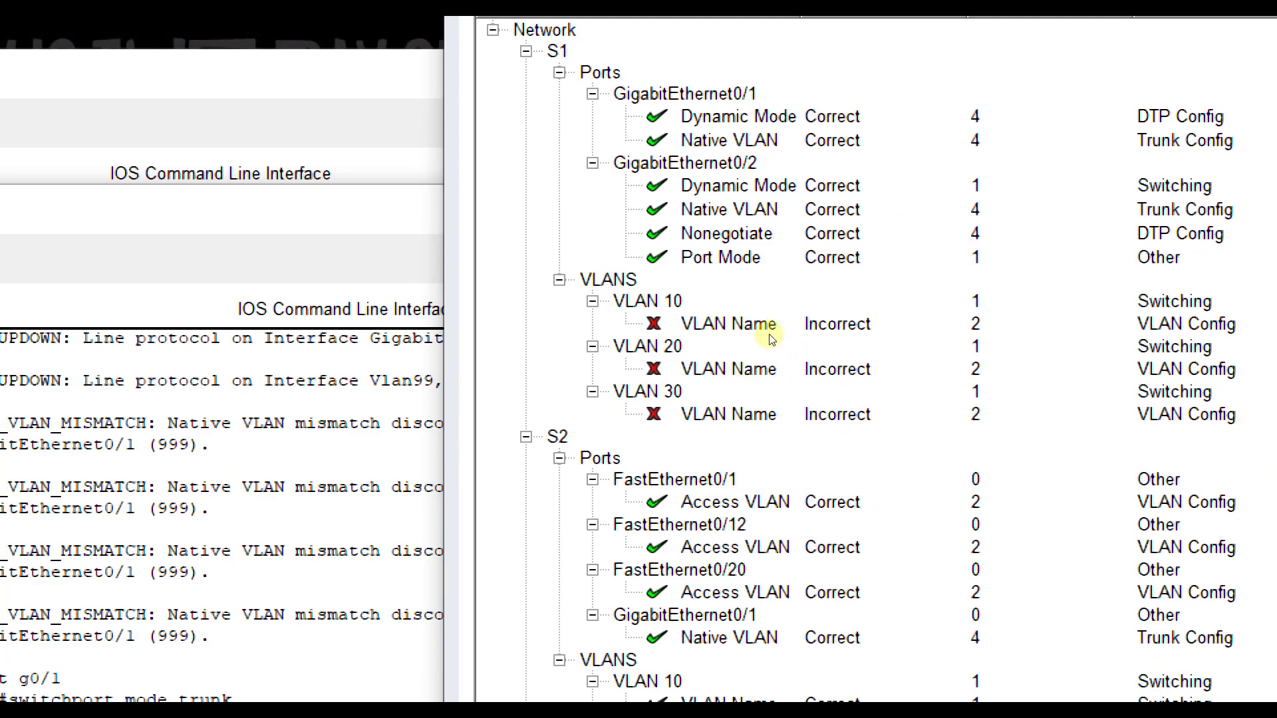
pyautogui.scroll(-5, 770, 336)
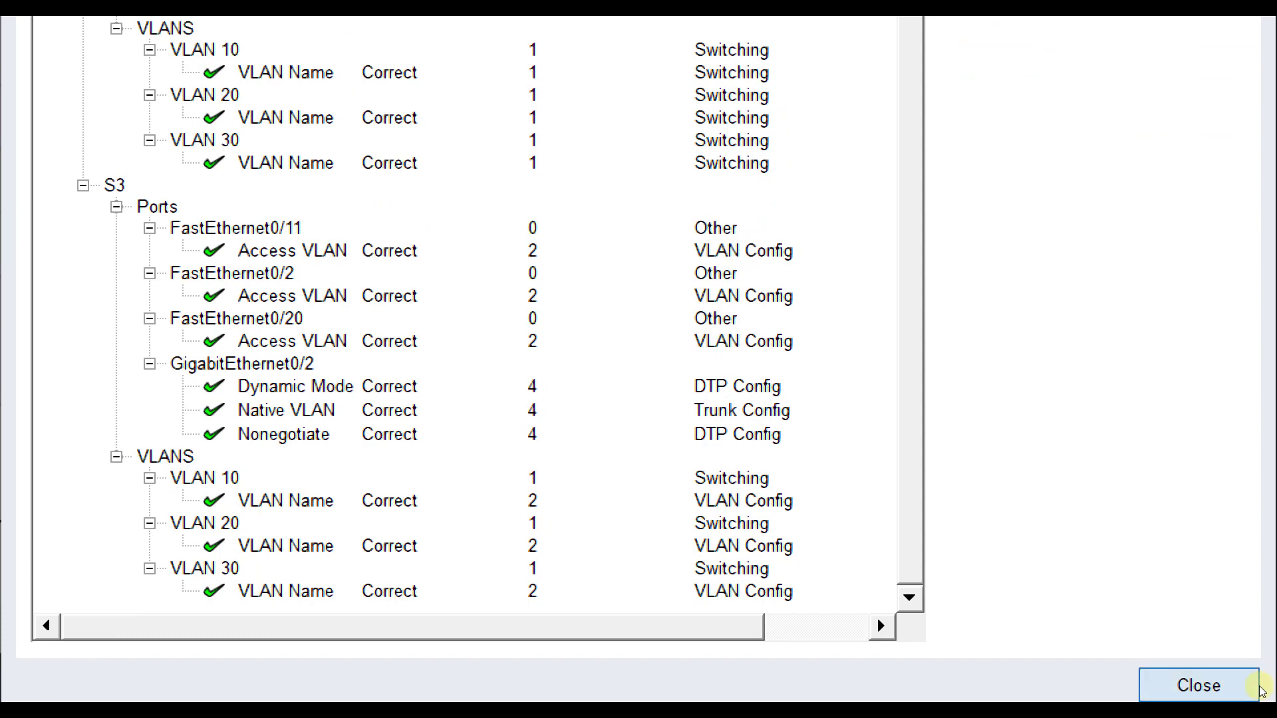
pyautogui.click(1257, 688)
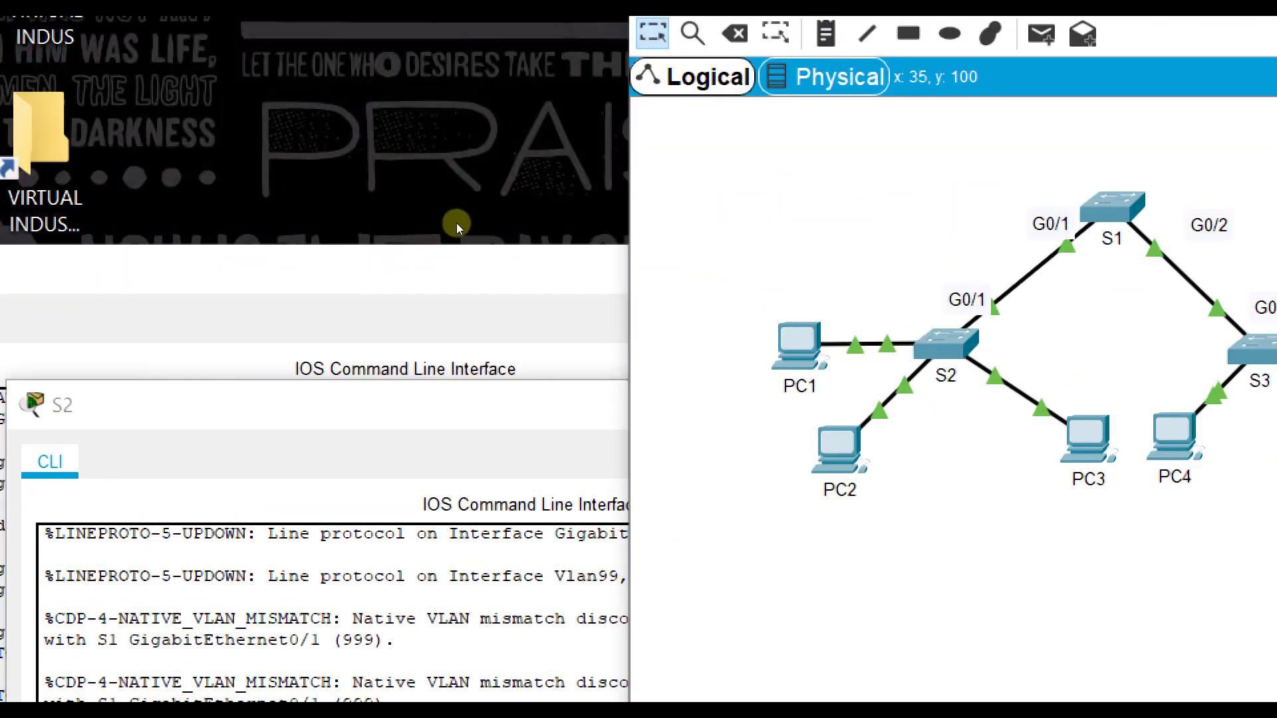
# - Enter global configuration mode on S1 and create VLAN 10
pyautogui.moveTo(457, 220); pyautogui.dragTo(440, 220)
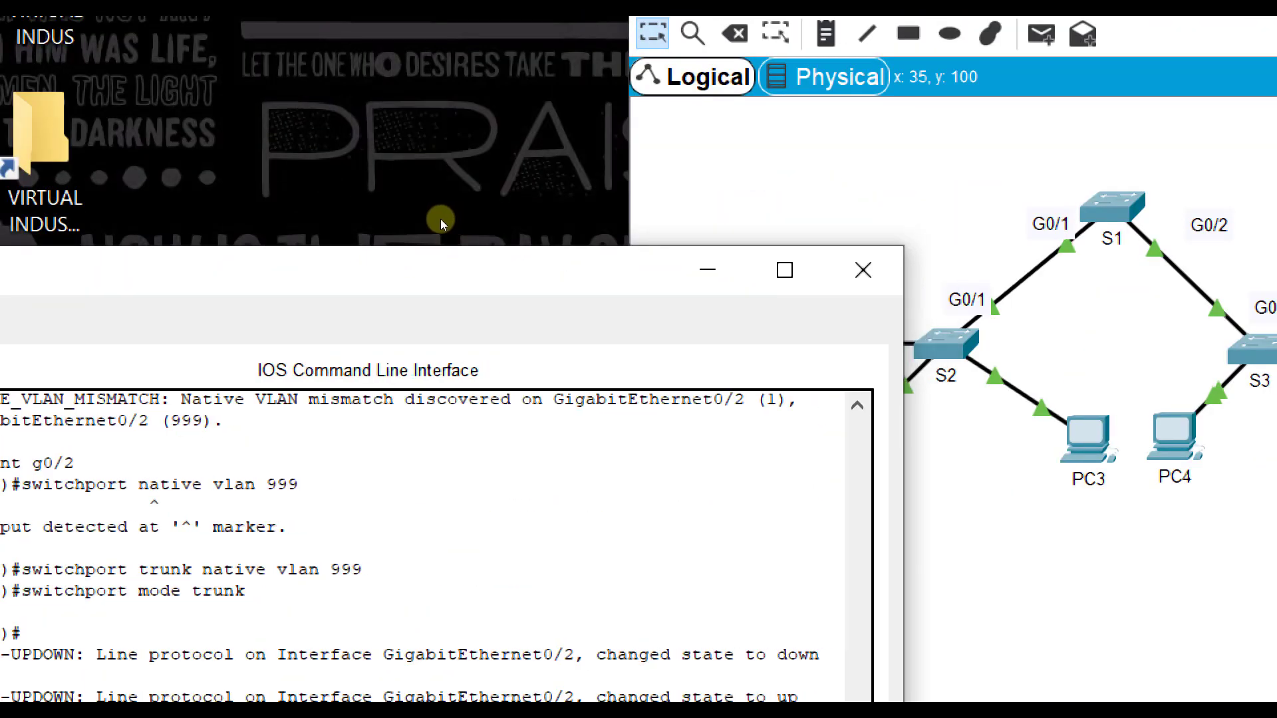
pyautogui.click(888, 178)
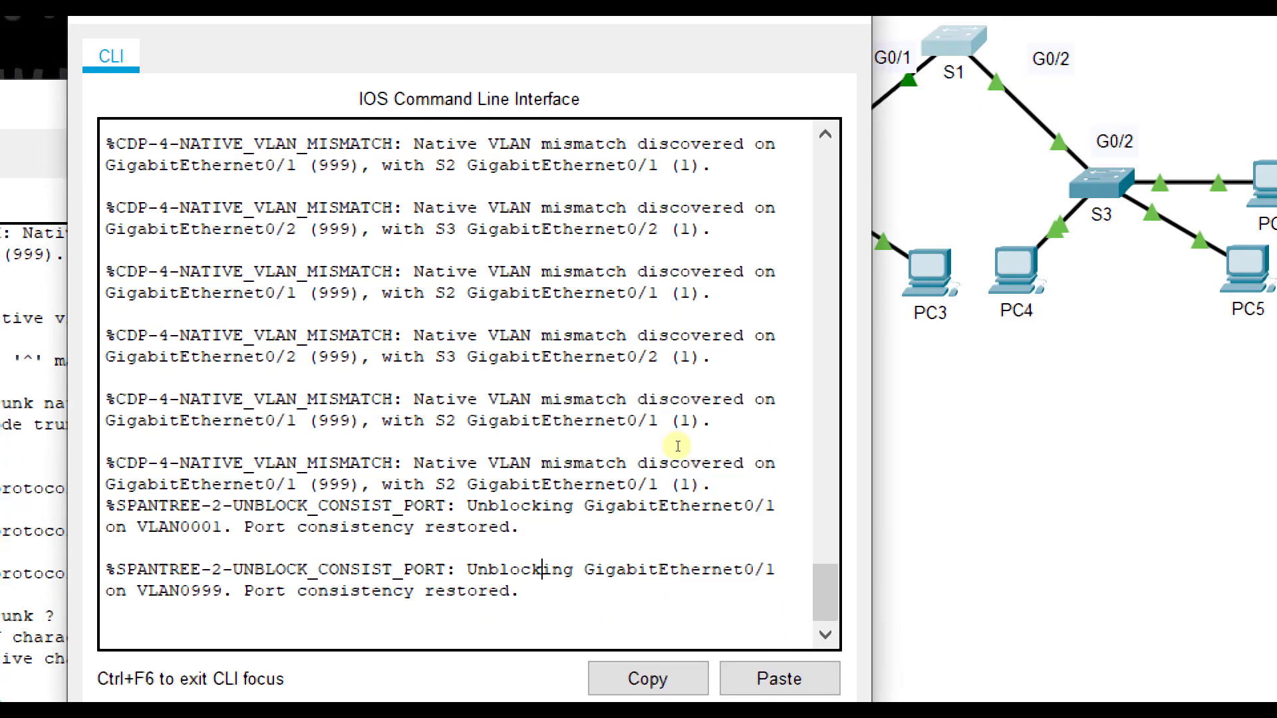
pyautogui.press('Return')
pyautogui.write('config t')
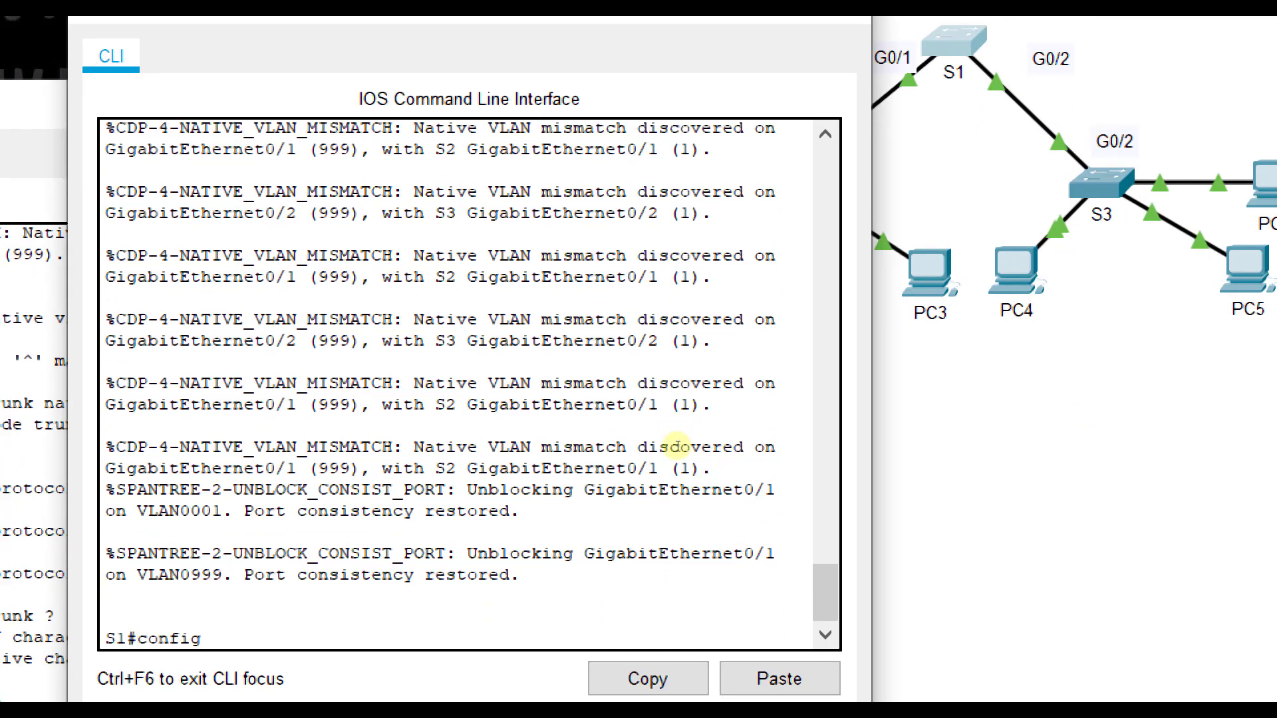
pyautogui.press('Return')
pyautogui.write('vlan 10')
pyautogui.press('Return')
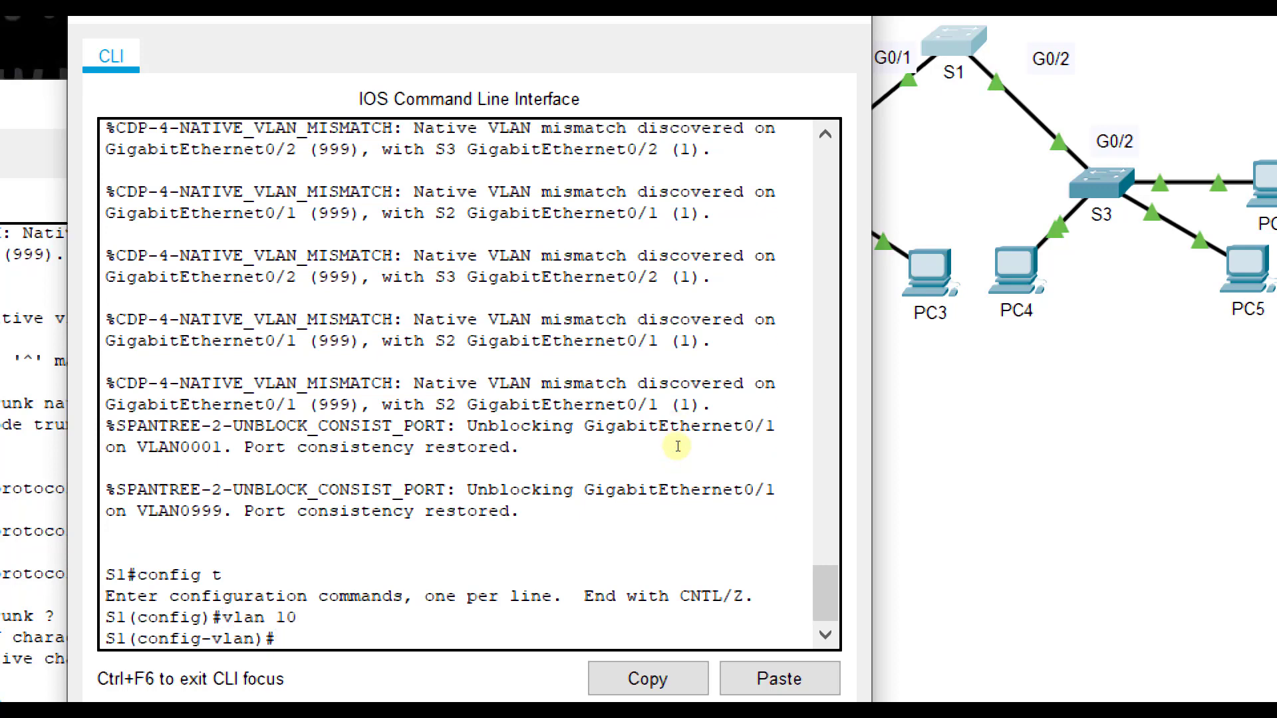
# - Assign the name Red to VLAN 10 on S1
pyautogui.write('name Red')
pyautogui.press('Return')
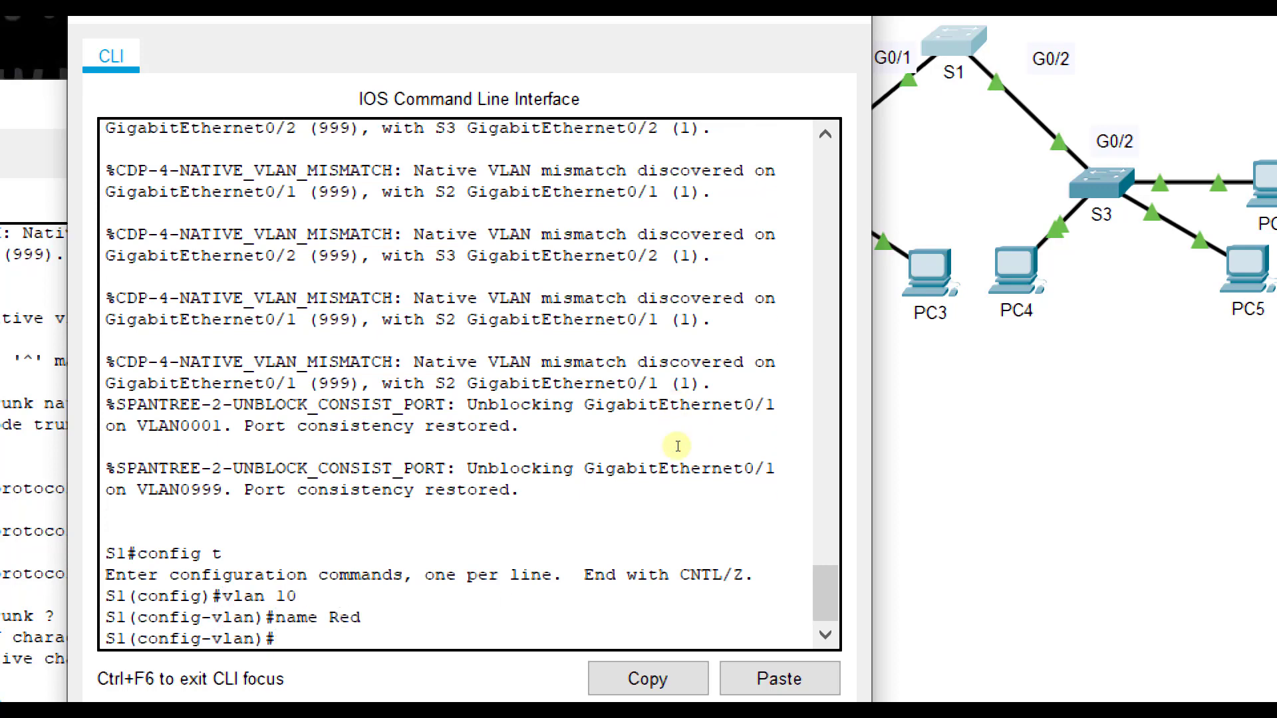
# - Create VLAN 20 on S1 and name it Blue
pyautogui.write('vlan 20')
pyautogui.press('Return')
pyautogui.write('name')
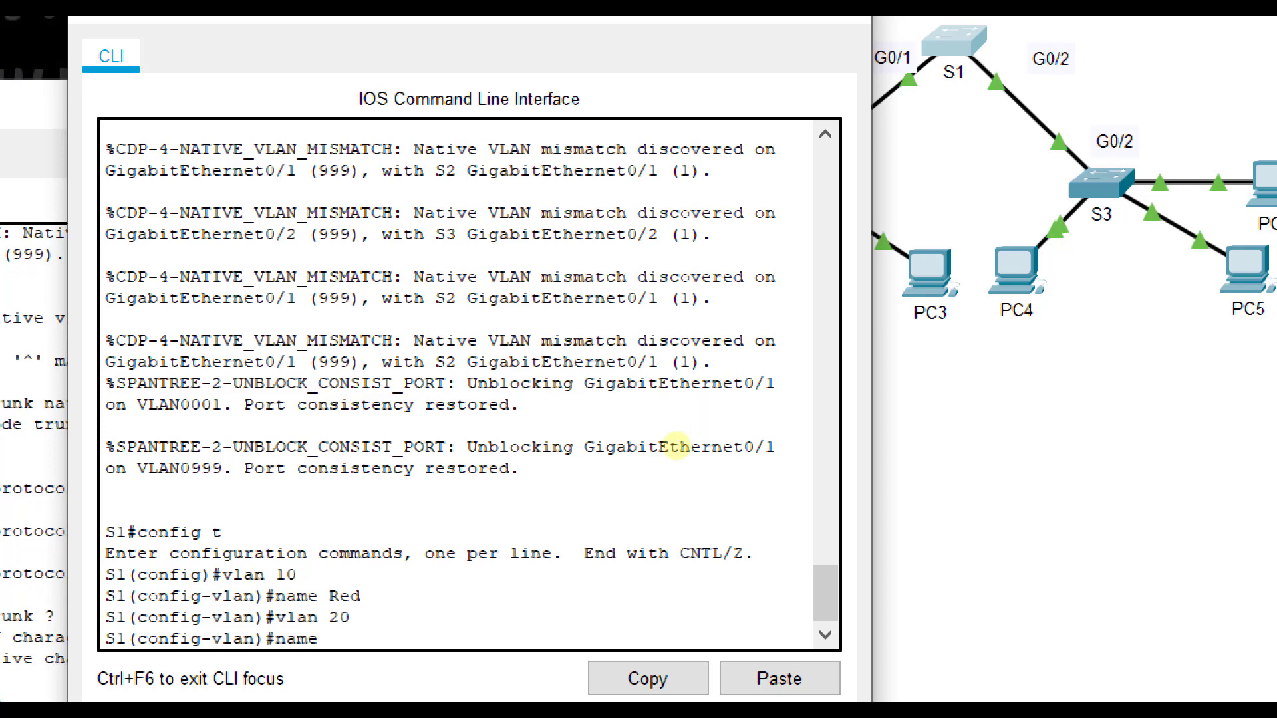
pyautogui.write(' Blue')
pyautogui.press('Return')
# - Create VLAN 30 on S1 with the name Yellow, and close the screen Magnifier
pyautogui.write('vlan)#vla')
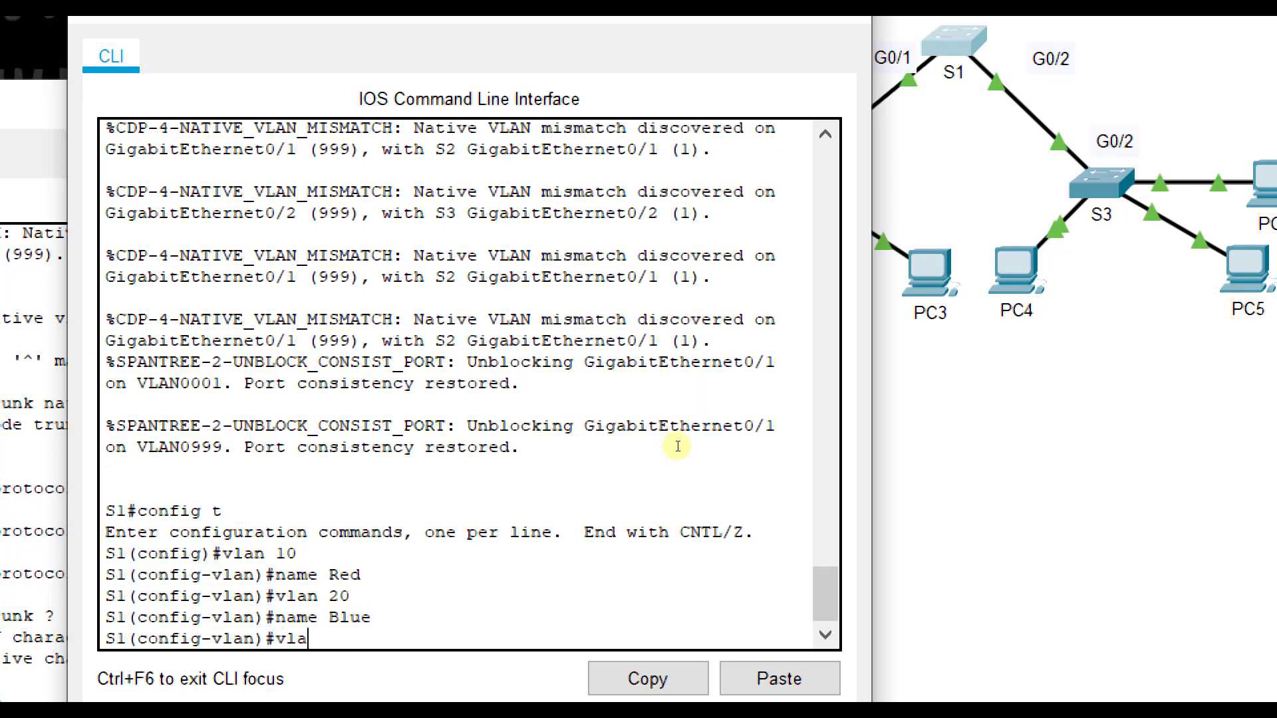
pyautogui.write('n 30')
pyautogui.press('Return')
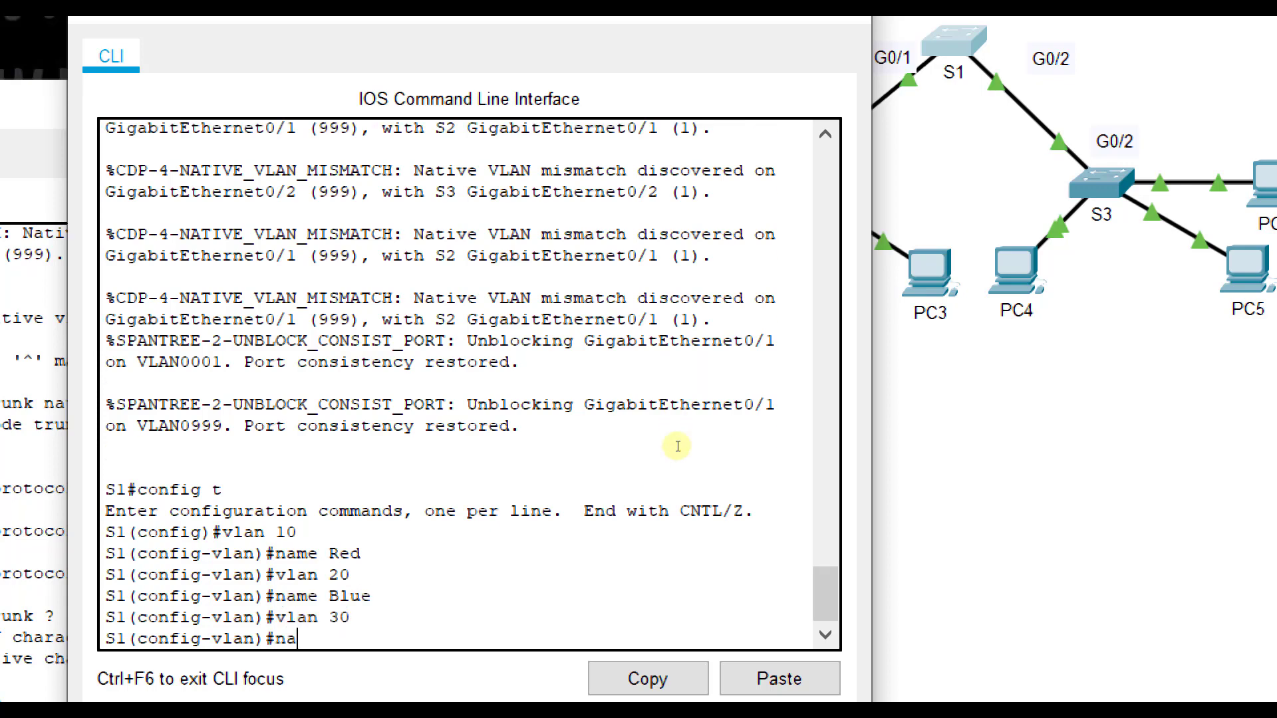
pyautogui.write('name Yellow')
pyautogui.press('Return')
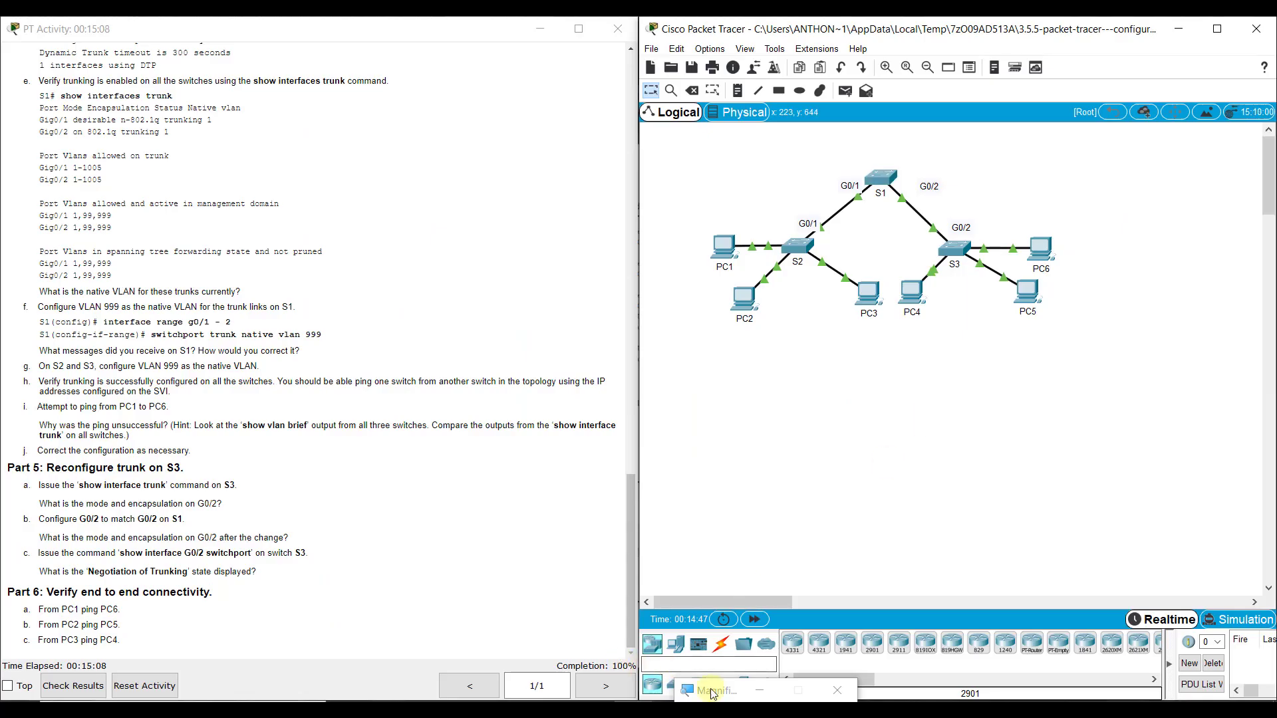
pyautogui.click(837, 690)
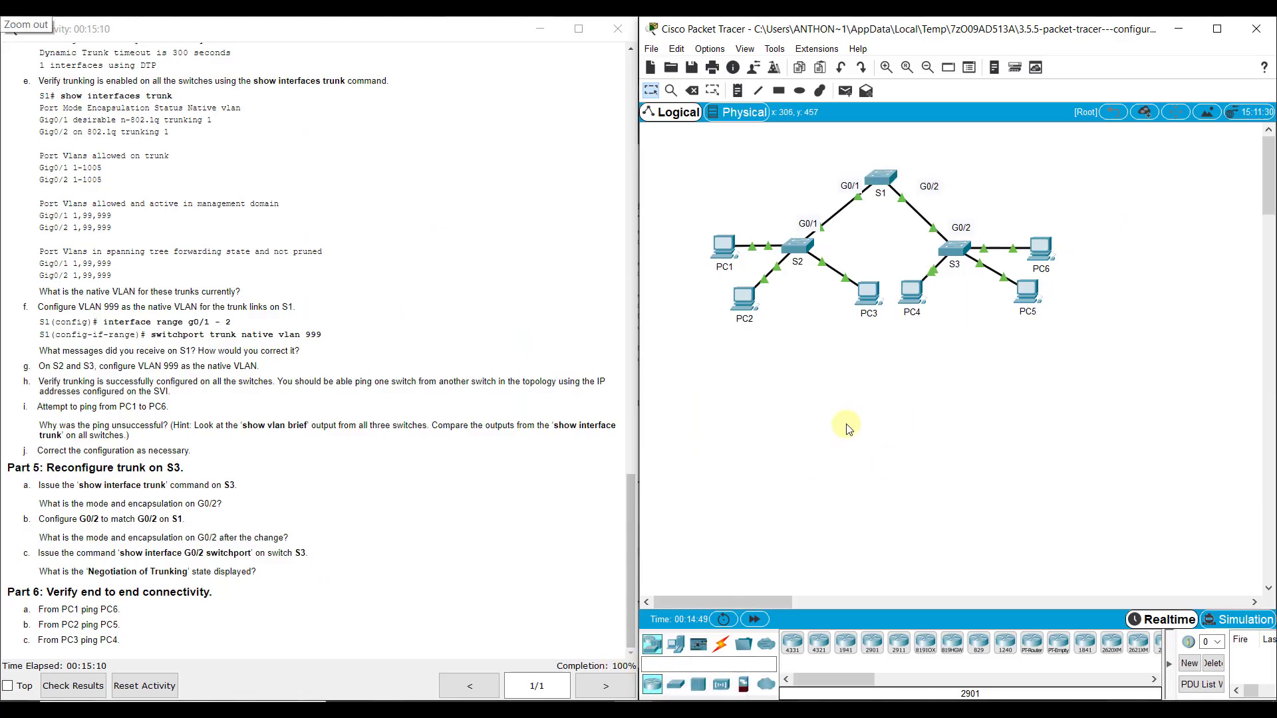